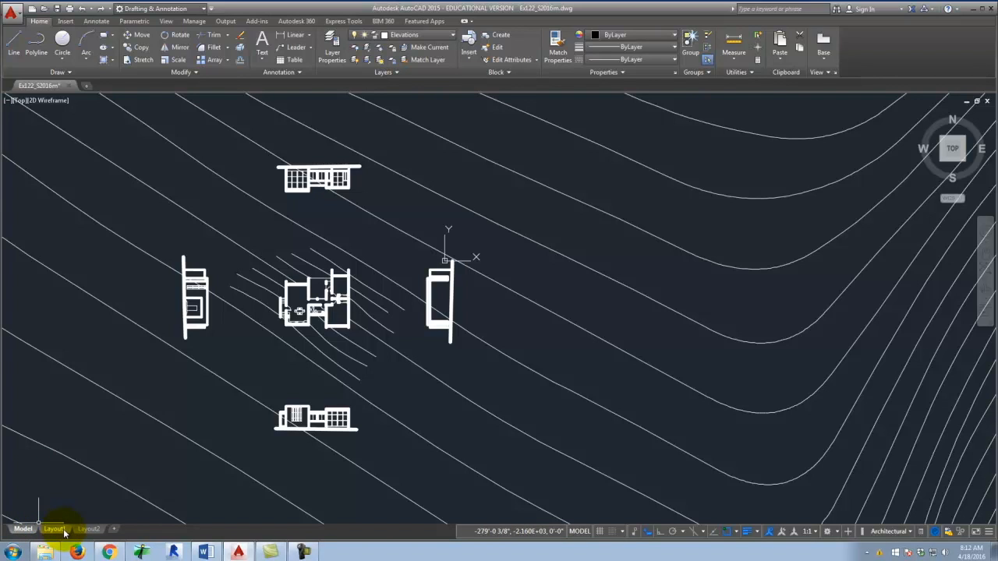
- Switch to Layout1 and open its page setup for modification
{"action": "left_click", "coordinate": [54, 530]}
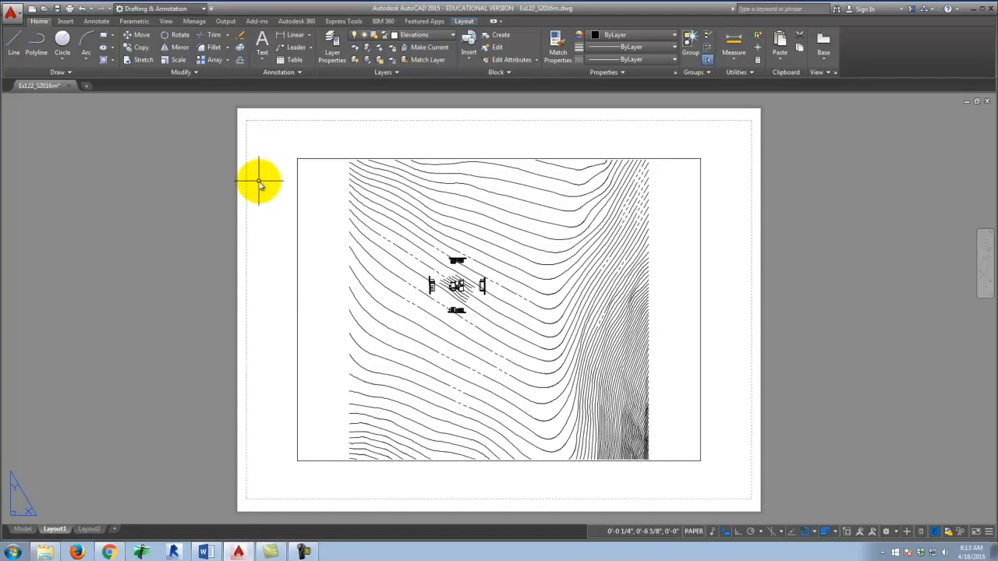
{"action": "right_click", "coordinate": [56, 529]}
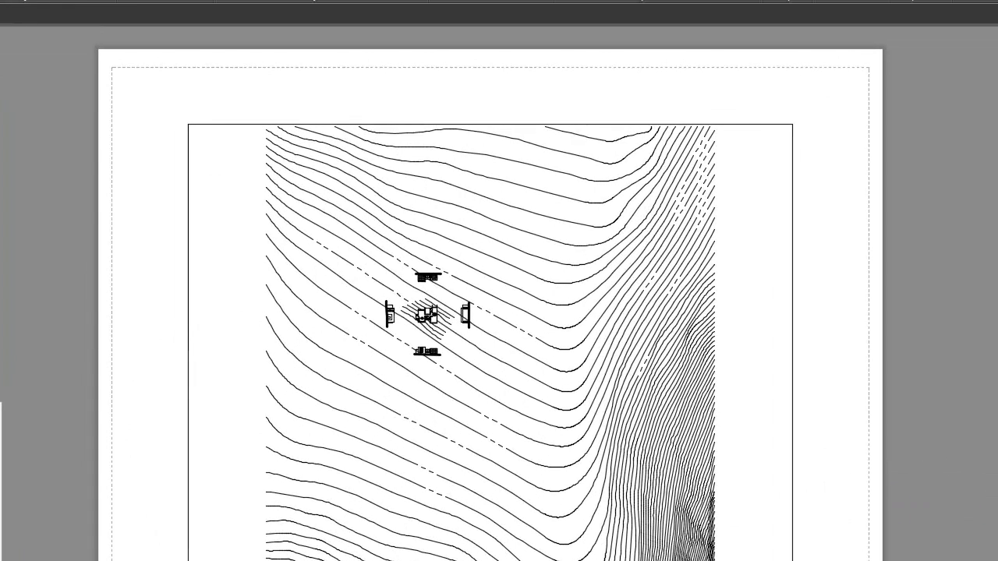
{"action": "left_click", "coordinate": [1, 536]}
{"action": "mouse_move", "coordinate": [405, 119]}
{"action": "left_mouse_down"}
{"action": "mouse_move", "coordinate": [381, 117]}
{"action": "mouse_move", "coordinate": [403, 119]}
{"action": "left_mouse_up"}
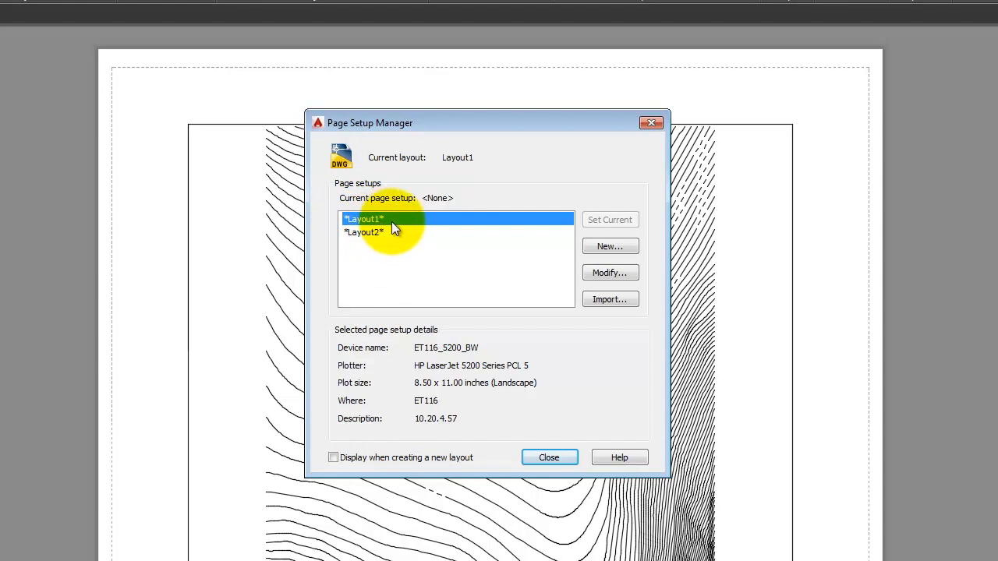
{"action": "left_click", "coordinate": [608, 274]}
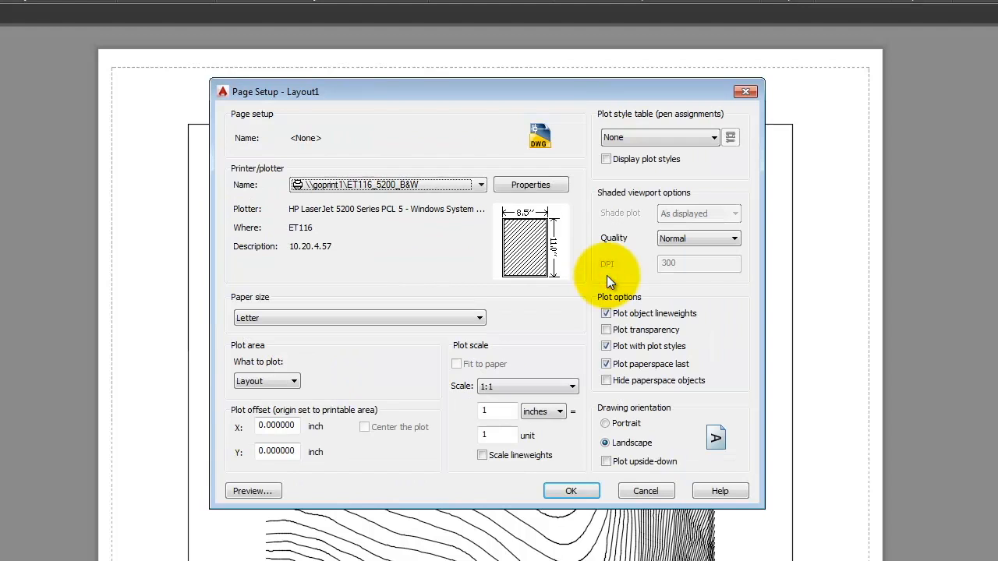
{"action": "left_click_drag", "start_coordinate": [376, 88], "coordinate": [365, 96]}
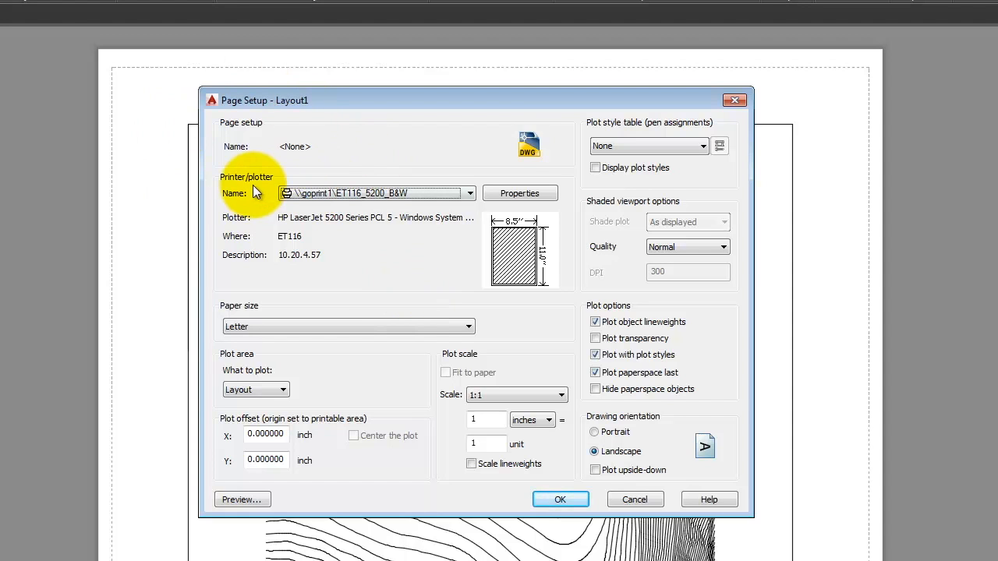
- Set the Layout1 plotter to DWG To PDF.pc3 and the paper size to ARCH D (24.00 x 36.00 Inches)
{"action": "left_click", "coordinate": [346, 192]}
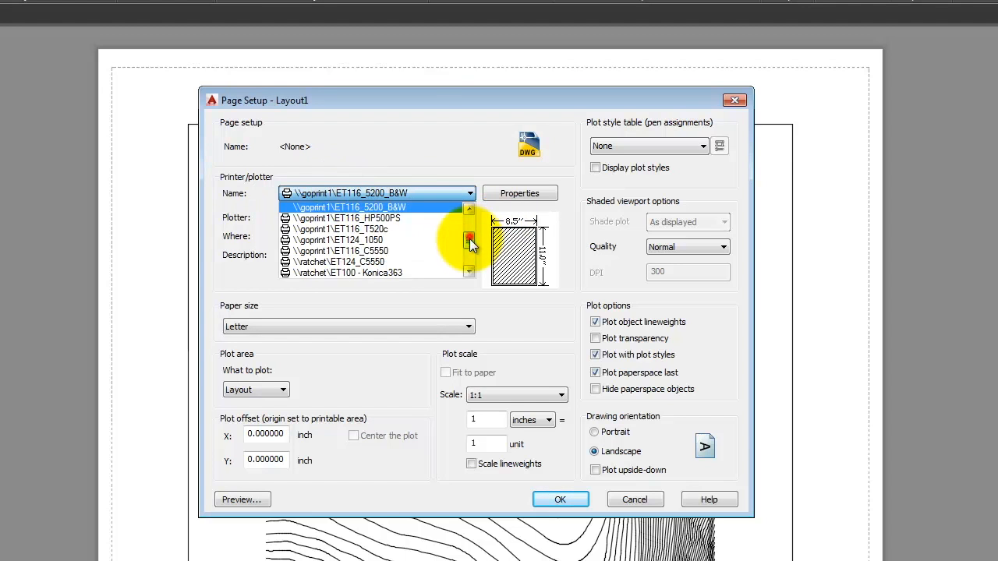
{"action": "left_click_drag", "start_coordinate": [467, 238], "coordinate": [470, 252]}
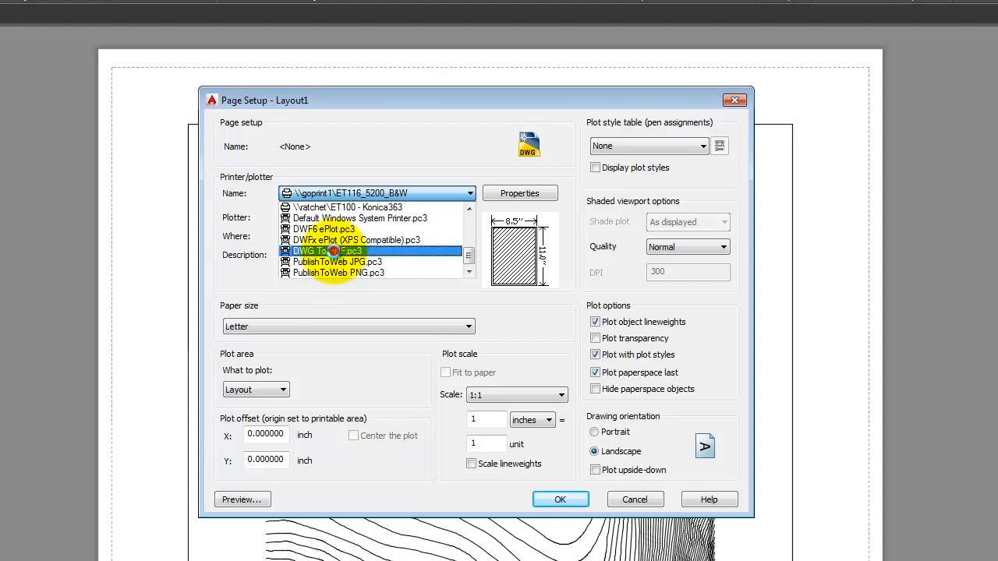
{"action": "left_click", "coordinate": [334, 251]}
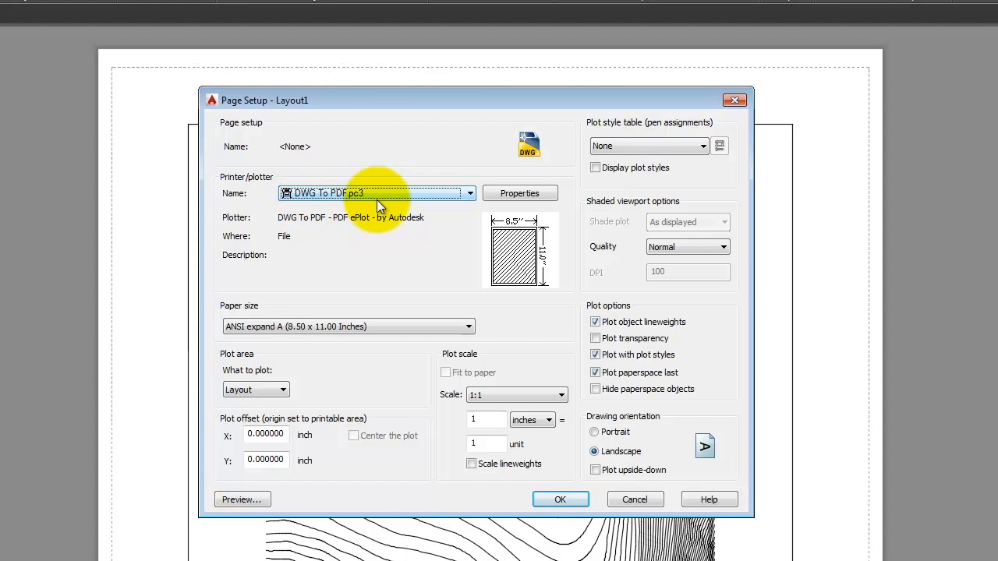
{"action": "left_click", "coordinate": [323, 327]}
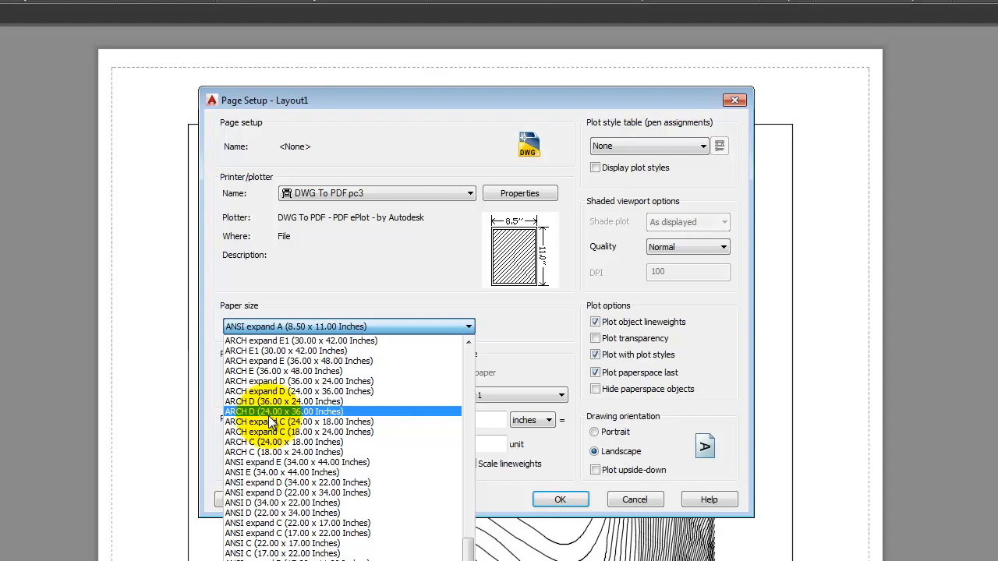
{"action": "left_click", "coordinate": [269, 413]}
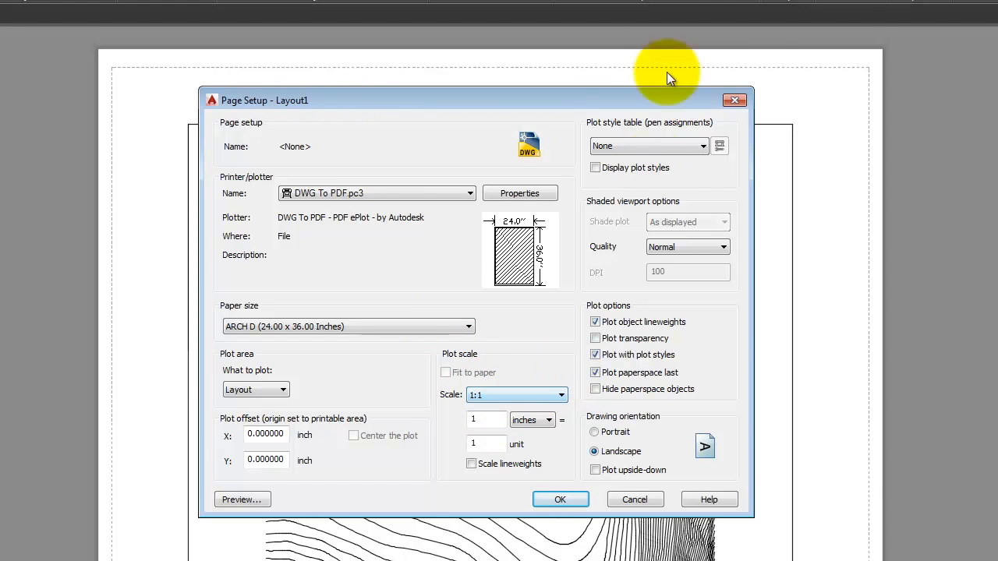
- Assign the acad.ctb plot style table, set the shaded viewport quality to Maximum, and apply the page setup
{"action": "left_click", "coordinate": [666, 147]}
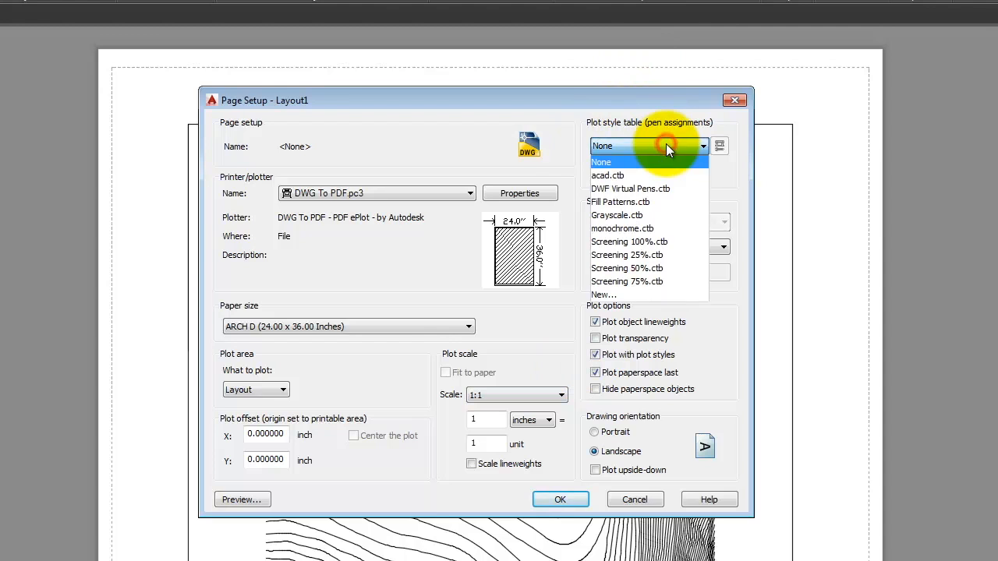
{"action": "left_click", "coordinate": [608, 176]}
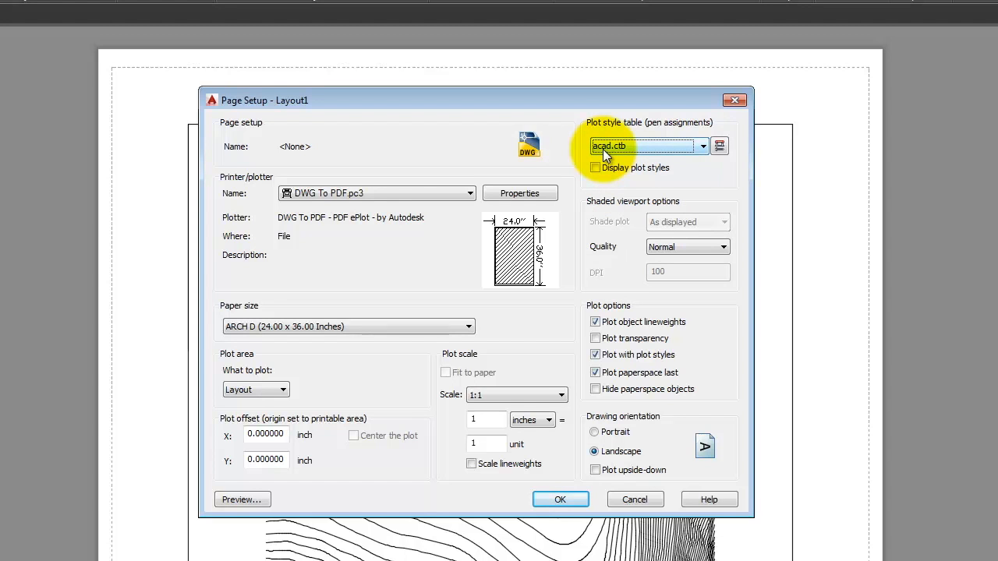
{"action": "left_click", "coordinate": [676, 246]}
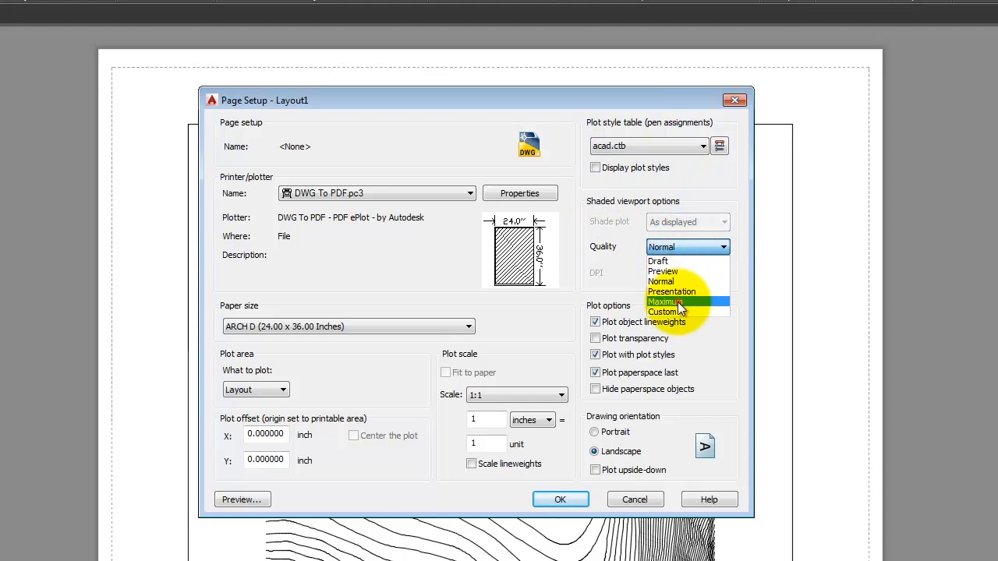
{"action": "left_click", "coordinate": [678, 302]}
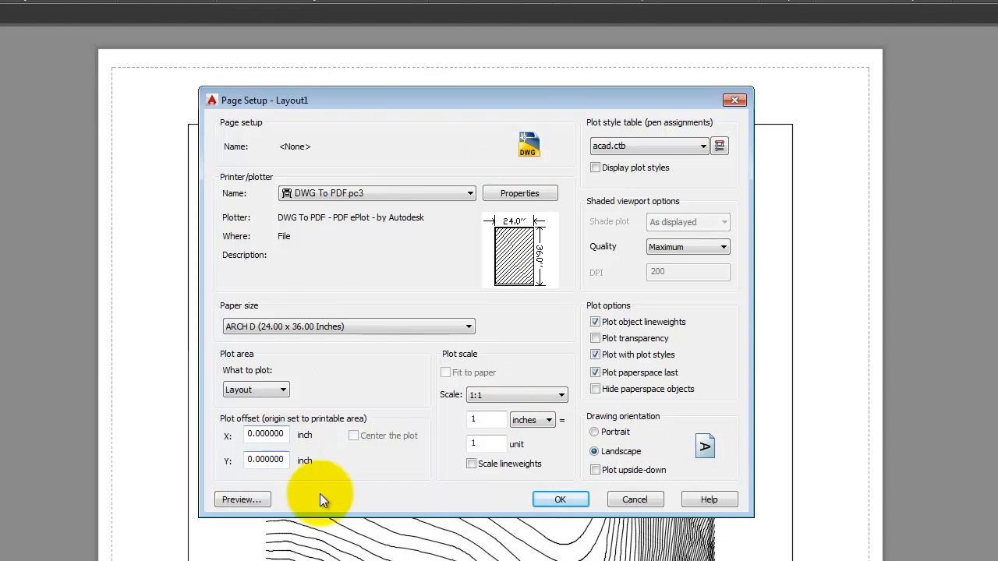
{"action": "left_click", "coordinate": [561, 500]}
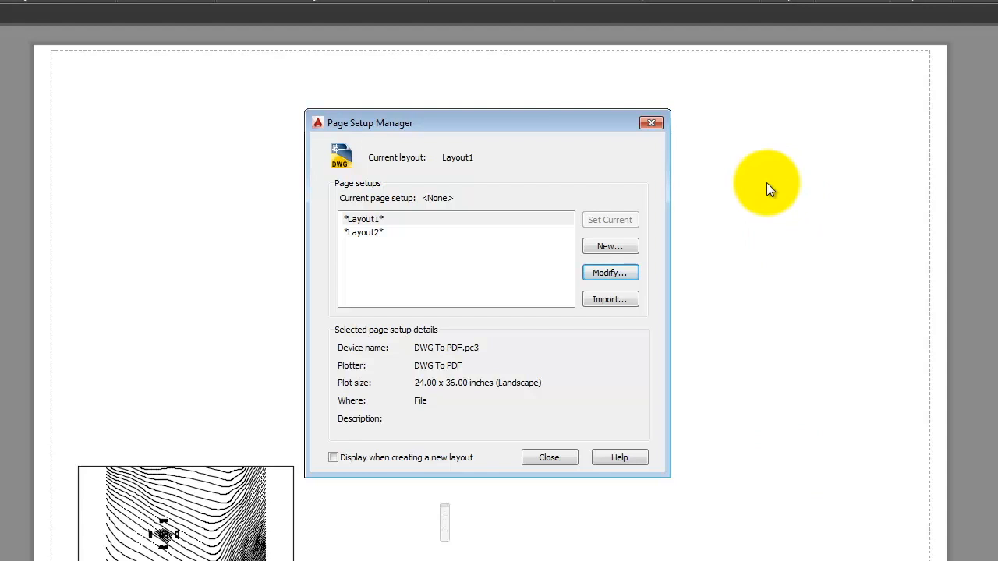
{"action": "left_click_drag", "start_coordinate": [483, 118], "coordinate": [571, 115]}
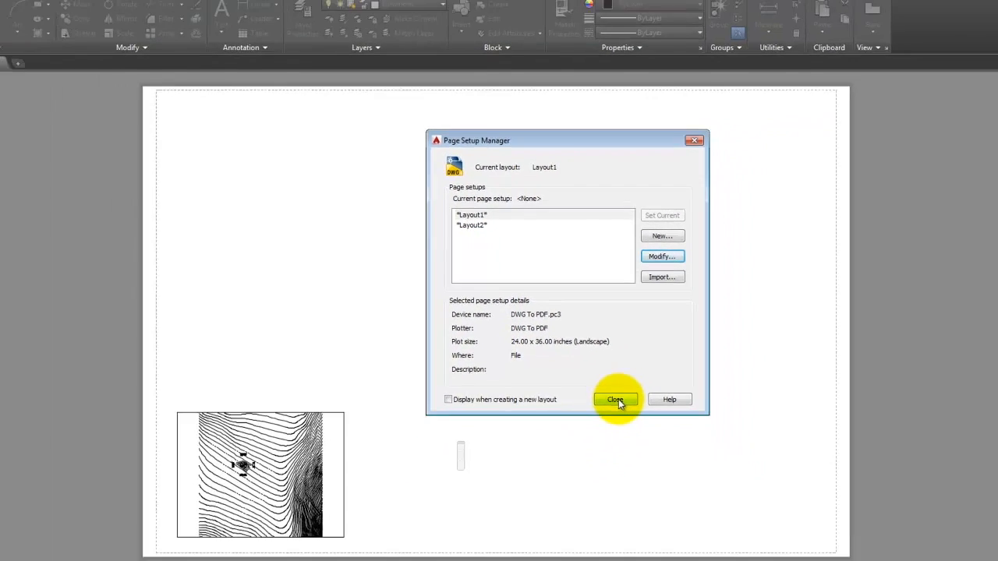
{"action": "left_click", "coordinate": [615, 399]}
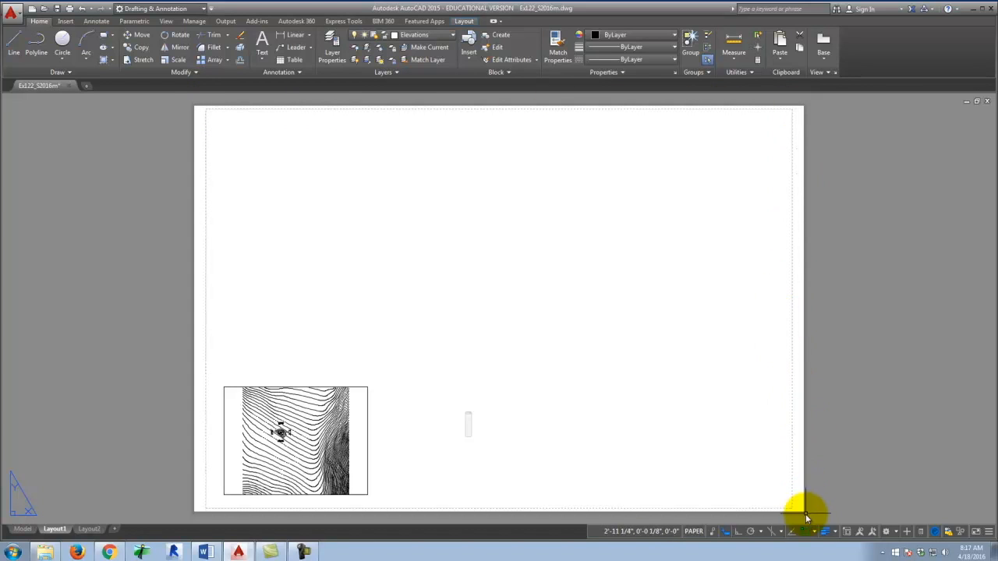
- Examine the contour lines and house drawings shown in the viewport on the Layout1 sheet
{"action": "left_click", "coordinate": [363, 388]}
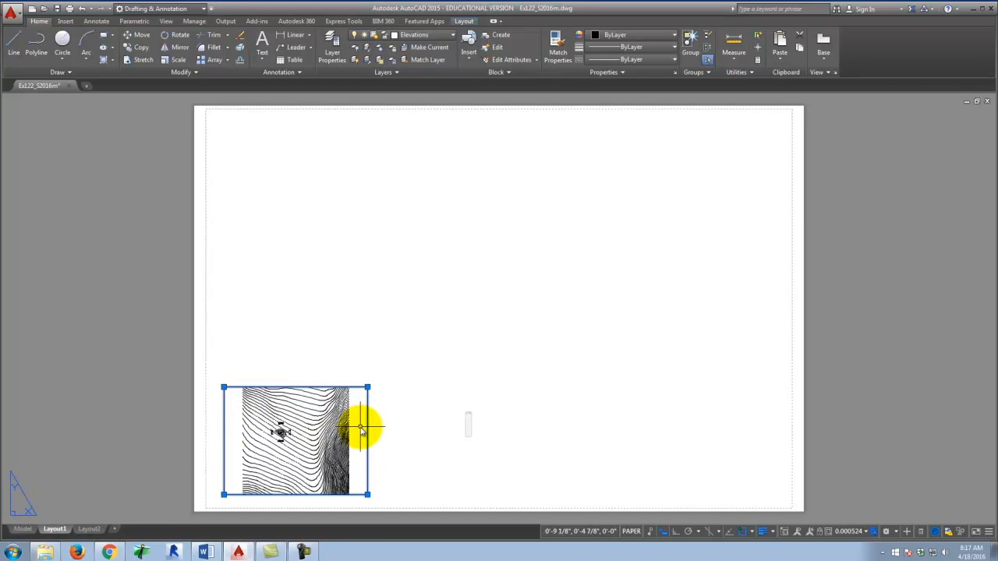
{"action": "scroll", "coordinate": [209, 415], "scroll_direction": "up", "scroll_amount": 1}
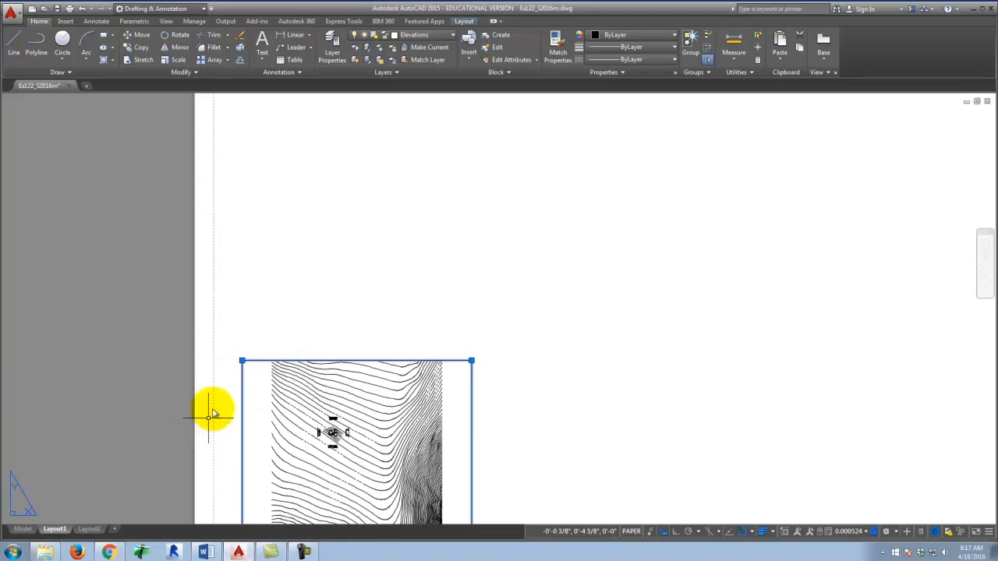
{"action": "scroll", "coordinate": [250, 279], "scroll_direction": "down", "scroll_amount": 1}
{"action": "scroll", "coordinate": [251, 440], "scroll_direction": "up", "scroll_amount": 4}
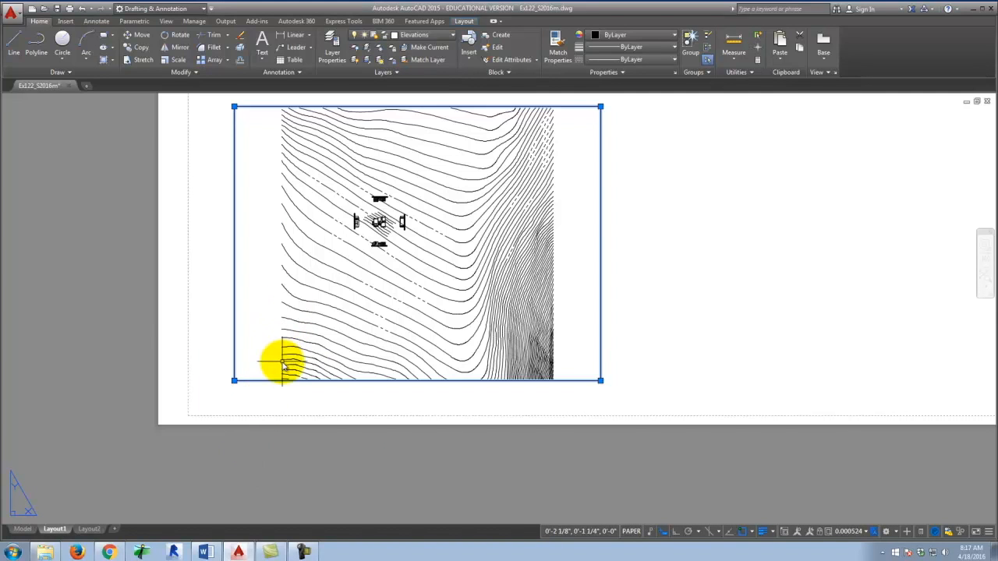
{"action": "scroll", "coordinate": [273, 345], "scroll_direction": "down", "scroll_amount": 4}
{"action": "scroll", "coordinate": [312, 327], "scroll_direction": "up", "scroll_amount": 14}
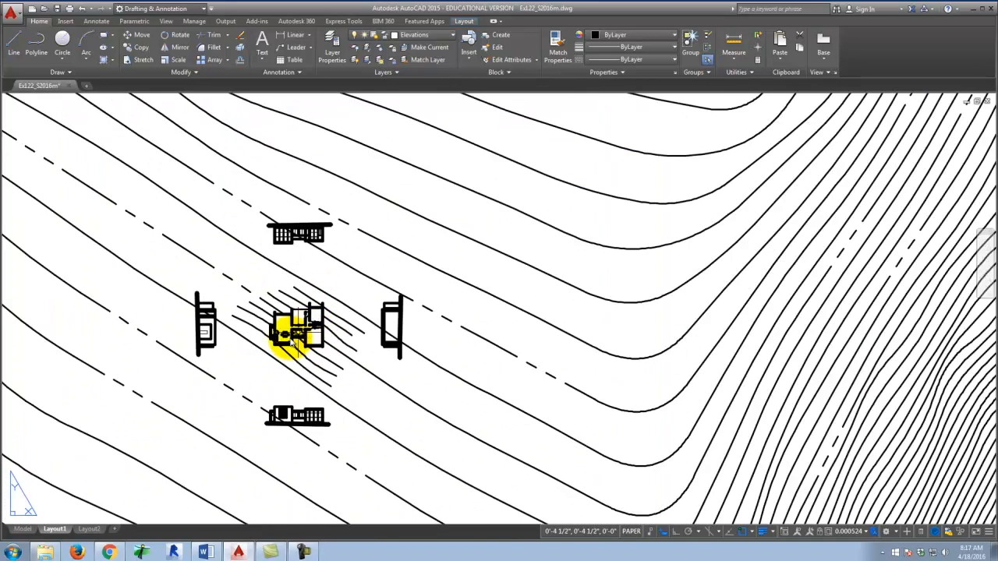
{"action": "scroll", "coordinate": [306, 331], "scroll_direction": "up", "scroll_amount": 2}
{"action": "scroll", "coordinate": [306, 331], "scroll_direction": "down", "scroll_amount": 10}
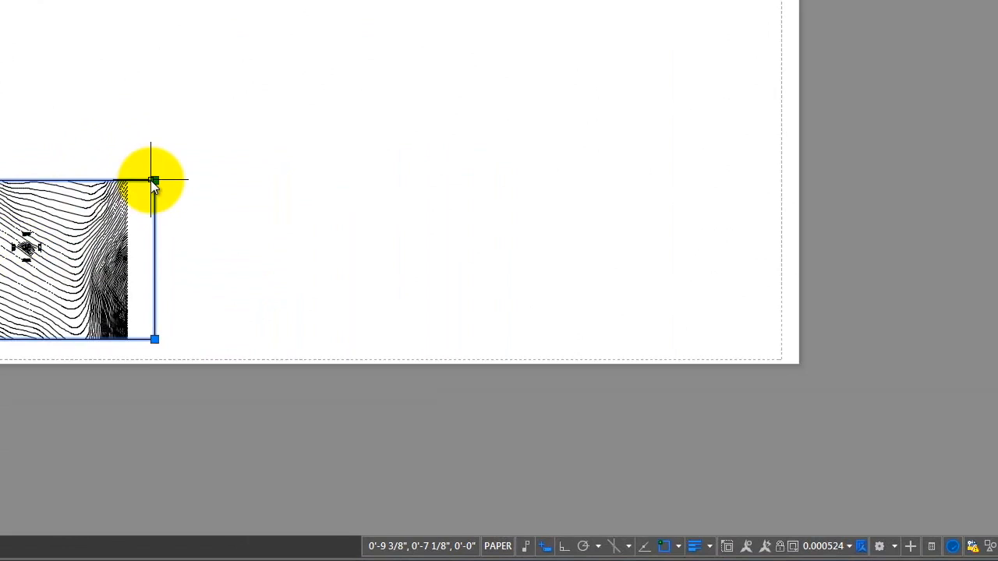
- Activate the viewport, enlarge its model view around the house plan and four elevations, and return to paper space
{"action": "double_click", "coordinate": [50, 238]}
{"action": "scroll", "coordinate": [31, 243], "scroll_direction": "up", "scroll_amount": 4}
{"action": "scroll", "coordinate": [24, 244], "scroll_direction": "up", "scroll_amount": 2}
{"action": "scroll", "coordinate": [24, 243], "scroll_direction": "down", "scroll_amount": 2}
{"action": "scroll", "coordinate": [25, 243], "scroll_direction": "up", "scroll_amount": 2}
{"action": "scroll", "coordinate": [24, 244], "scroll_direction": "down", "scroll_amount": 4}
{"action": "scroll", "coordinate": [24, 244], "scroll_direction": "up", "scroll_amount": 4}
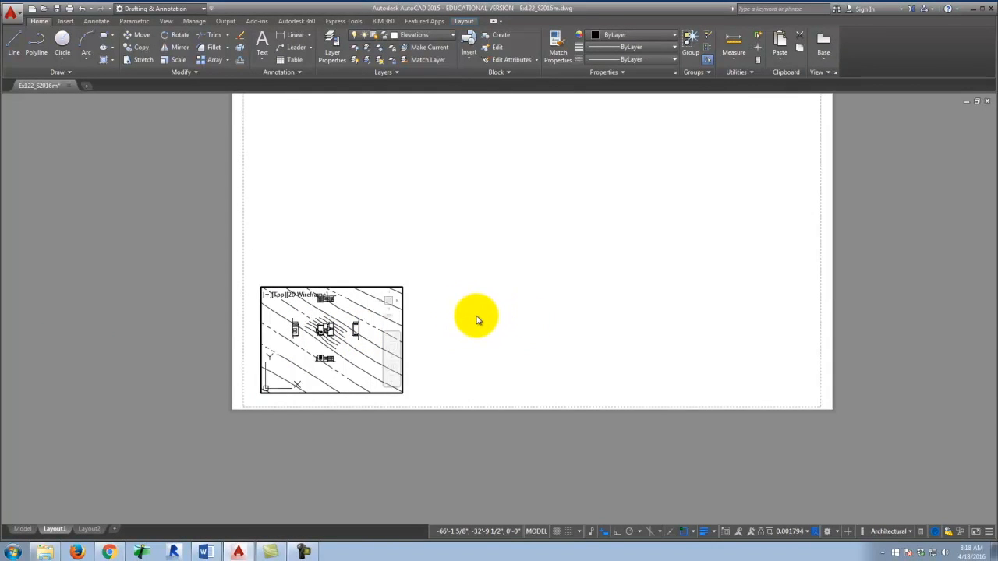
{"action": "double_click", "coordinate": [478, 318]}
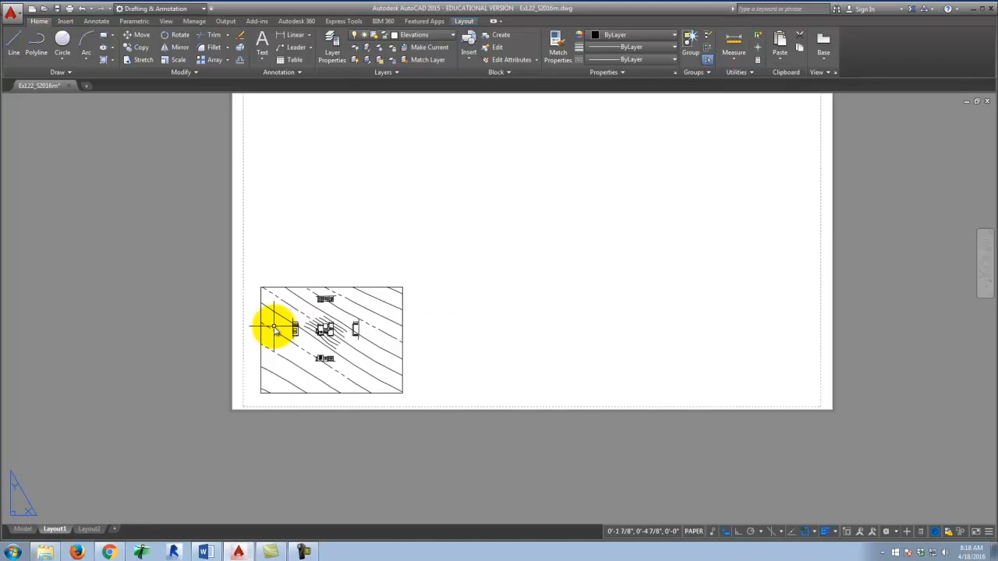
{"action": "scroll", "coordinate": [284, 319], "scroll_direction": "up", "scroll_amount": 5}
{"action": "scroll", "coordinate": [434, 446], "scroll_direction": "up", "scroll_amount": 4}
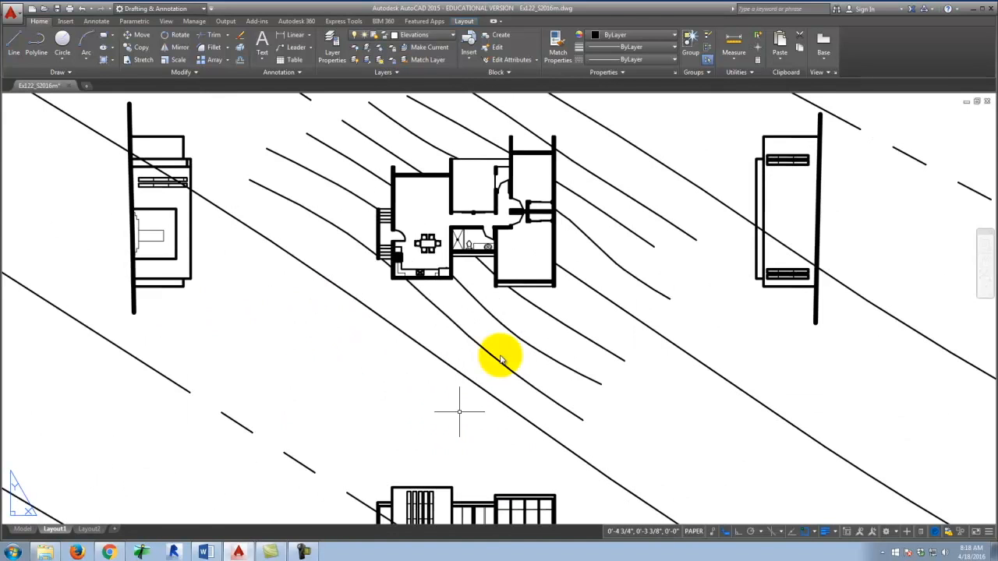
{"action": "double_click", "coordinate": [458, 311]}
{"action": "scroll", "coordinate": [461, 266], "scroll_direction": "up", "scroll_amount": 6}
{"action": "scroll", "coordinate": [459, 272], "scroll_direction": "down", "scroll_amount": 8}
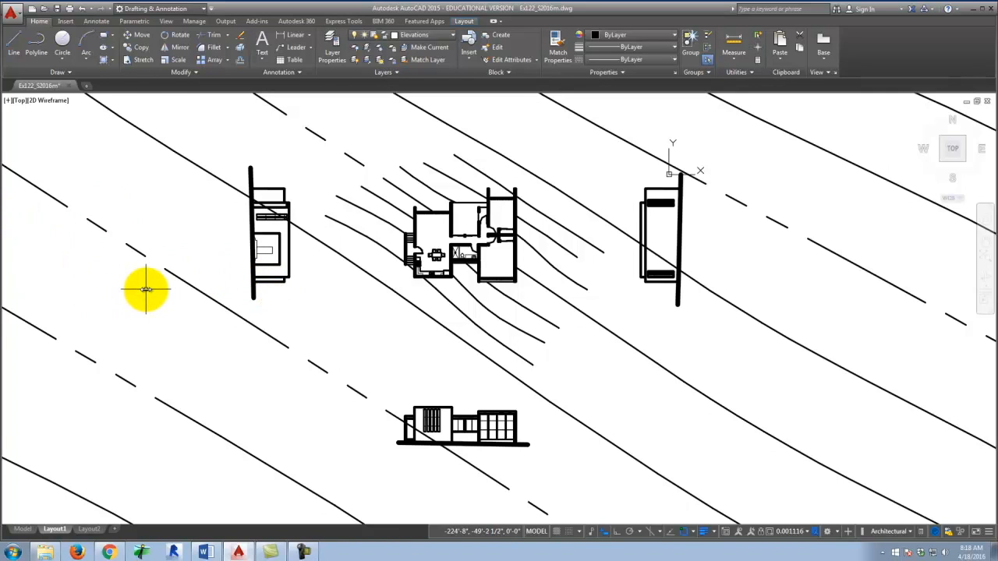
{"action": "key", "text": "Escape"}
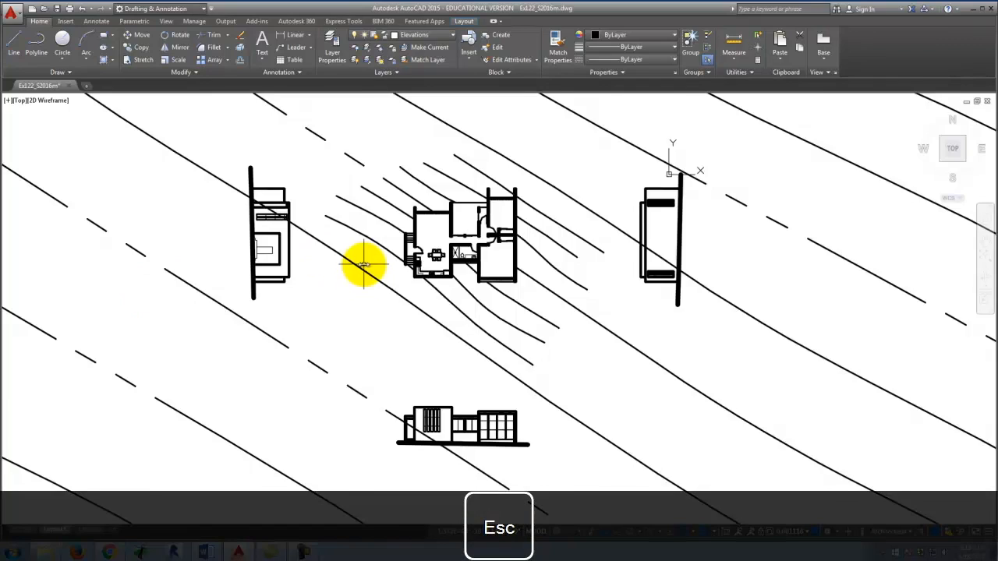
{"action": "scroll", "coordinate": [361, 263], "scroll_direction": "down", "scroll_amount": 6}
{"action": "scroll", "coordinate": [365, 300], "scroll_direction": "up", "scroll_amount": 5}
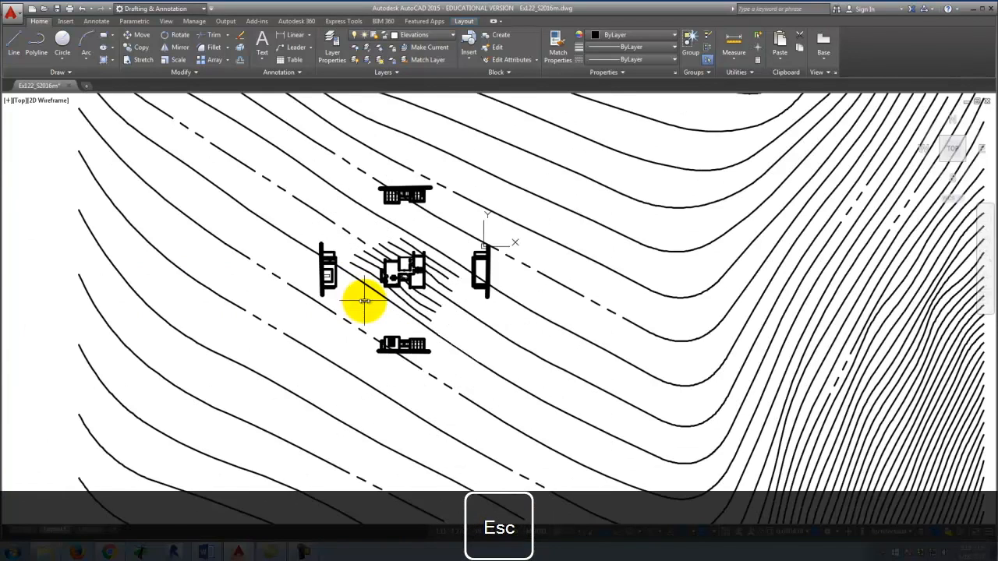
{"action": "key", "text": "ctrl+z"}
{"action": "key", "text": "ctrl+z"}
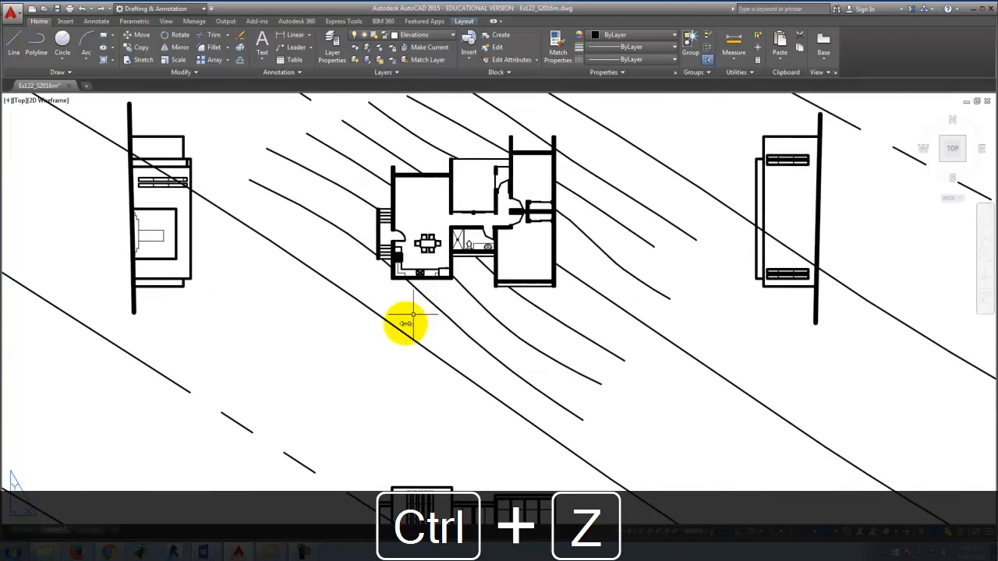
{"action": "key", "text": "ctrl+z"}
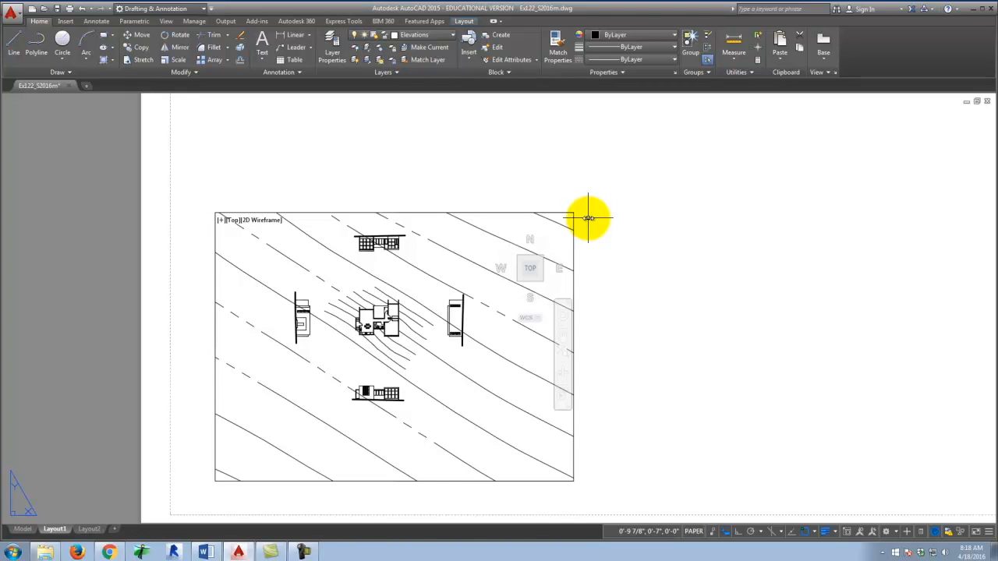
- Select the viewport on the Layout1 sheet and display its properties
{"action": "scroll", "coordinate": [456, 170], "scroll_direction": "down", "scroll_amount": 2}
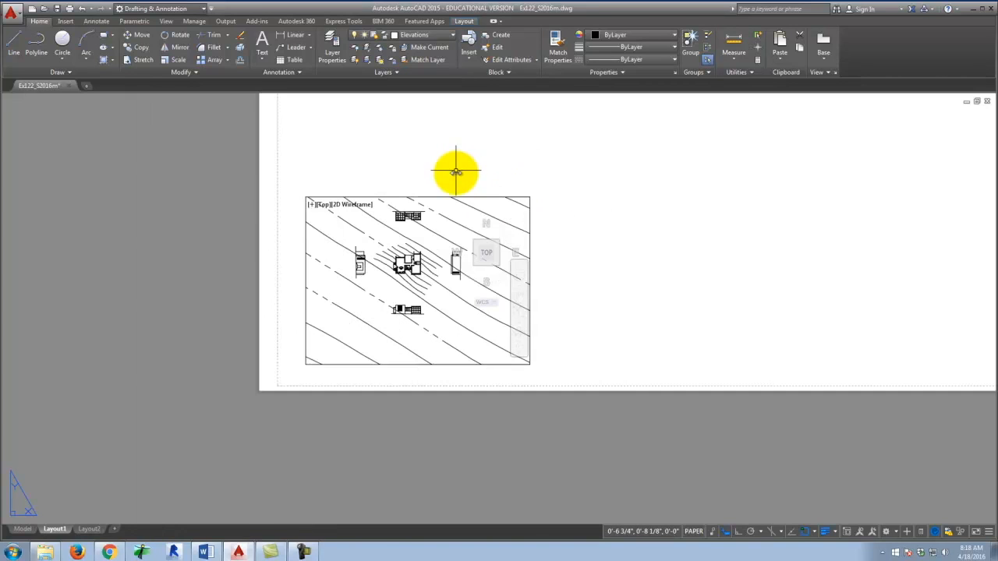
{"action": "scroll", "coordinate": [466, 232], "scroll_direction": "up", "scroll_amount": 2}
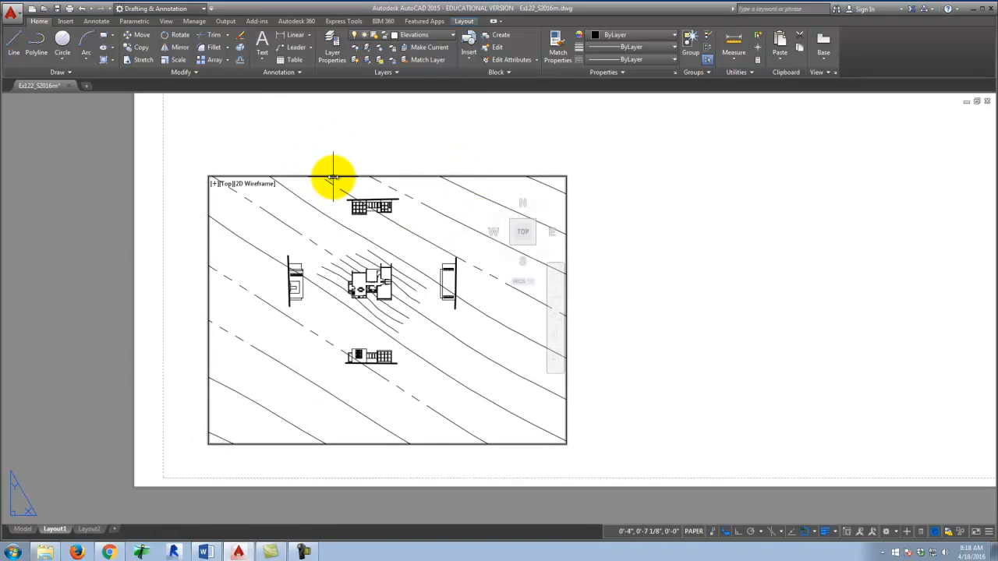
{"action": "left_click", "coordinate": [332, 178]}
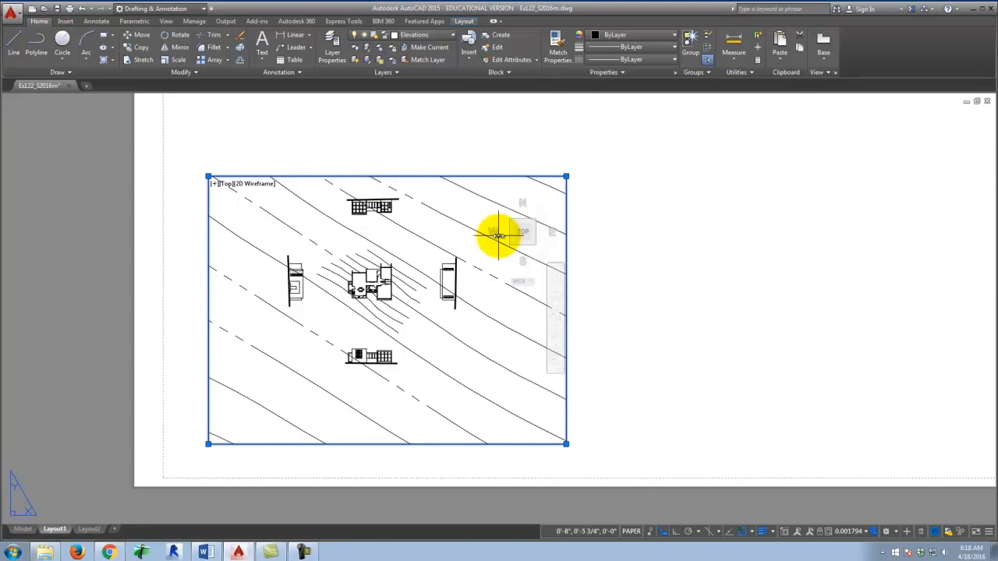
{"action": "type", "text": "proper"}
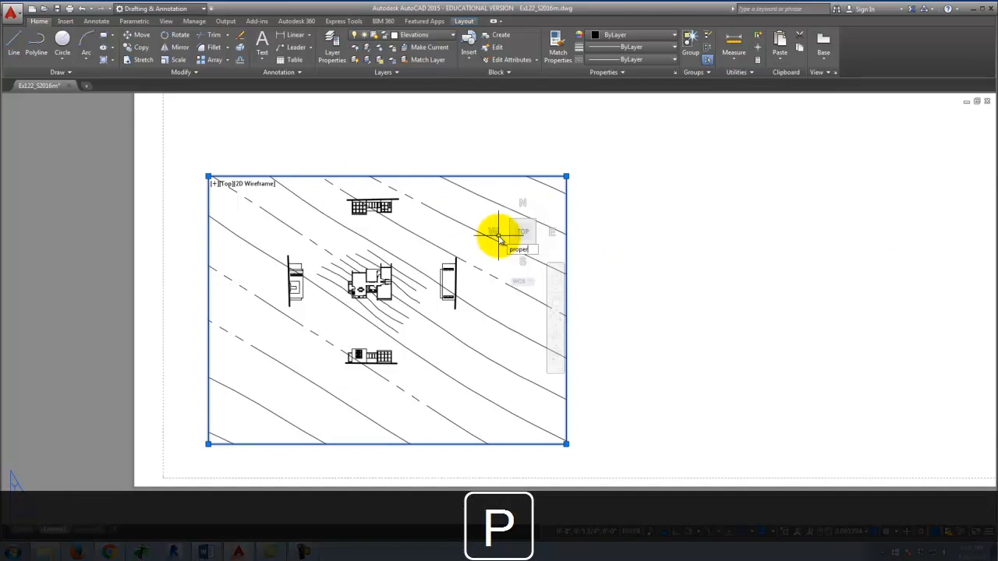
{"action": "key", "text": "Return"}
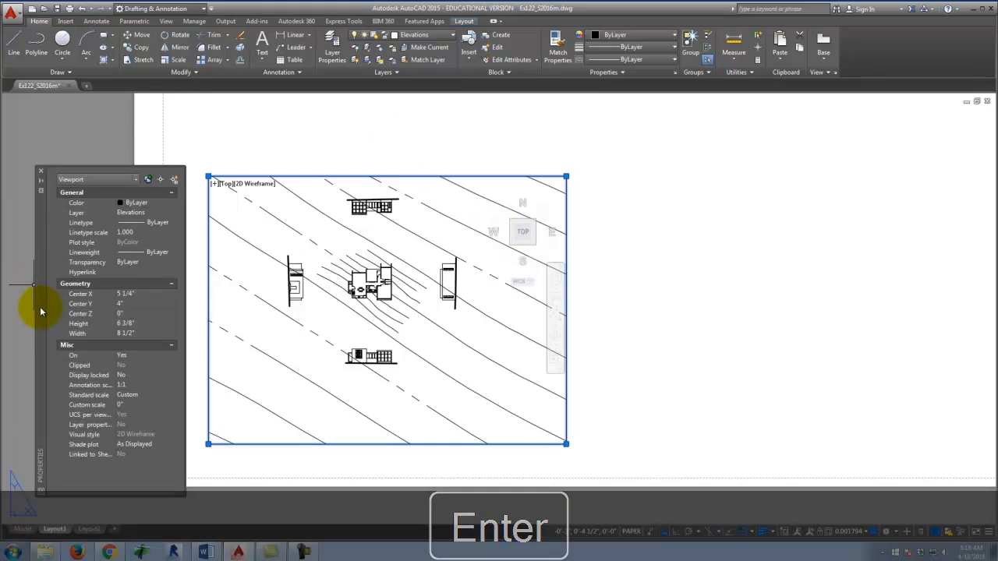
- Reposition the floating Properties palette over the blank part of the sheet beside the viewport
{"action": "left_click_drag", "start_coordinate": [40, 308], "coordinate": [709, 268]}
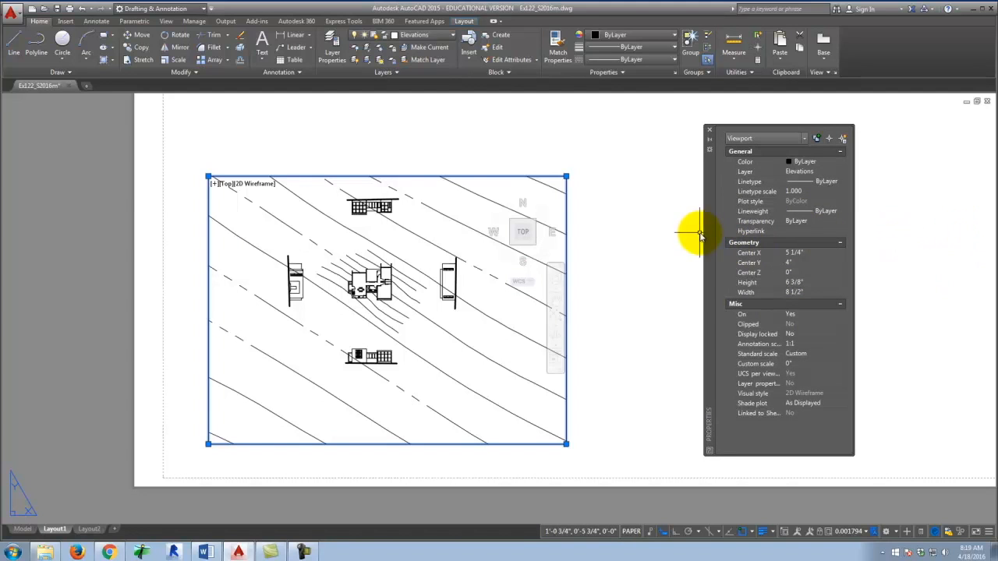
{"action": "mouse_move", "coordinate": [711, 242]}
{"action": "left_mouse_down"}
{"action": "mouse_move", "coordinate": [790, 224]}
{"action": "mouse_move", "coordinate": [995, 233]}
{"action": "left_mouse_up"}
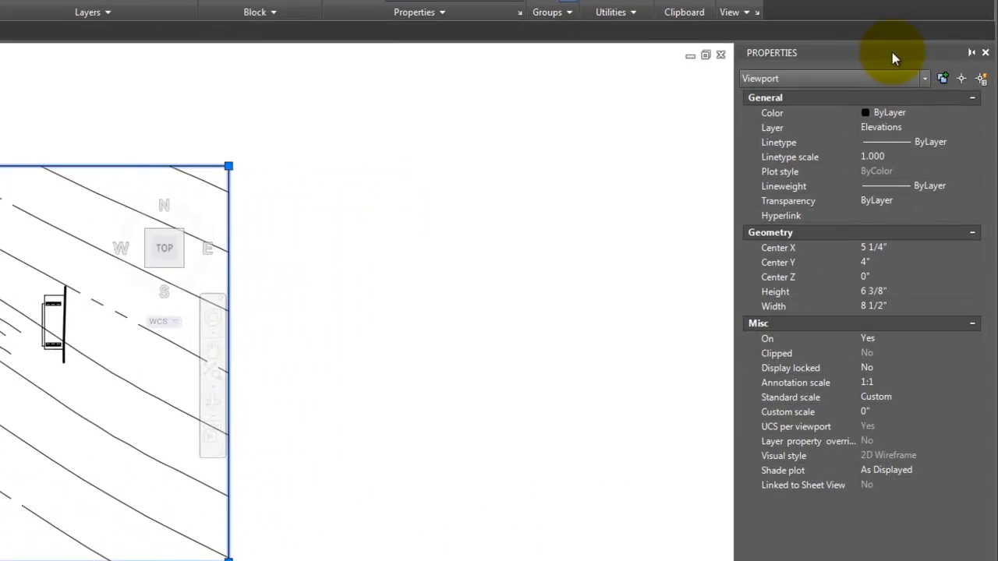
{"action": "left_click_drag", "start_coordinate": [927, 100], "coordinate": [824, 128]}
{"action": "mouse_move", "coordinate": [736, 92]}
{"action": "left_mouse_down"}
{"action": "mouse_move", "coordinate": [675, 194]}
{"action": "mouse_move", "coordinate": [644, 131]}
{"action": "left_mouse_up"}
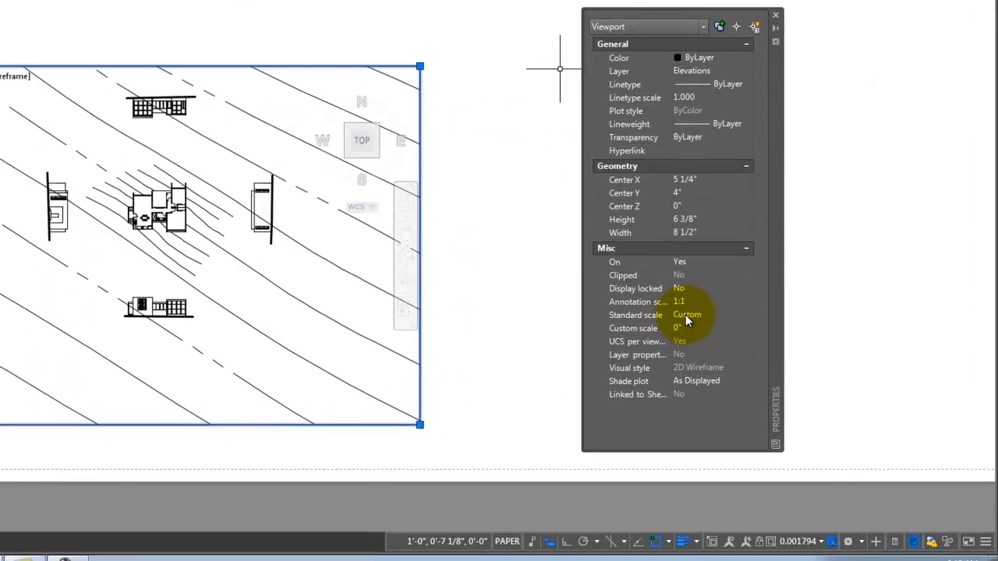
- Set the selected viewport's standard scale to 1/4" = 1'-0"
{"action": "left_click", "coordinate": [765, 363]}
{"action": "left_click", "coordinate": [664, 292]}
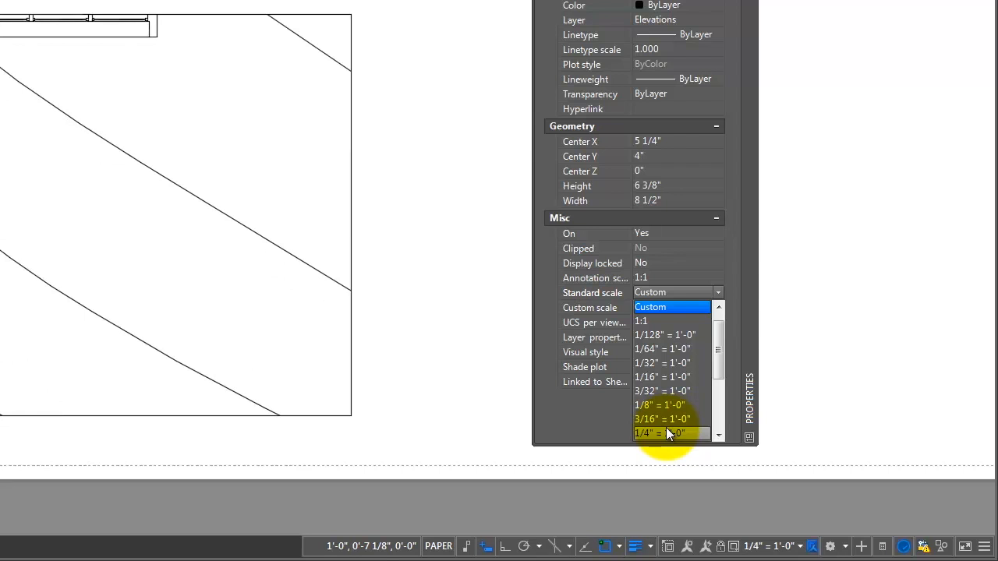
{"action": "mouse_move", "coordinate": [715, 366]}
{"action": "left_mouse_down"}
{"action": "mouse_move", "coordinate": [718, 394]}
{"action": "mouse_move", "coordinate": [716, 356]}
{"action": "left_mouse_up"}
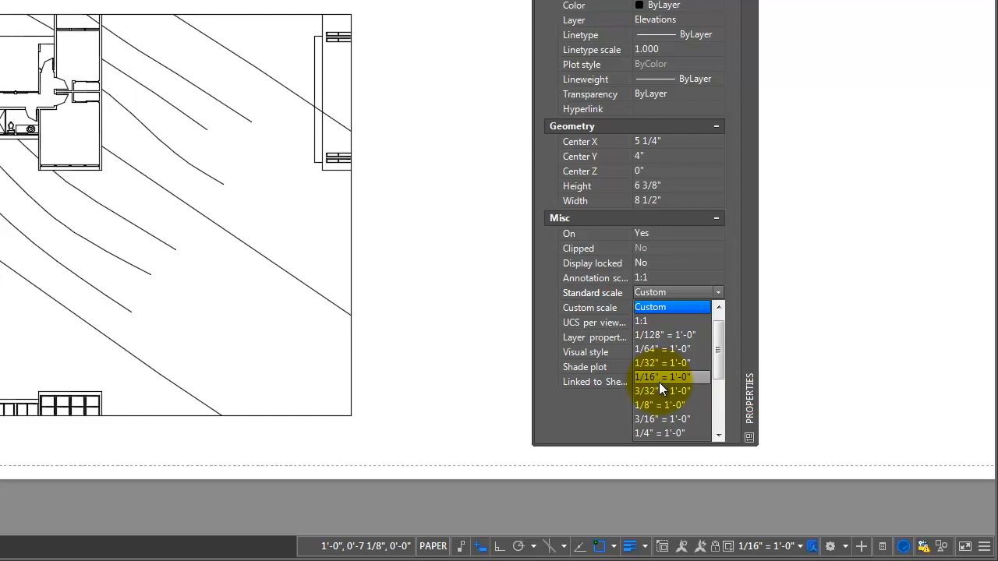
{"action": "left_click", "coordinate": [656, 433]}
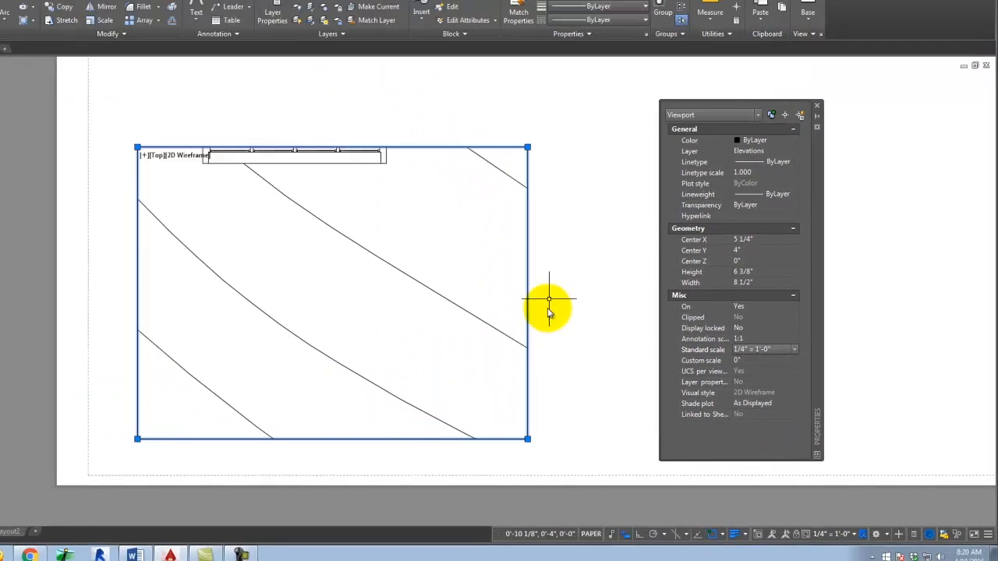
- Stretch the viewport's two upper corners outward to about 1'-10" wide by 1'-5 1/4" high, enclosing the whole floor plan
{"action": "scroll", "coordinate": [548, 312], "scroll_direction": "down", "scroll_amount": 4}
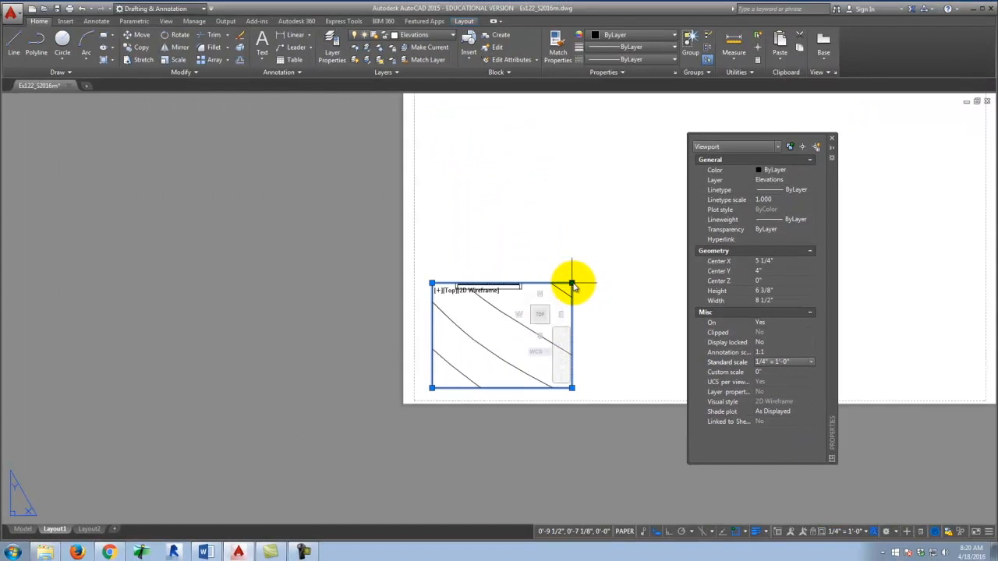
{"action": "left_click", "coordinate": [572, 284]}
{"action": "left_click", "coordinate": [581, 266]}
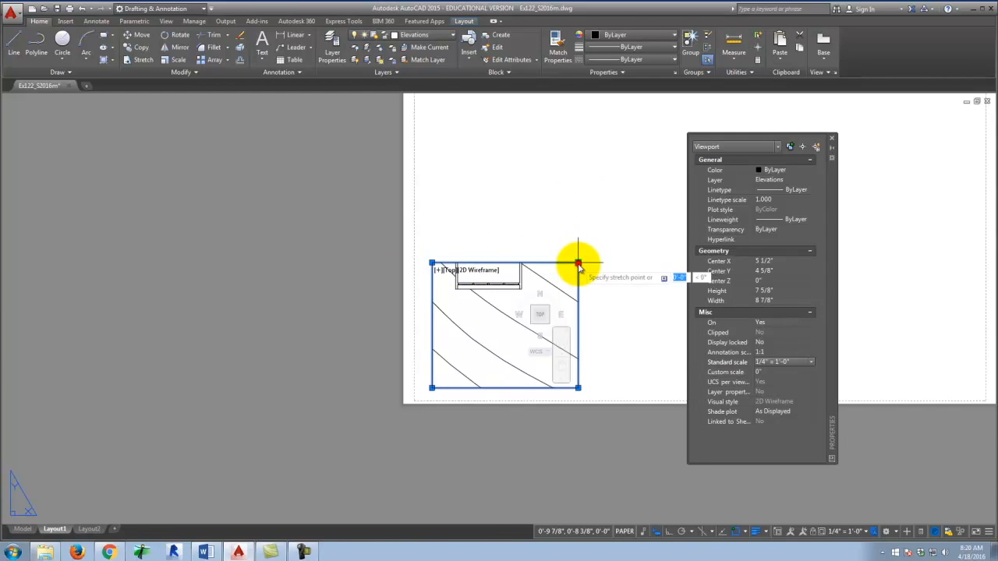
{"action": "left_click", "coordinate": [629, 123]}
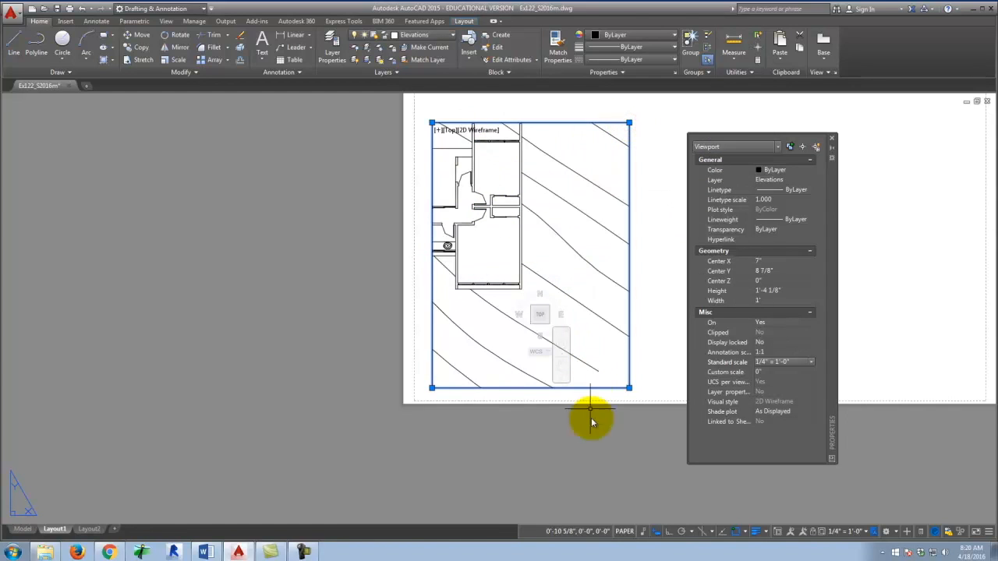
{"action": "scroll", "coordinate": [577, 437], "scroll_direction": "down", "scroll_amount": 2}
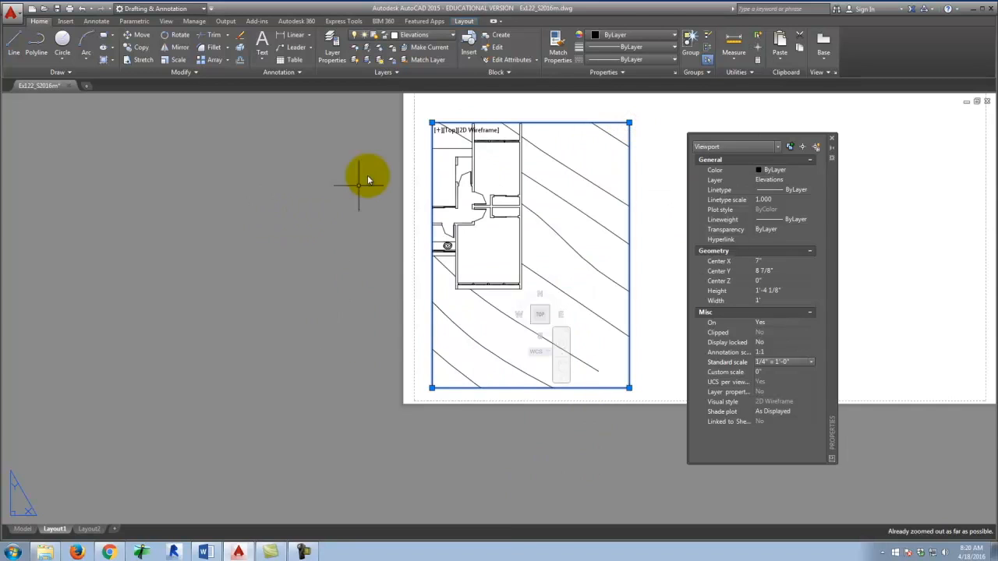
{"action": "left_click", "coordinate": [432, 123]}
{"action": "left_click", "coordinate": [265, 103]}
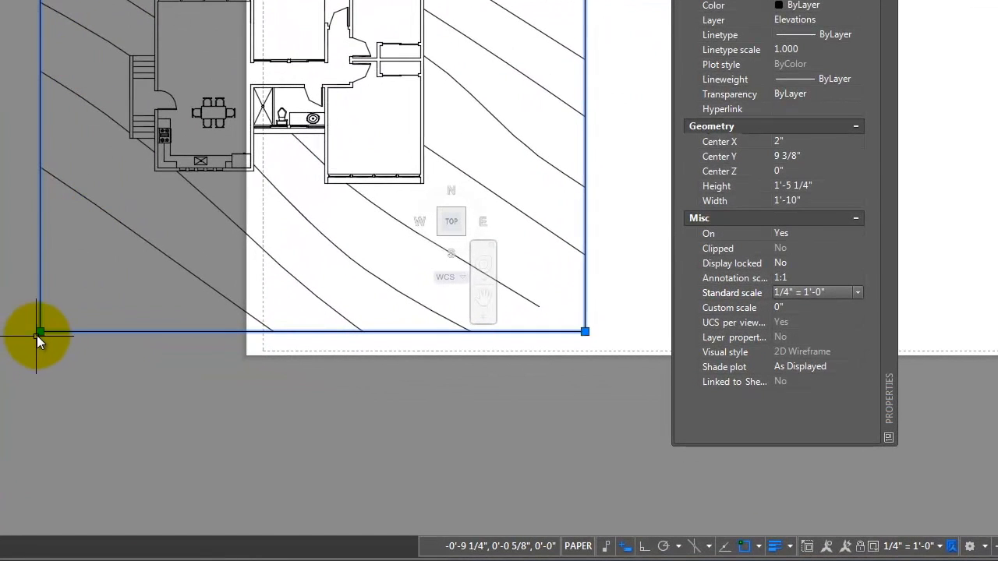
- Pull the viewport's two lower corners inward, trimming the frame to about 1'-7 1/4" wide by 1'-2 3/4" high
{"action": "left_click", "coordinate": [39, 333]}
{"action": "left_click", "coordinate": [50, 287]}
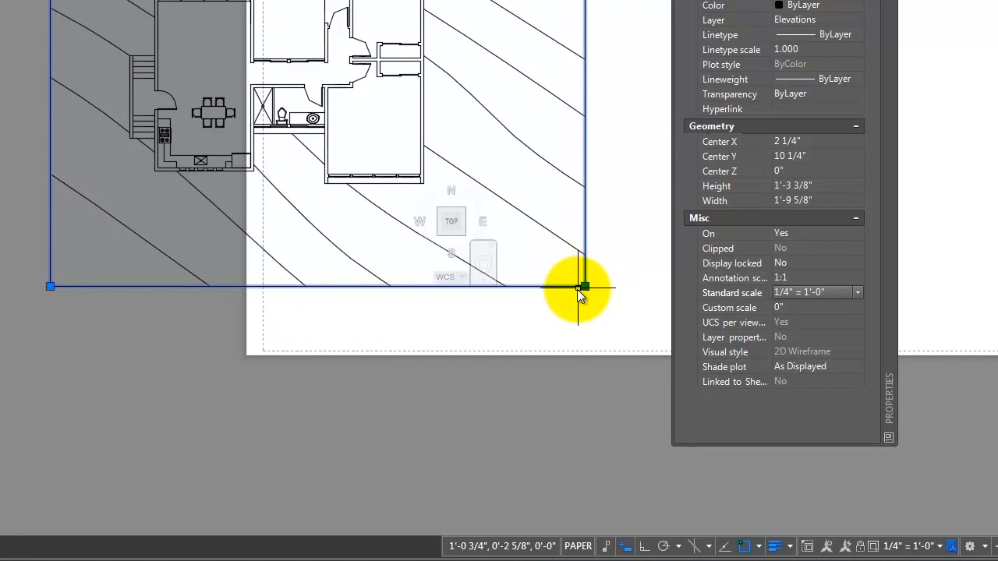
{"action": "left_click", "coordinate": [583, 287]}
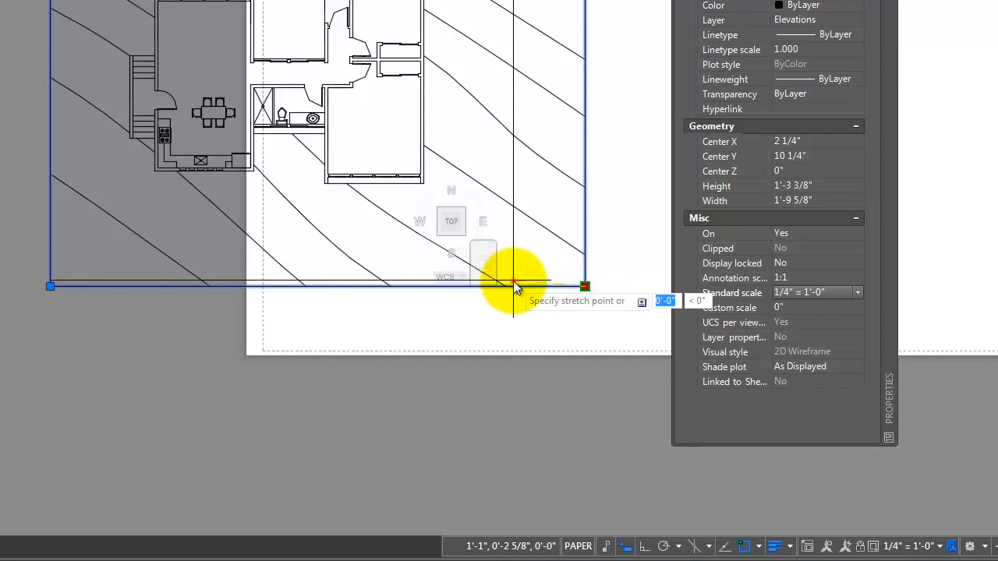
{"action": "left_click", "coordinate": [513, 281]}
{"action": "left_click", "coordinate": [585, 287]}
{"action": "left_click", "coordinate": [529, 289]}
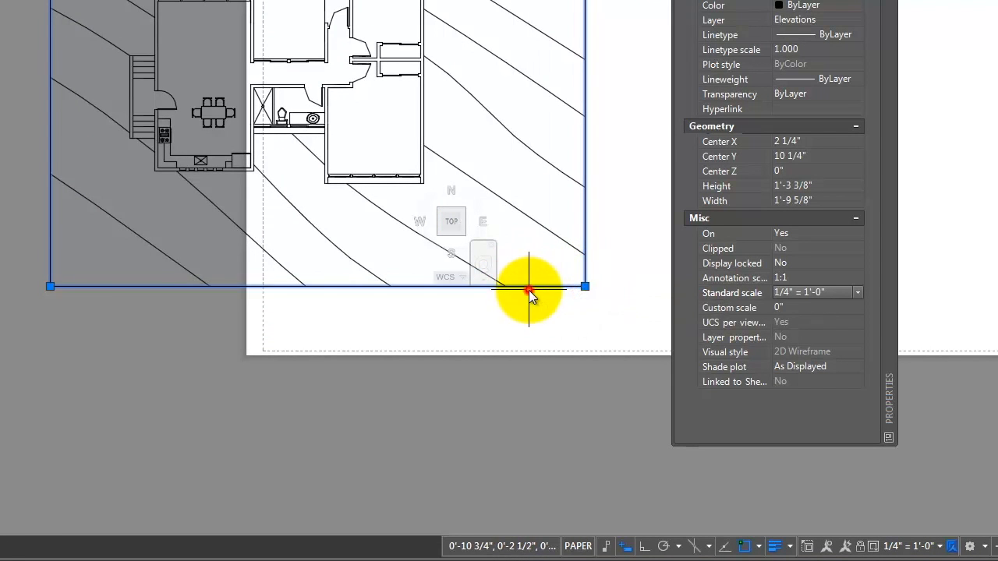
{"action": "left_click", "coordinate": [585, 287]}
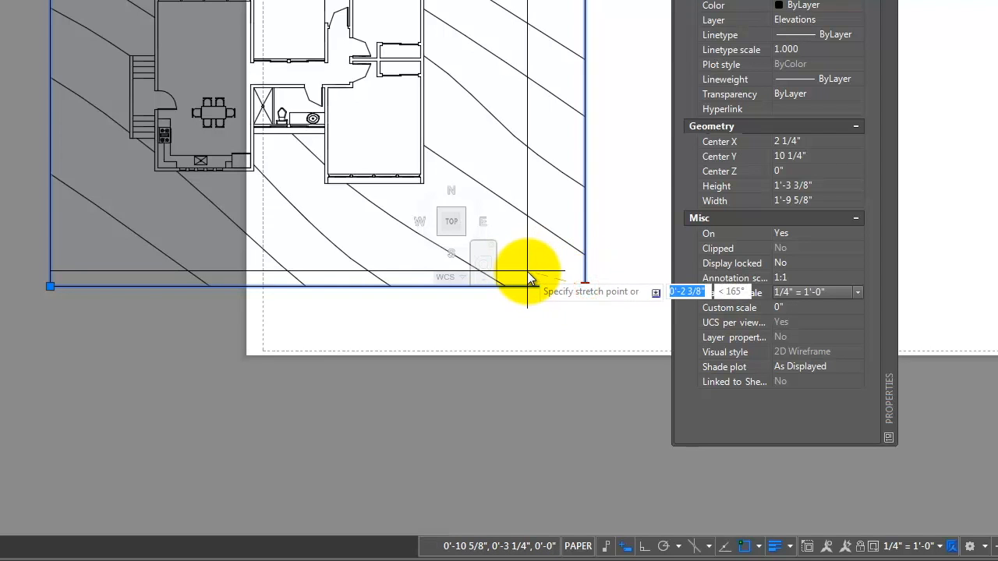
{"action": "left_click", "coordinate": [527, 270]}
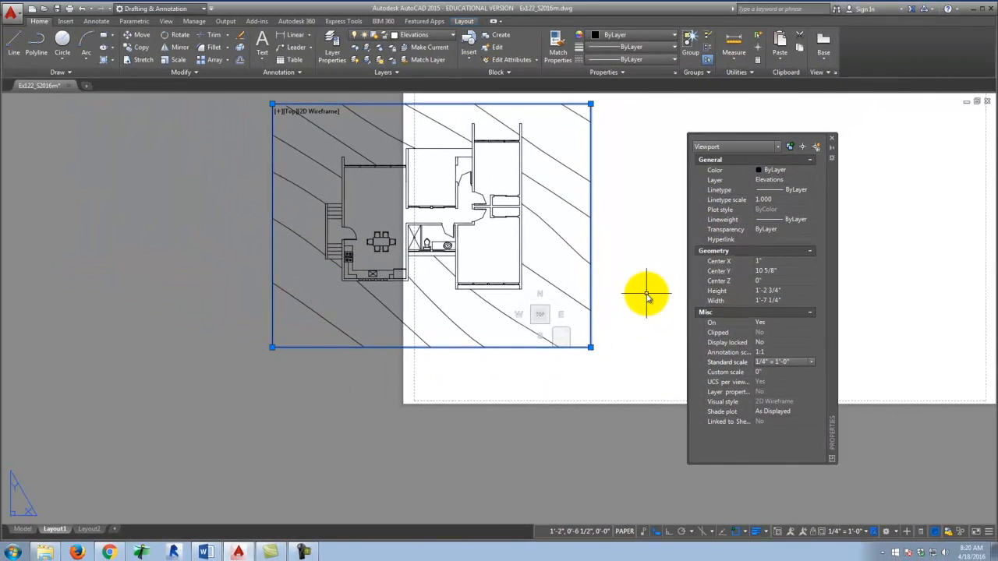
- Move the floor plan viewport fully onto the sheet, near its upper-left corner, and reselect it
{"action": "type", "text": "z"}
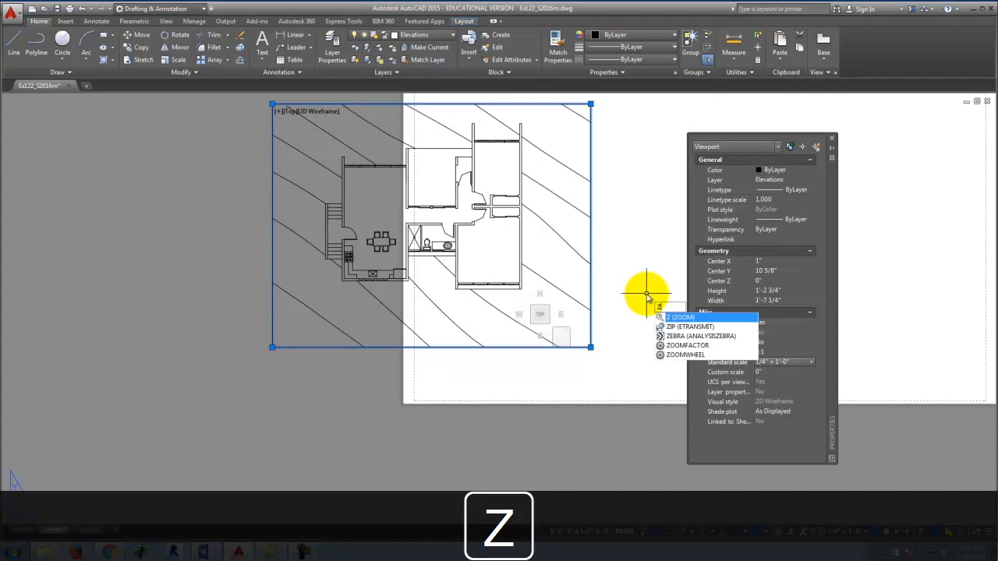
{"action": "key", "text": "Return"}
{"action": "type", "text": "e"}
{"action": "key", "text": "Return"}
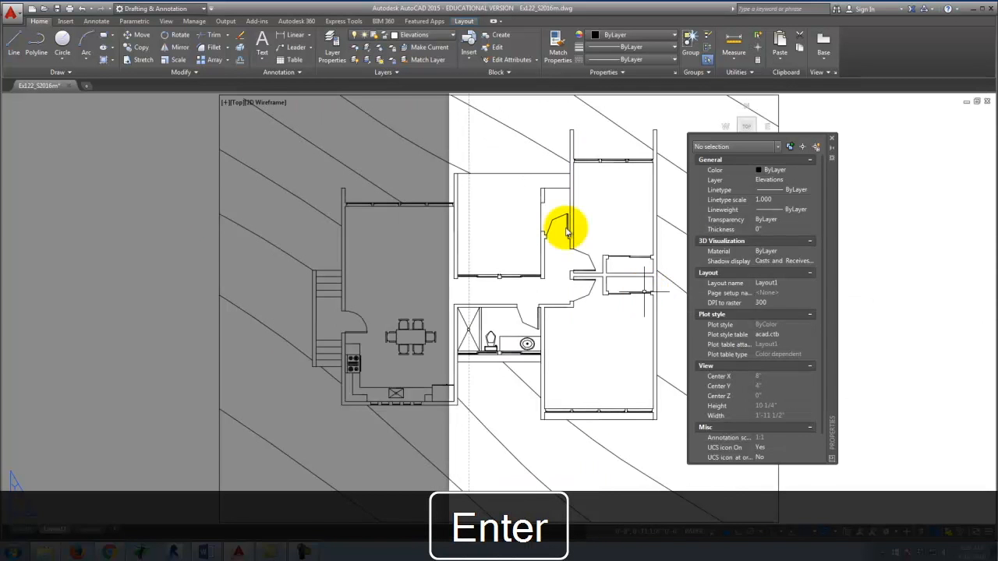
{"action": "type", "text": "z"}
{"action": "key", "text": "Return"}
{"action": "type", "text": "a"}
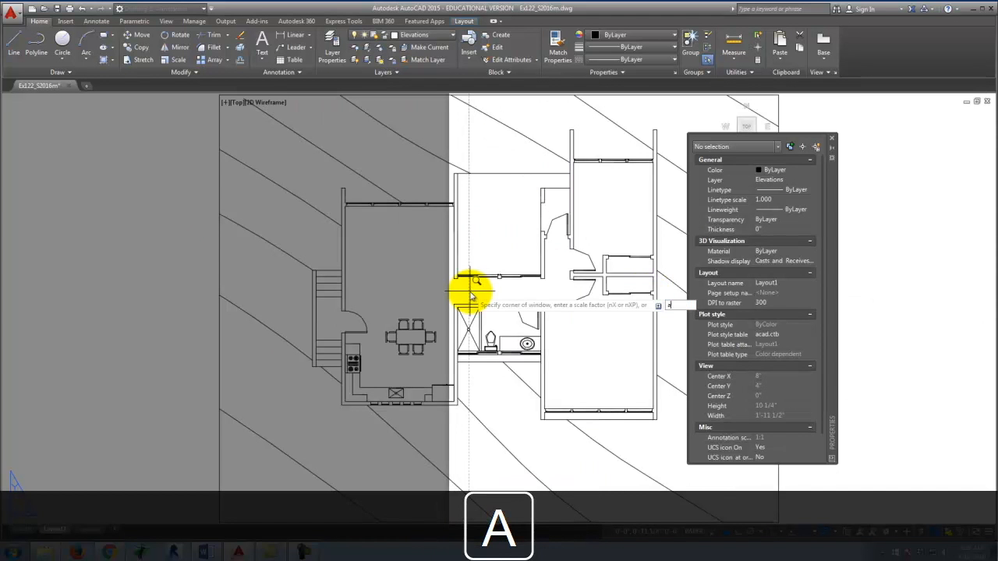
{"action": "key", "text": "Return"}
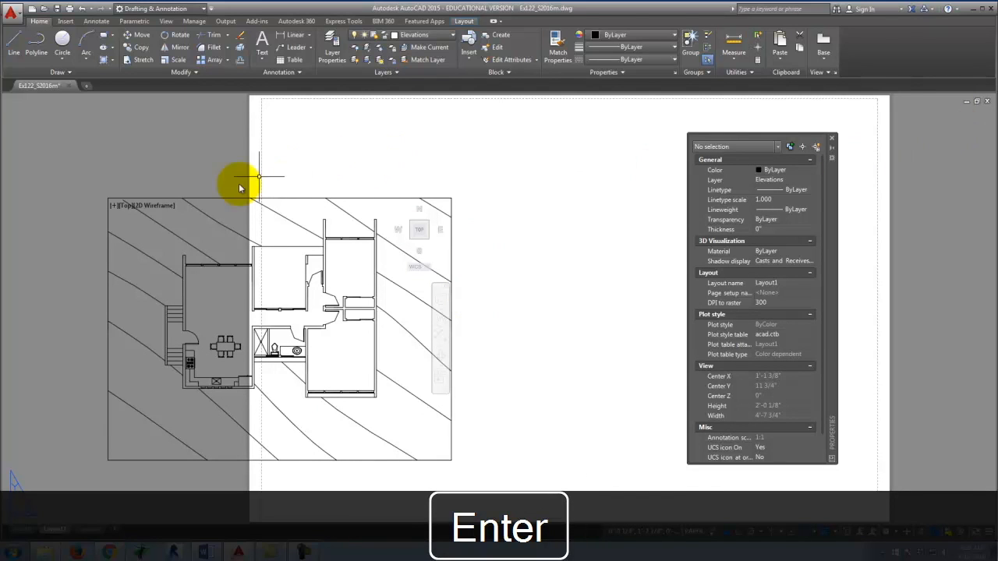
{"action": "left_click", "coordinate": [226, 205]}
{"action": "left_click", "coordinate": [221, 181]}
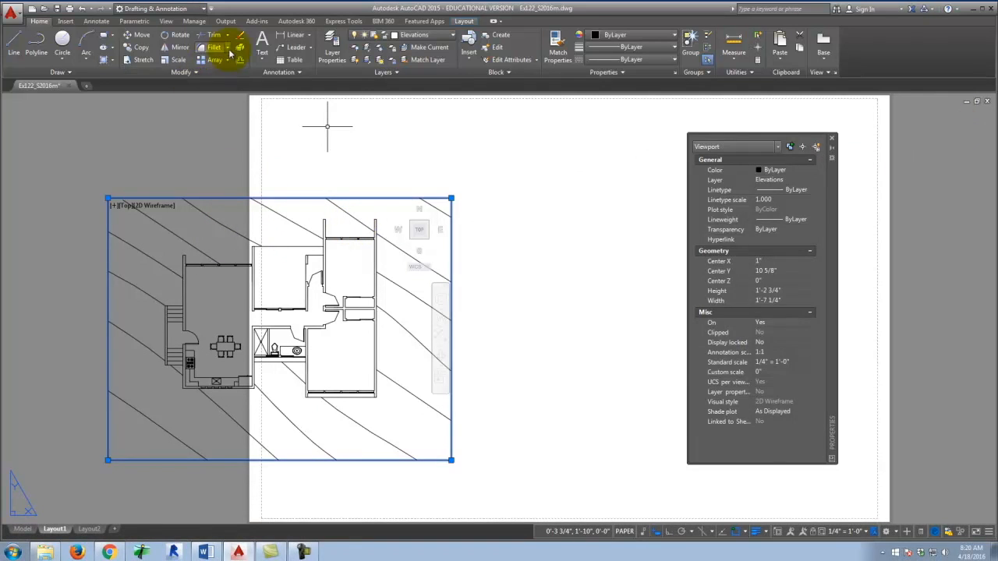
{"action": "left_click", "coordinate": [139, 35]}
{"action": "left_click", "coordinate": [274, 278]}
{"action": "left_click", "coordinate": [445, 194]}
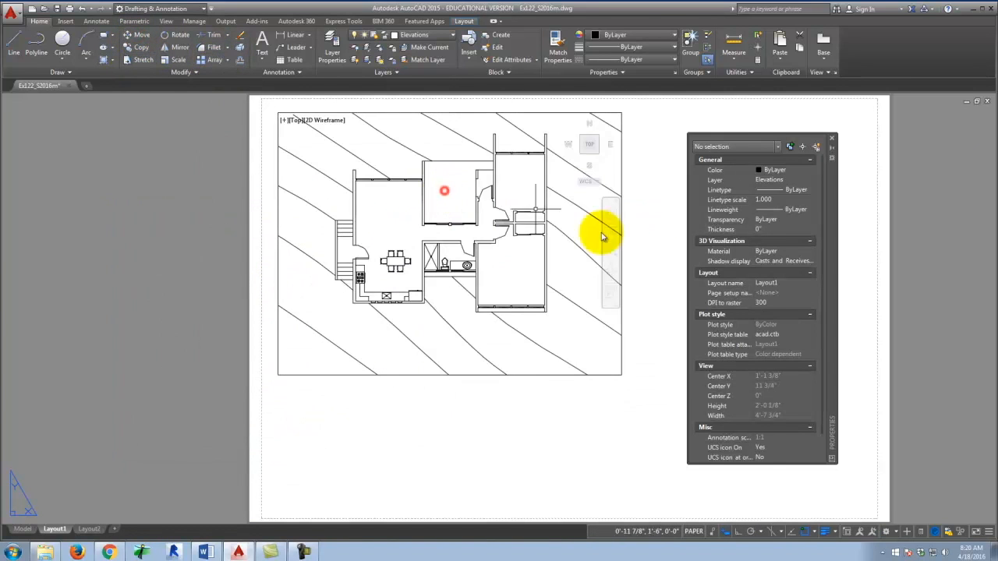
{"action": "left_click", "coordinate": [399, 375]}
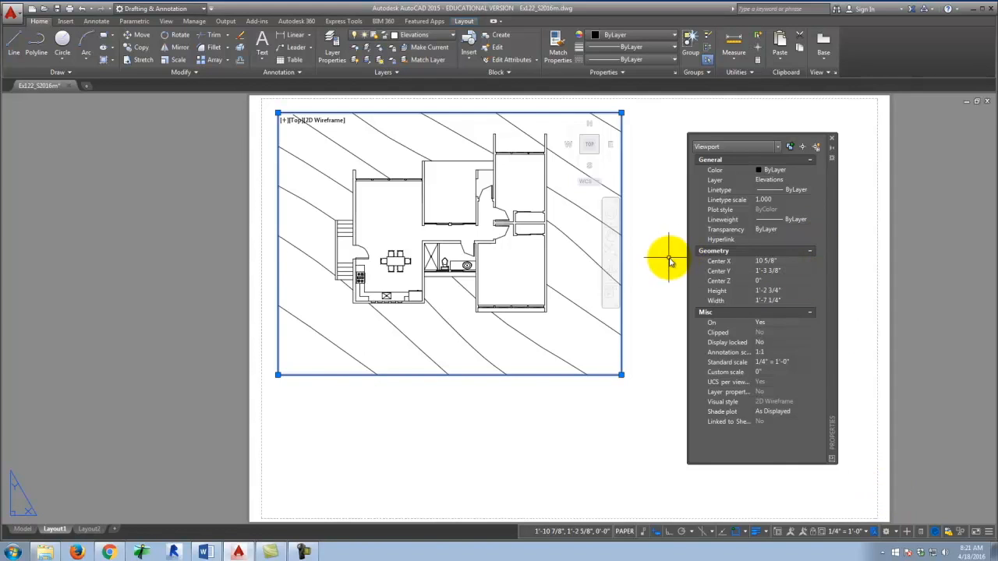
- Examine the house elevations around the floor plan in model space, and return to Layout1
{"action": "left_click", "coordinate": [22, 529]}
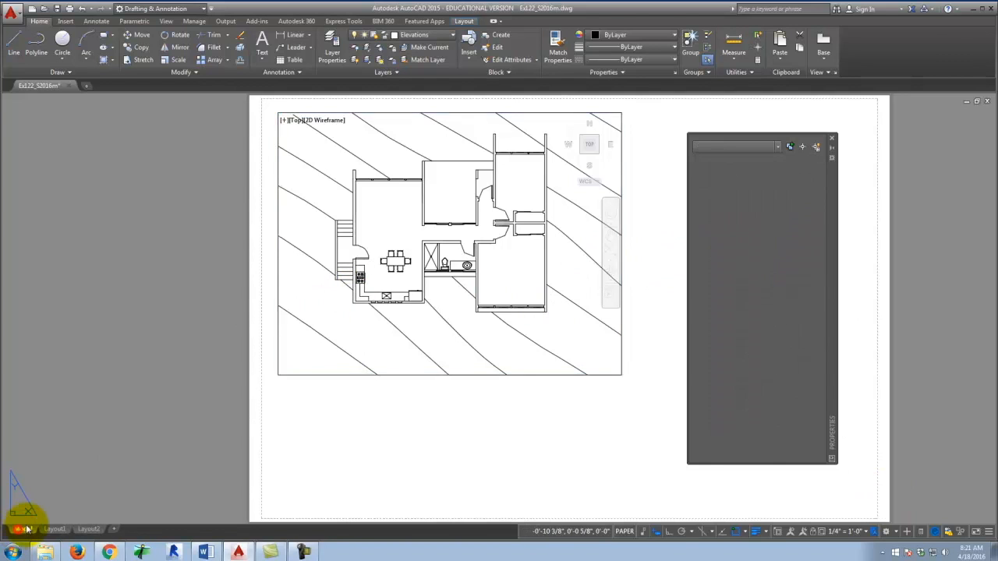
{"action": "scroll", "coordinate": [306, 449], "scroll_direction": "up", "scroll_amount": 8}
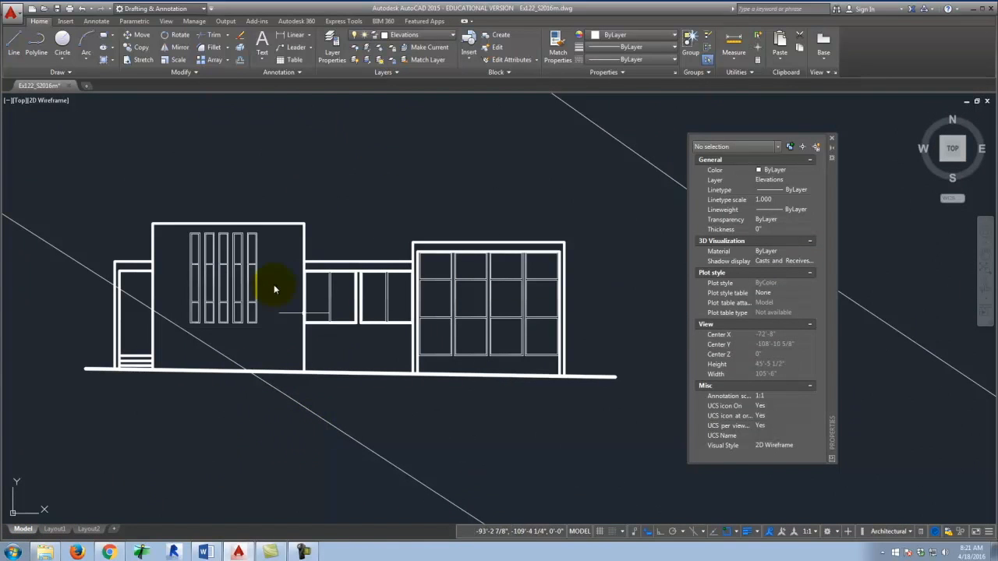
{"action": "scroll", "coordinate": [453, 315], "scroll_direction": "down", "scroll_amount": 8}
{"action": "scroll", "coordinate": [477, 260], "scroll_direction": "up", "scroll_amount": 6}
{"action": "scroll", "coordinate": [457, 292], "scroll_direction": "up", "scroll_amount": 4}
{"action": "scroll", "coordinate": [447, 334], "scroll_direction": "down", "scroll_amount": 10}
{"action": "scroll", "coordinate": [390, 319], "scroll_direction": "up", "scroll_amount": 9}
{"action": "scroll", "coordinate": [613, 245], "scroll_direction": "down", "scroll_amount": 10}
{"action": "scroll", "coordinate": [452, 408], "scroll_direction": "down", "scroll_amount": 7}
{"action": "scroll", "coordinate": [484, 351], "scroll_direction": "up", "scroll_amount": 7}
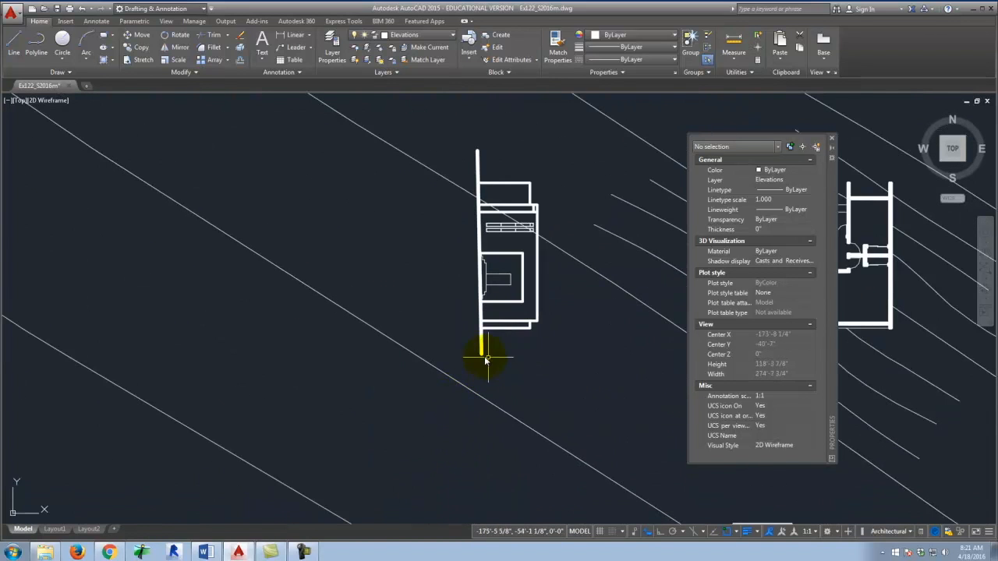
{"action": "scroll", "coordinate": [367, 352], "scroll_direction": "down", "scroll_amount": 8}
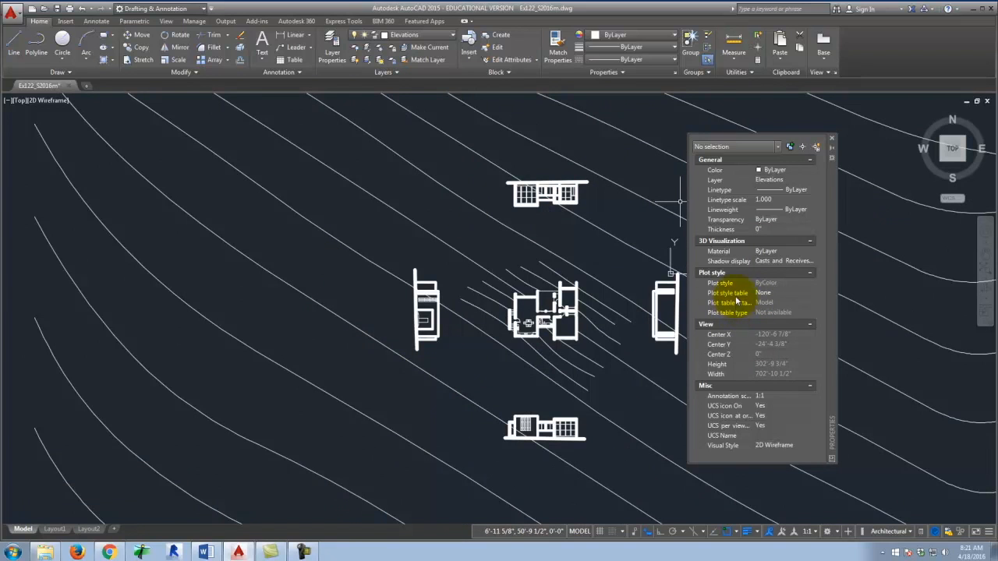
{"action": "left_click", "coordinate": [546, 194]}
{"action": "key", "text": "Escape"}
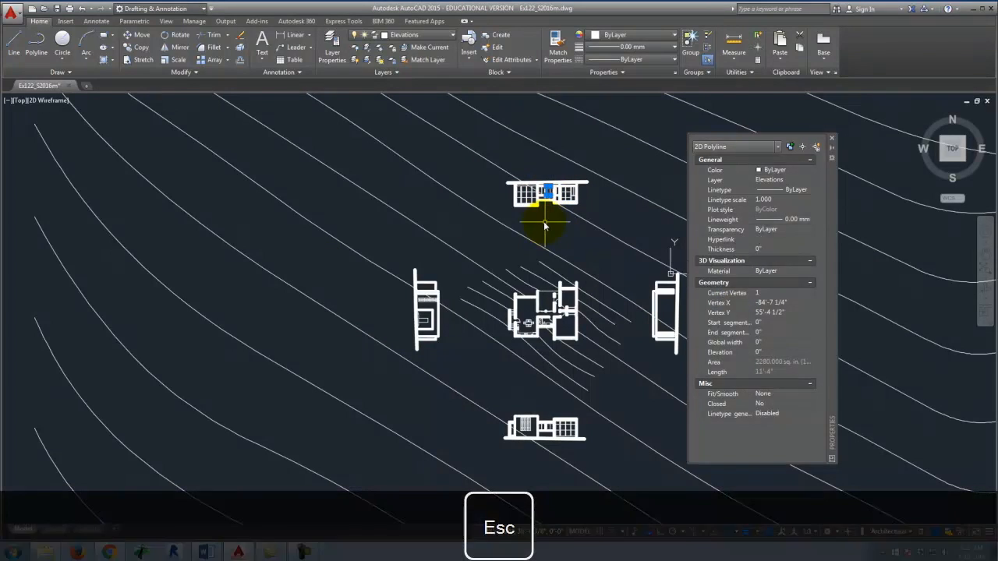
{"action": "left_click", "coordinate": [55, 530]}
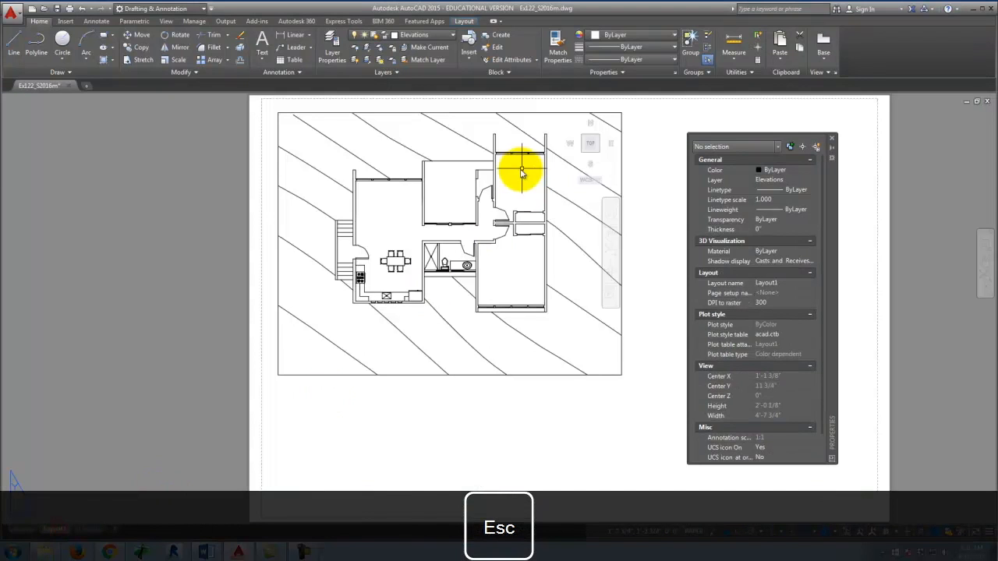
- Move the Properties palette aside and copy the floor plan viewport about 2'-0" to the right of the original
{"action": "left_click_drag", "start_coordinate": [831, 189], "coordinate": [918, 201]}
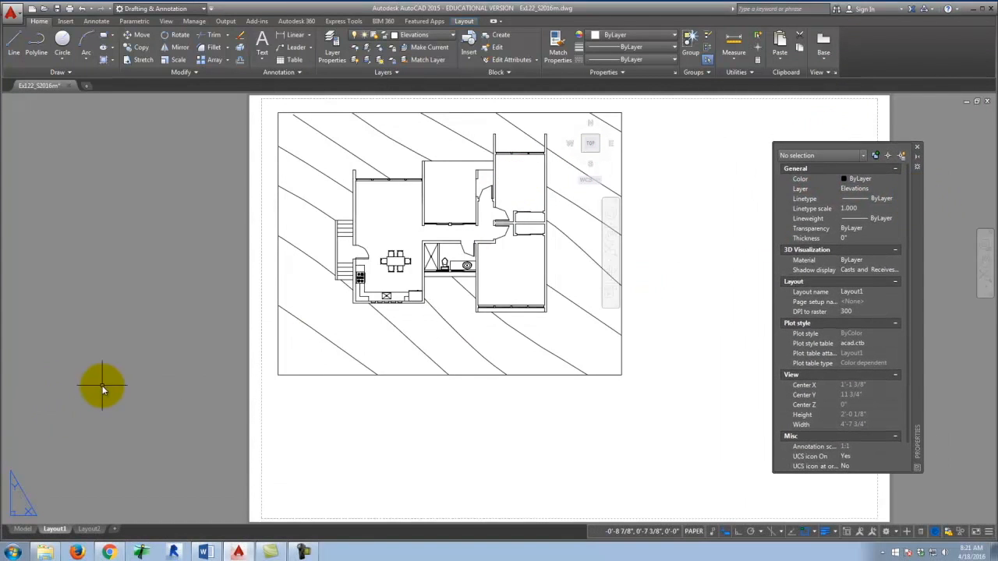
{"action": "scroll", "coordinate": [100, 389], "scroll_direction": "down", "scroll_amount": 2}
{"action": "scroll", "coordinate": [398, 308], "scroll_direction": "up", "scroll_amount": 2}
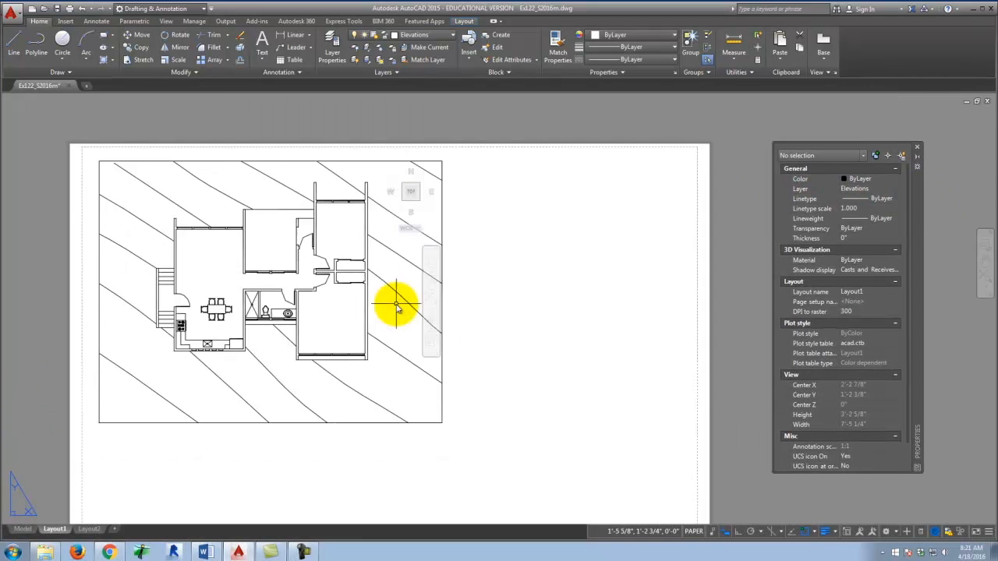
{"action": "left_click", "coordinate": [450, 211]}
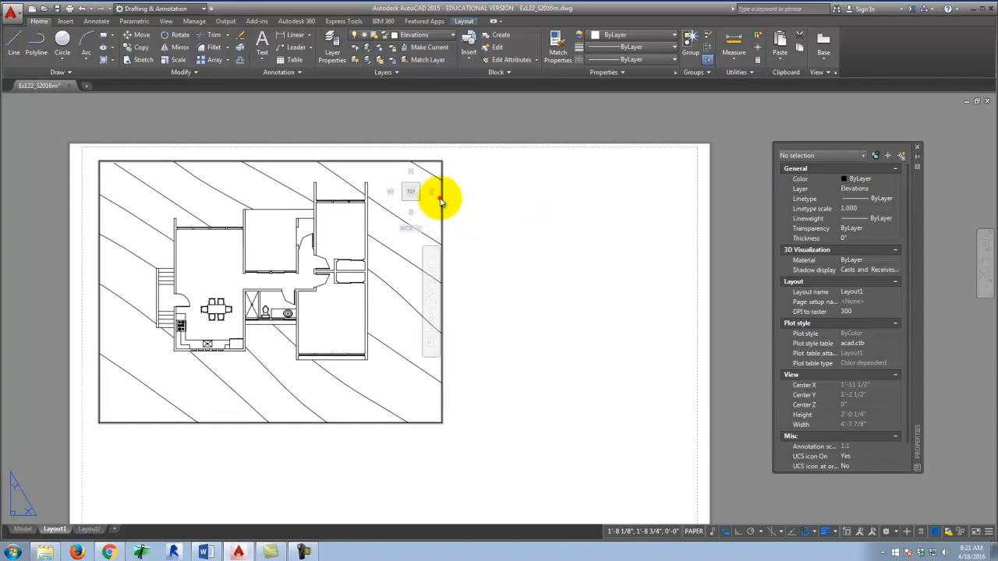
{"action": "left_click", "coordinate": [441, 201]}
{"action": "type", "text": "c"}
{"action": "key", "text": "Return"}
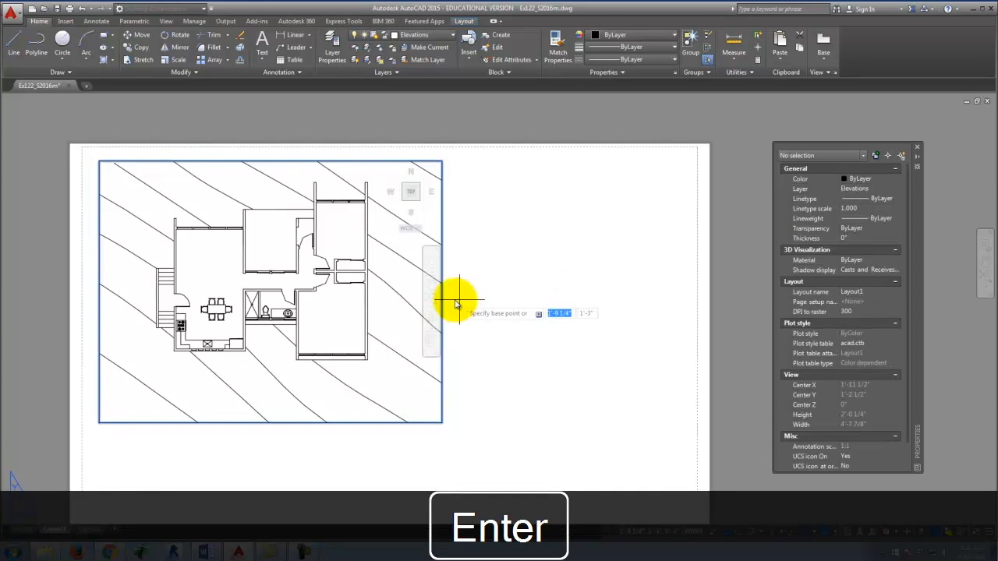
{"action": "scroll", "coordinate": [215, 287], "scroll_direction": "down", "scroll_amount": 4}
{"action": "left_click", "coordinate": [214, 383]}
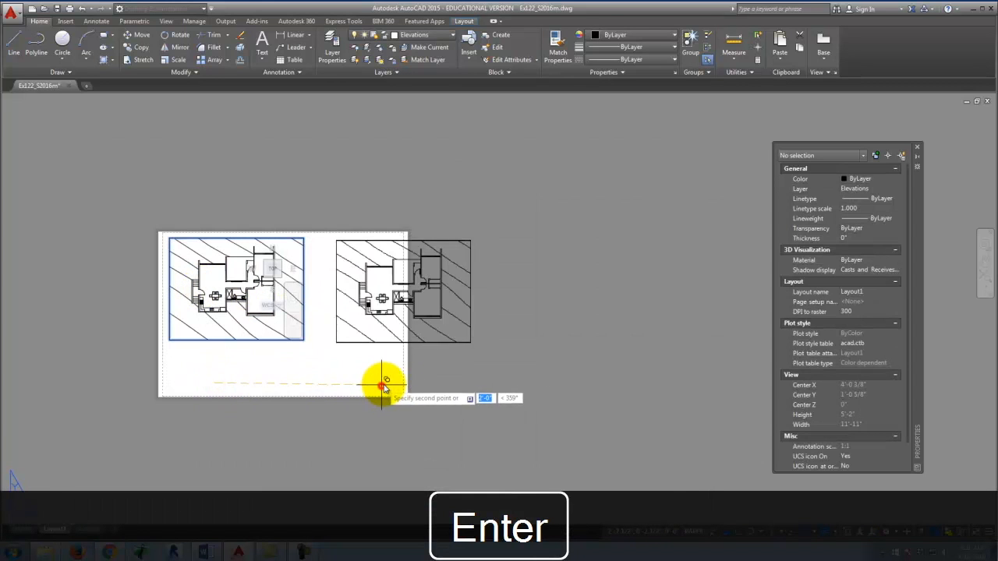
{"action": "left_click", "coordinate": [383, 386]}
{"action": "key", "text": "Escape"}
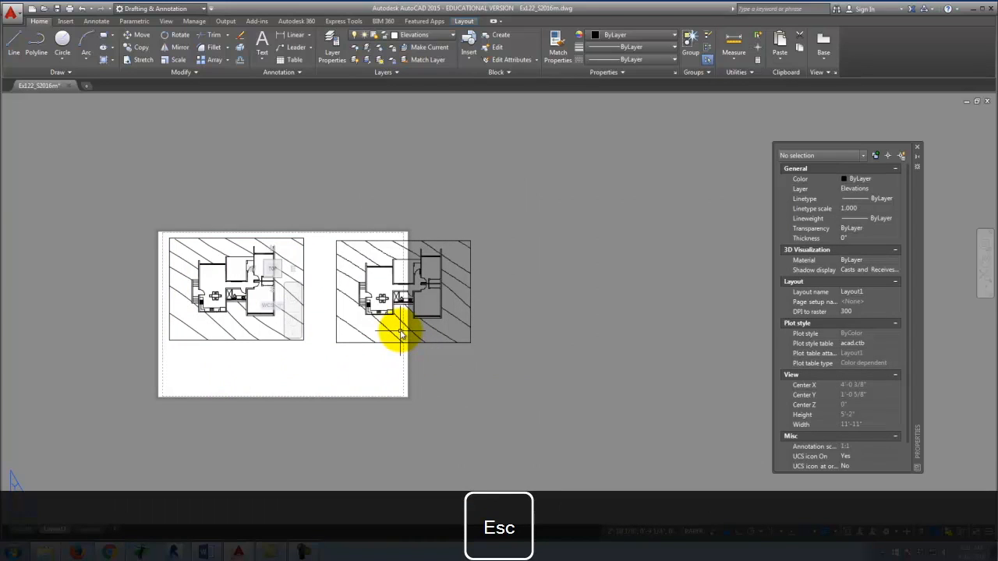
- Pan the copied viewport's view from the floor plan to the elevation drawn below it, and return to paper space
{"action": "double_click", "coordinate": [401, 334]}
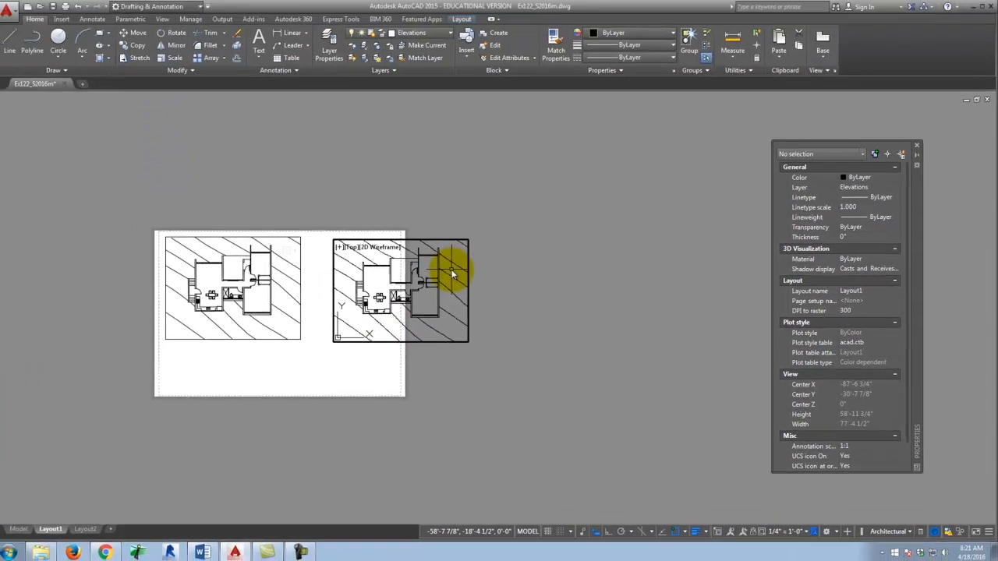
{"action": "key", "text": "p"}
{"action": "key", "text": "Return"}
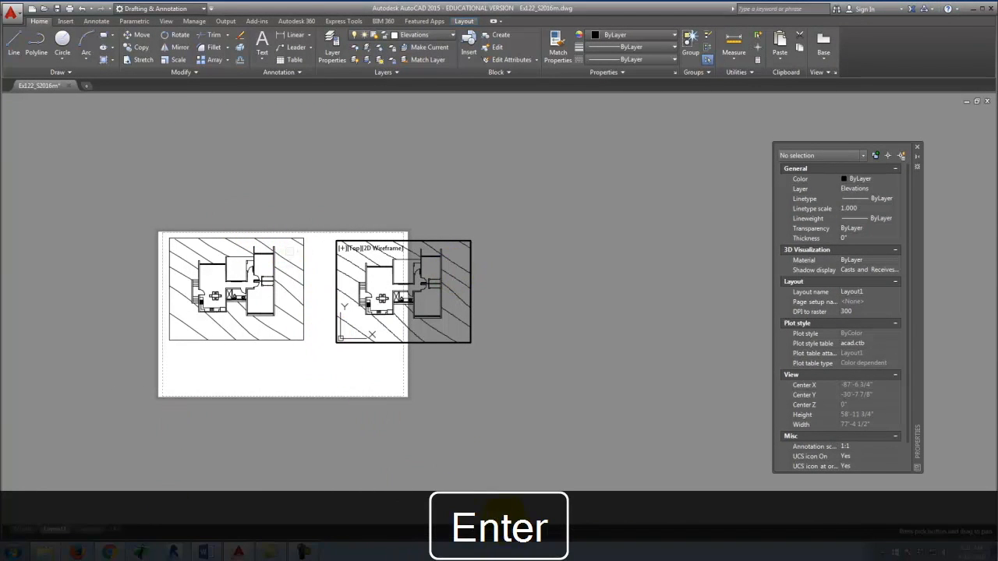
{"action": "left_click_drag", "start_coordinate": [428, 289], "coordinate": [423, 167]}
{"action": "key", "text": "Escape"}
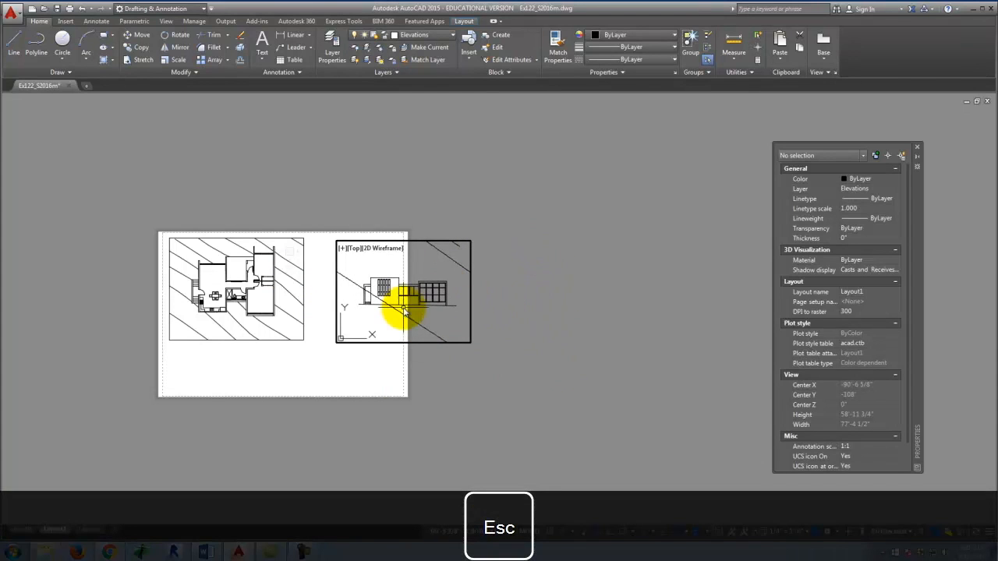
{"action": "left_click_drag", "start_coordinate": [906, 361], "coordinate": [907, 405]}
{"action": "double_click", "coordinate": [550, 349]}
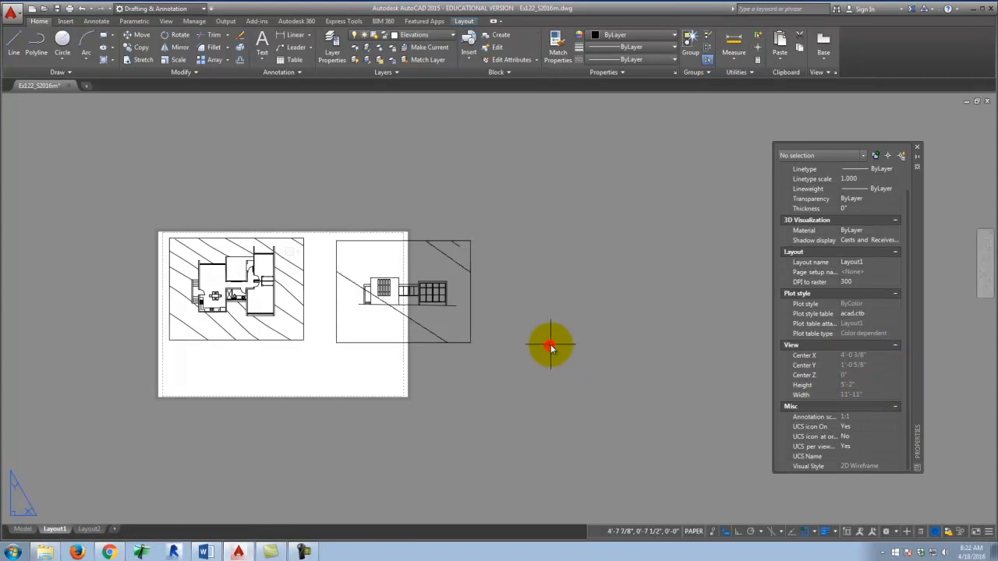
- Trim the copied viewport's frame closely around the elevation by moving two opposite corners inward, to about 1'-2 1/2" wide by 5 5/8" high
{"action": "left_click", "coordinate": [471, 300]}
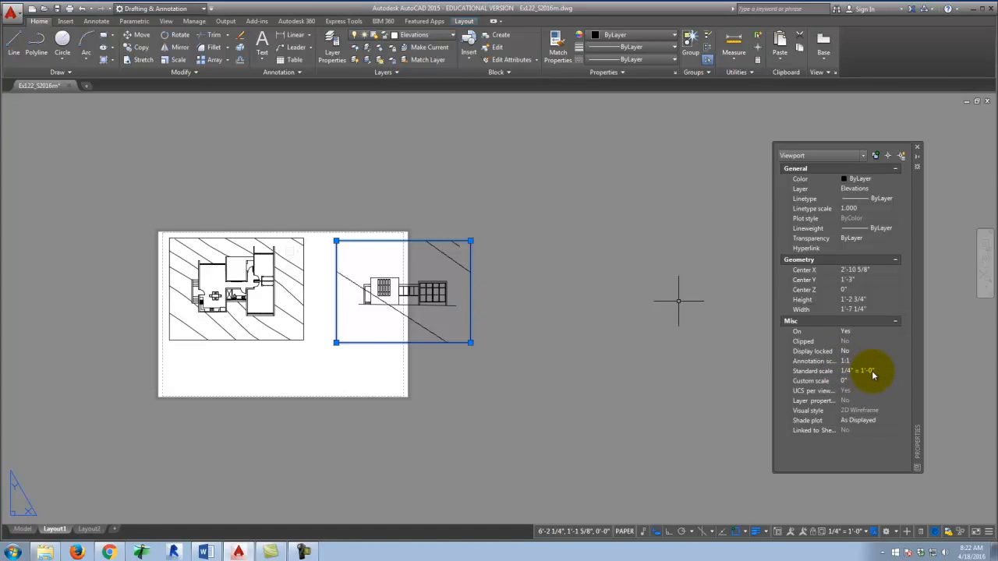
{"action": "left_click", "coordinate": [471, 342]}
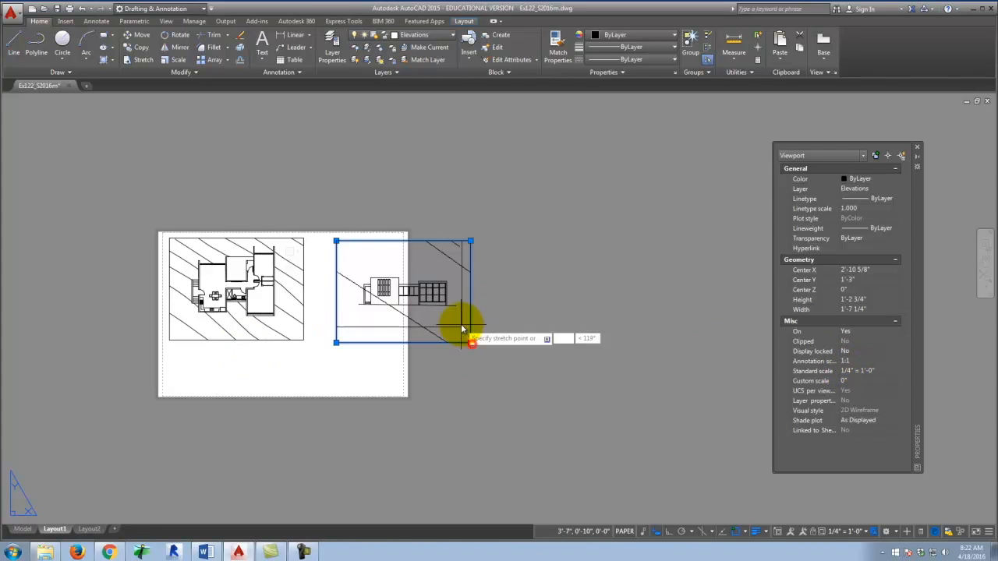
{"action": "scroll", "coordinate": [463, 330], "scroll_direction": "up", "scroll_amount": 5}
{"action": "left_click", "coordinate": [412, 278]}
{"action": "scroll", "coordinate": [546, 367], "scroll_direction": "down", "scroll_amount": 1}
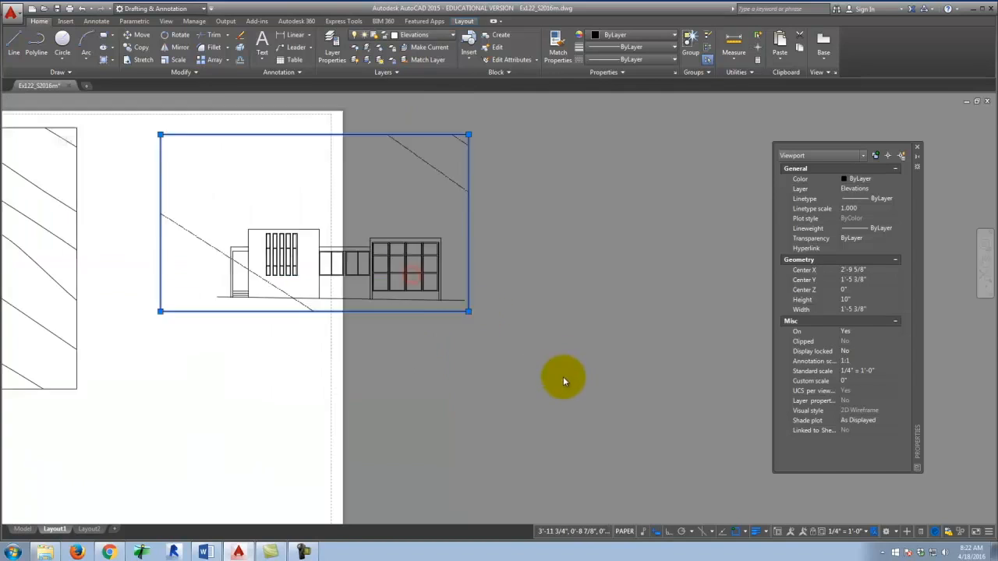
{"action": "scroll", "coordinate": [562, 380], "scroll_direction": "down", "scroll_amount": 2}
{"action": "left_click", "coordinate": [311, 223]}
{"action": "scroll", "coordinate": [347, 265], "scroll_direction": "up", "scroll_amount": 5}
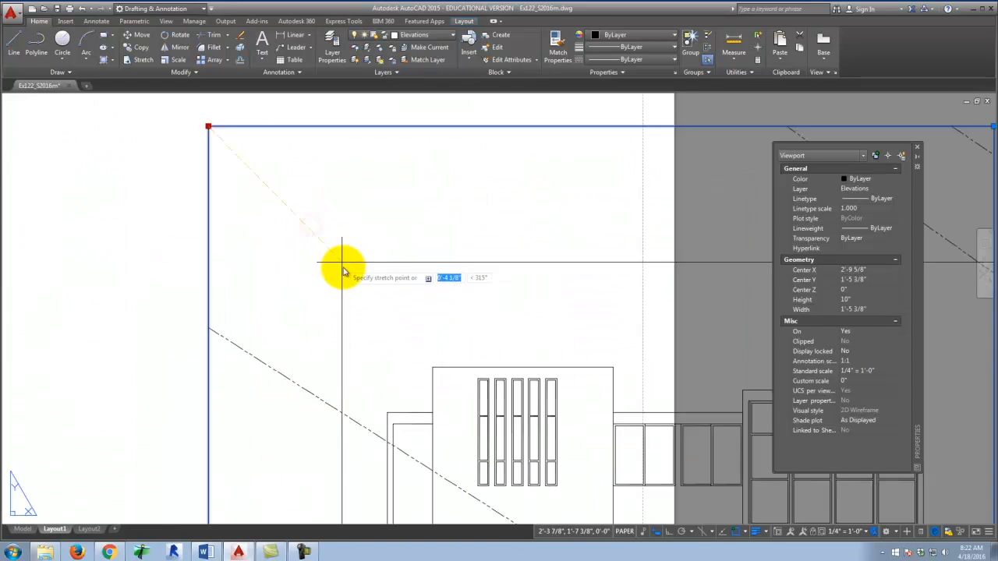
{"action": "left_click", "coordinate": [334, 323]}
{"action": "scroll", "coordinate": [375, 325], "scroll_direction": "down", "scroll_amount": 4}
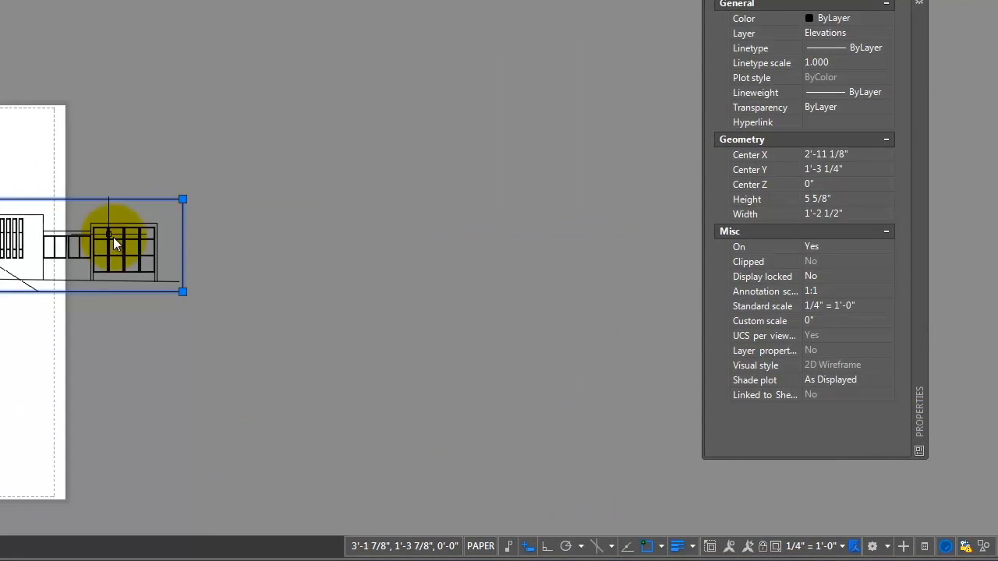
- Move the trimmed elevation viewport fully onto the sheet, near its upper-right corner beside the floor plan
{"action": "key", "text": "m"}
{"action": "key", "text": "Return"}
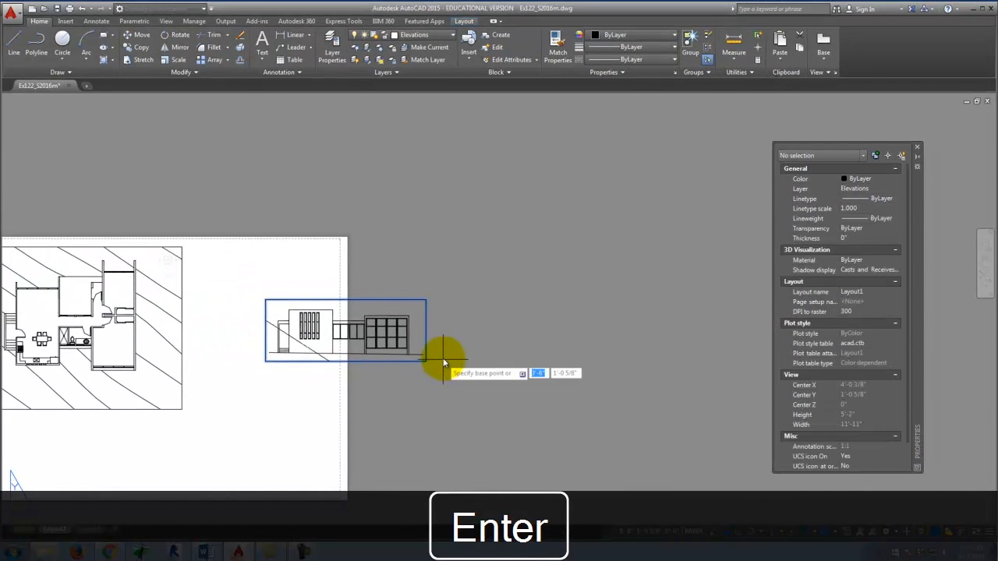
{"action": "left_click", "coordinate": [444, 359]}
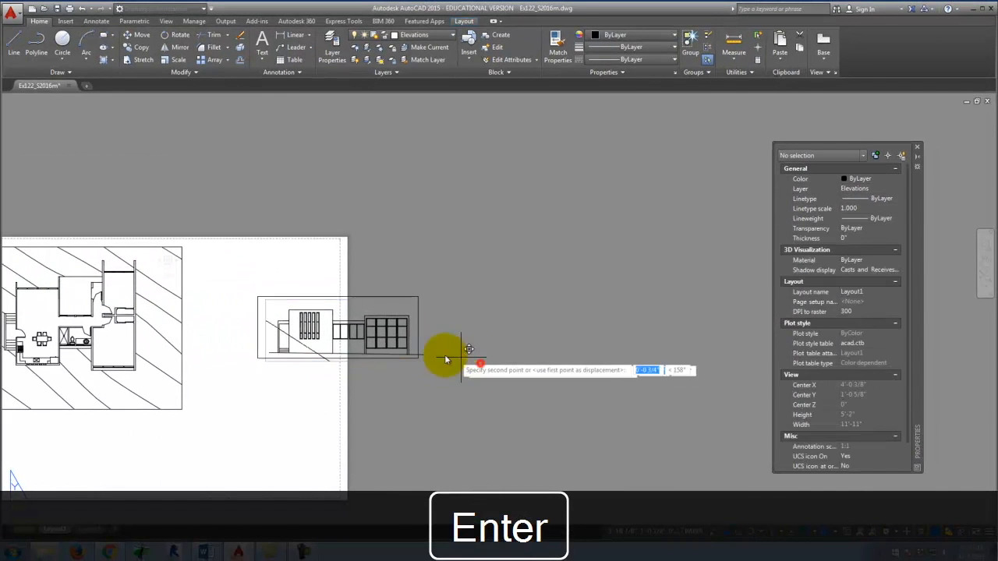
{"action": "left_click", "coordinate": [393, 326]}
{"action": "scroll", "coordinate": [474, 359], "scroll_direction": "down", "scroll_amount": 2}
{"action": "scroll", "coordinate": [312, 327], "scroll_direction": "up", "scroll_amount": 2}
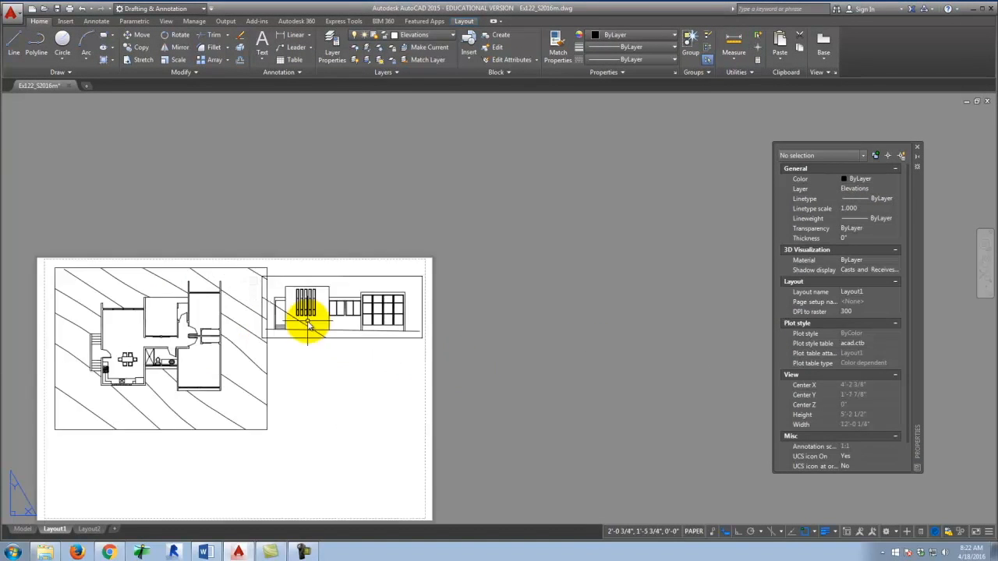
- Pull in the floor plan viewport's upper-right corner to clear the elevation viewport, making it about 1'-5 3/4" wide by 1'-2 3/4" high
{"action": "scroll", "coordinate": [308, 325], "scroll_direction": "up", "scroll_amount": 4}
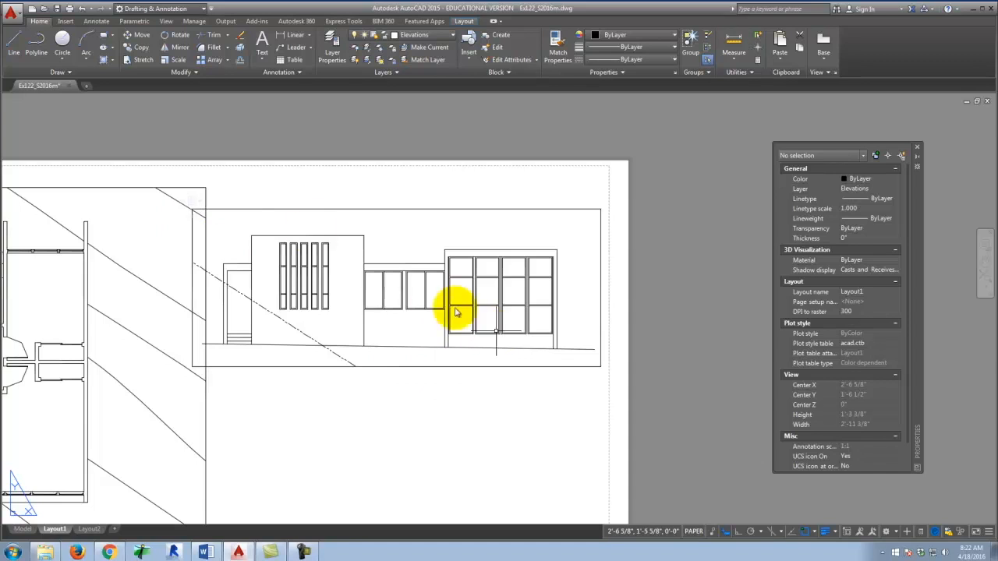
{"action": "left_click", "coordinate": [205, 188]}
{"action": "left_click", "coordinate": [204, 188]}
{"action": "left_click", "coordinate": [162, 194]}
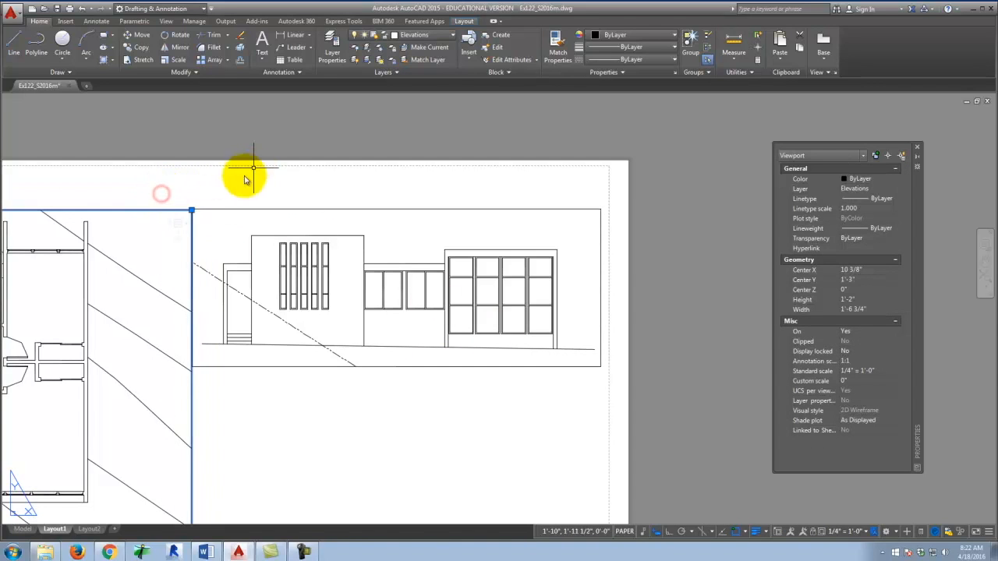
{"action": "left_click", "coordinate": [191, 211]}
{"action": "key", "text": "Escape"}
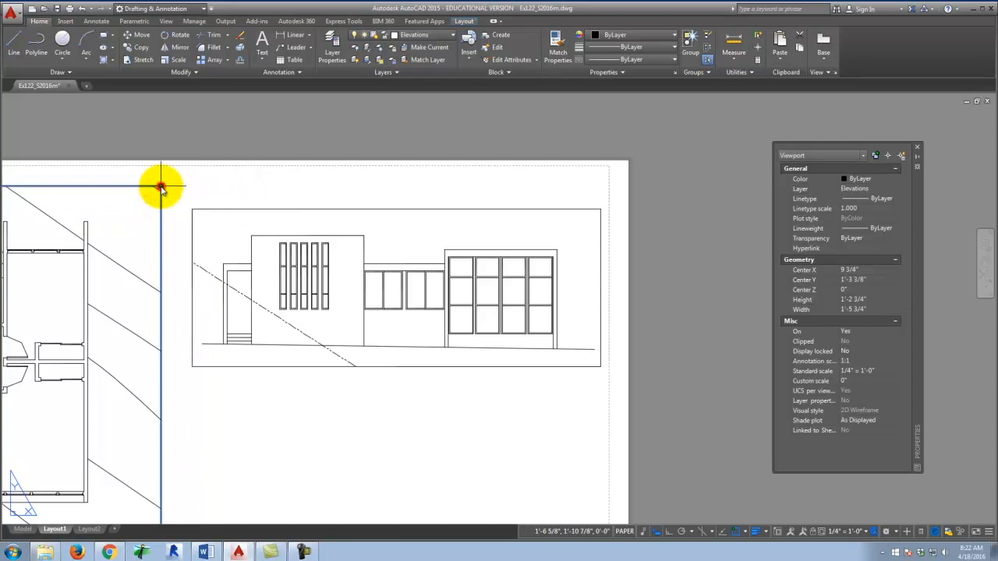
{"action": "scroll", "coordinate": [336, 217], "scroll_direction": "down", "scroll_amount": 2}
{"action": "key", "text": "Escape"}
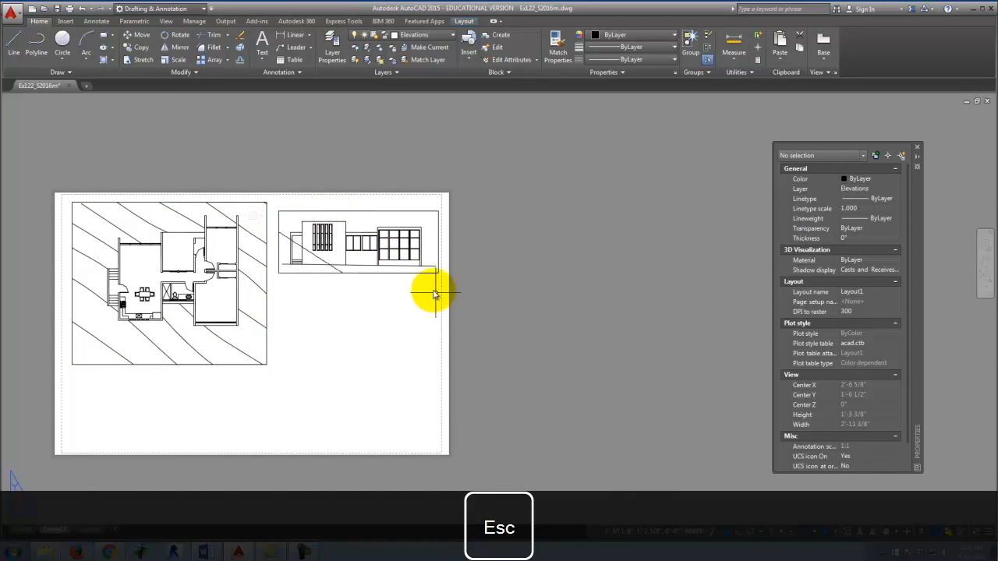
- Create a new rectangular viewport below the elevation viewport, about 11 1/2" wide by 7 1/4" high
{"action": "left_click", "coordinate": [362, 274]}
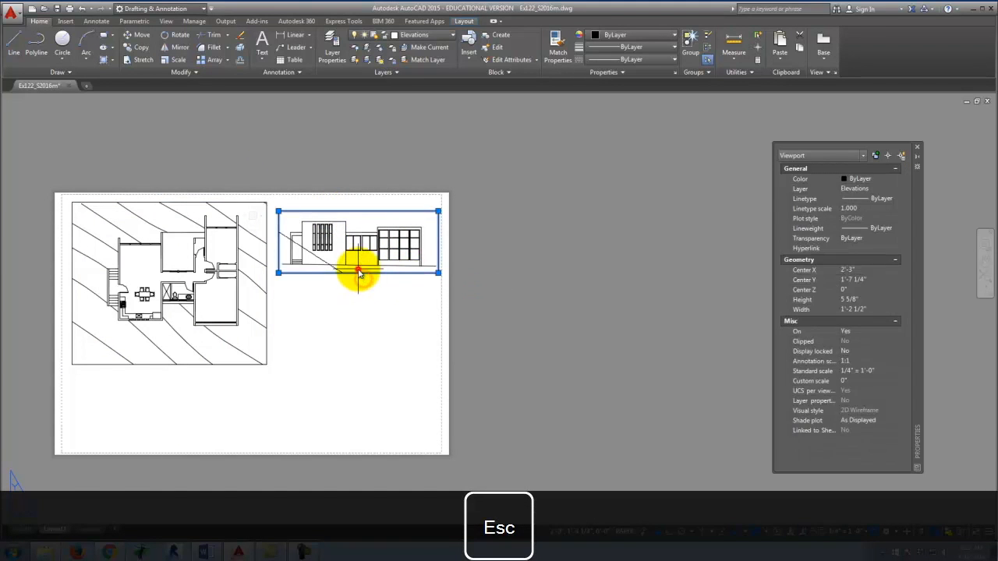
{"action": "key", "text": "Escape"}
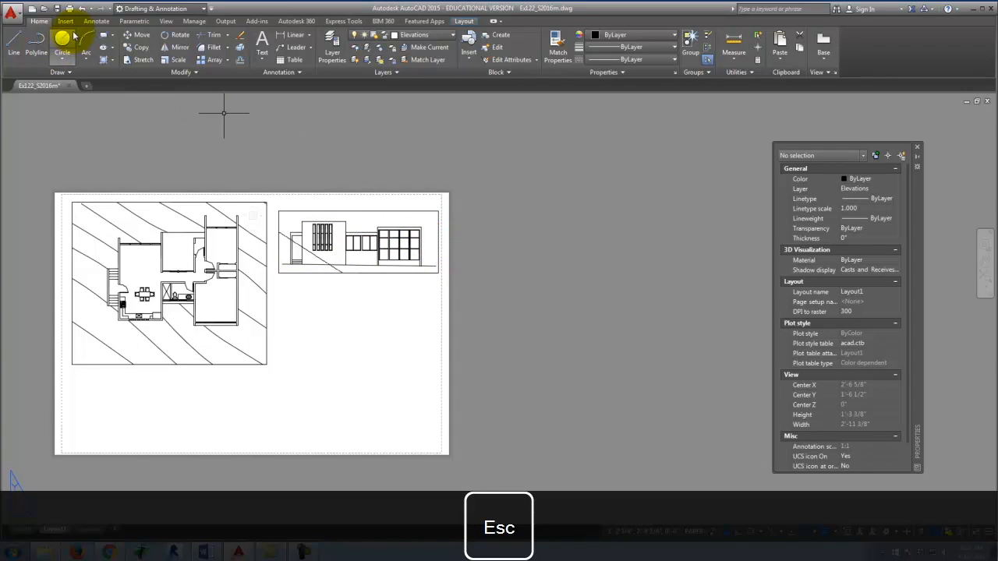
{"action": "left_click", "coordinate": [166, 21]}
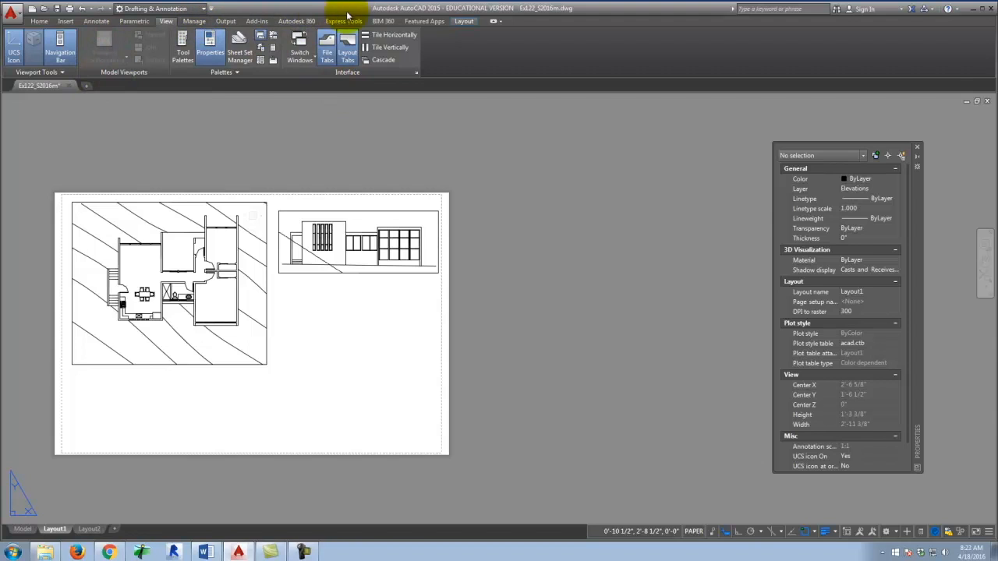
{"action": "left_click", "coordinate": [463, 20]}
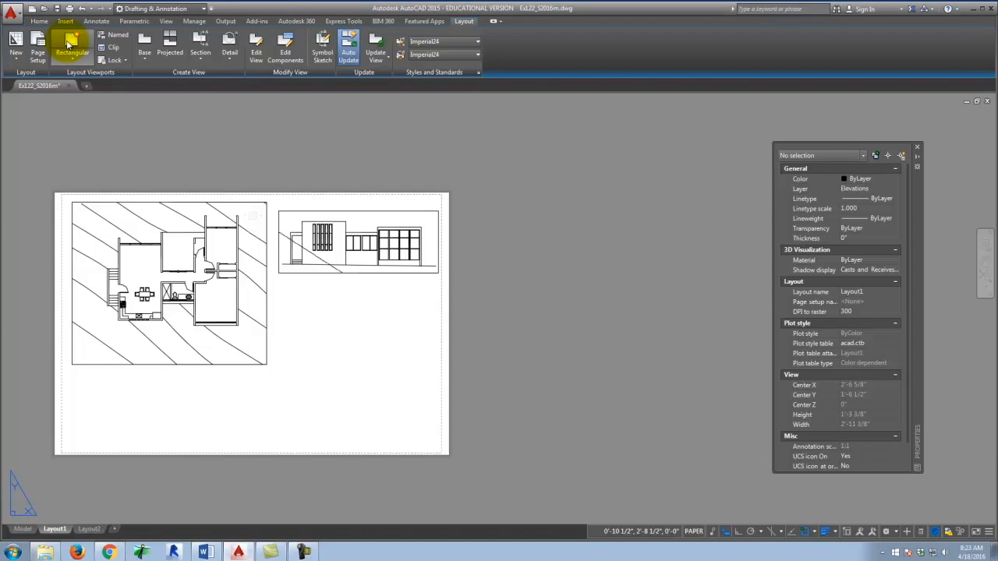
{"action": "left_click", "coordinate": [68, 44]}
{"action": "left_click", "coordinate": [292, 297]}
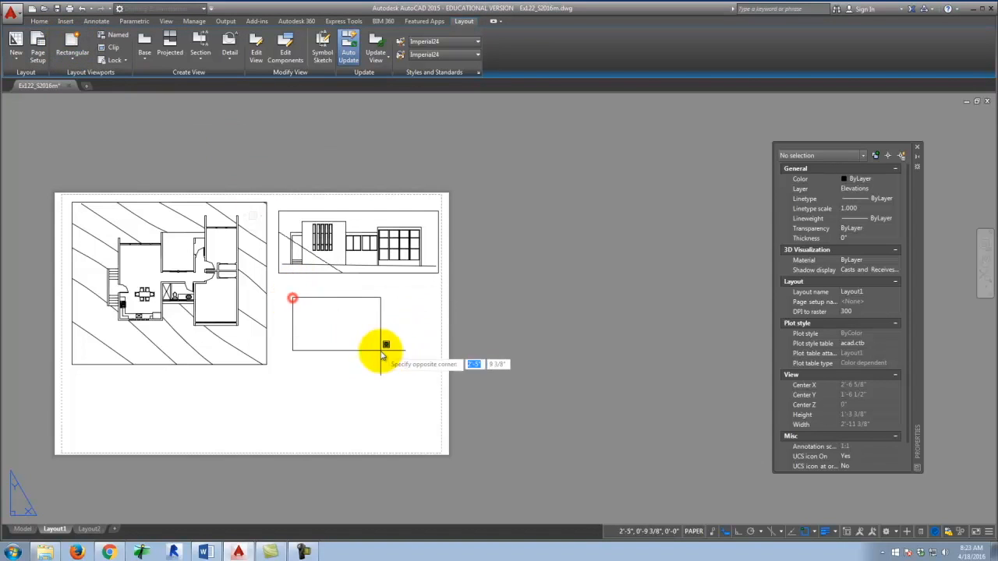
{"action": "left_click", "coordinate": [418, 378]}
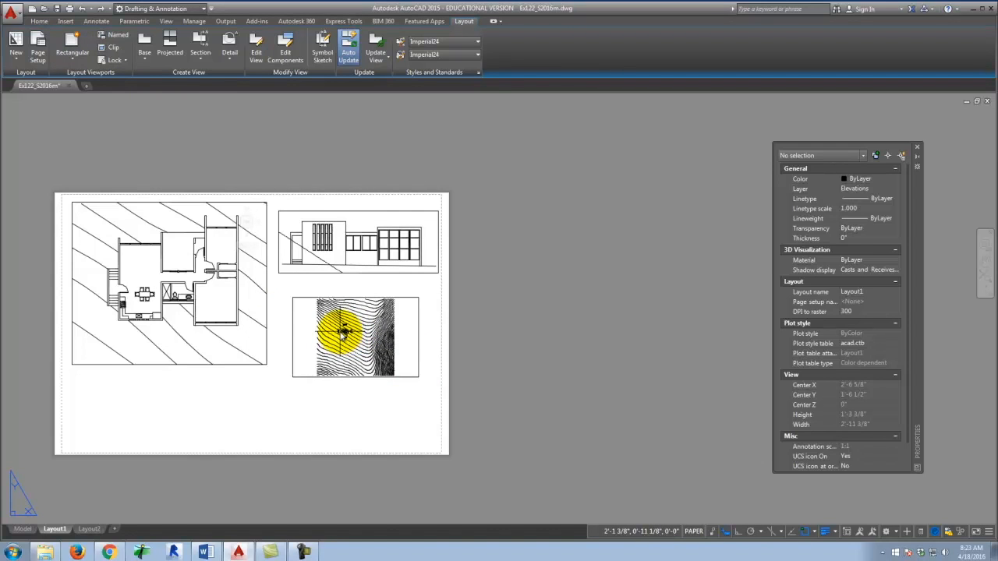
- Zoom the new viewport's view in on the side elevation drawn to the right of the floor plan, and return to paper space
{"action": "scroll", "coordinate": [344, 335], "scroll_direction": "up", "scroll_amount": 2}
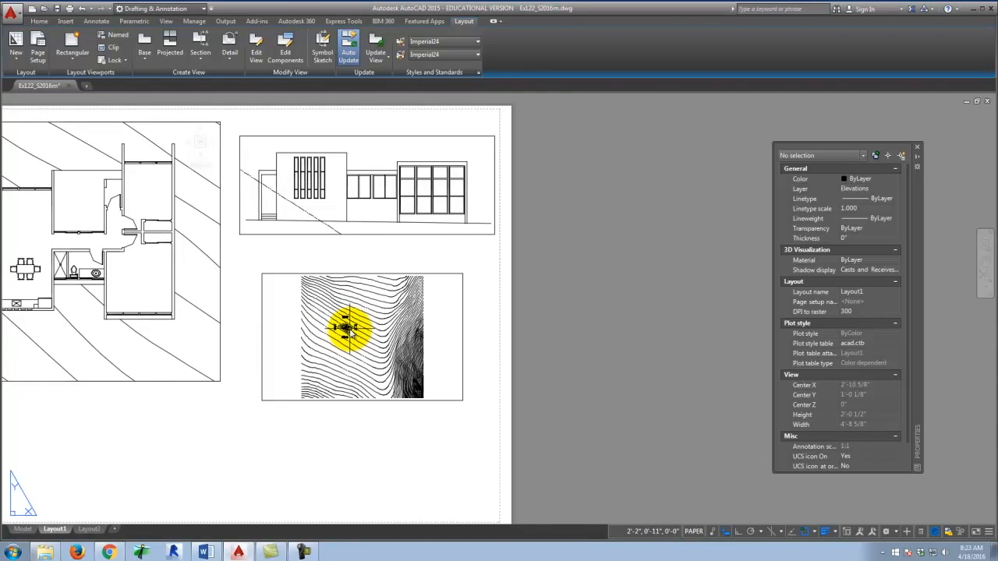
{"action": "double_click", "coordinate": [332, 341]}
{"action": "scroll", "coordinate": [343, 327], "scroll_direction": "down", "scroll_amount": 5}
{"action": "scroll", "coordinate": [397, 324], "scroll_direction": "up", "scroll_amount": 7}
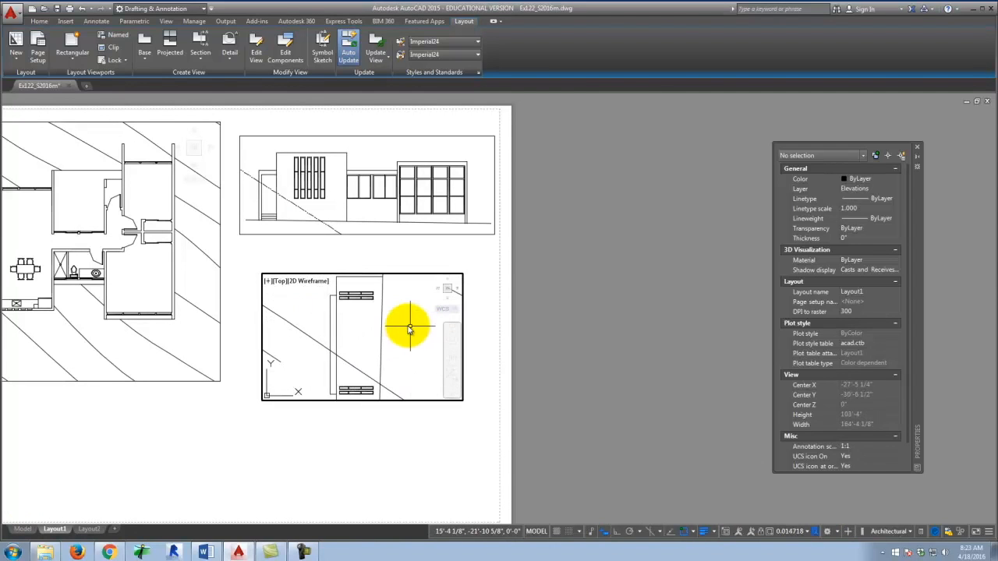
{"action": "double_click", "coordinate": [473, 322]}
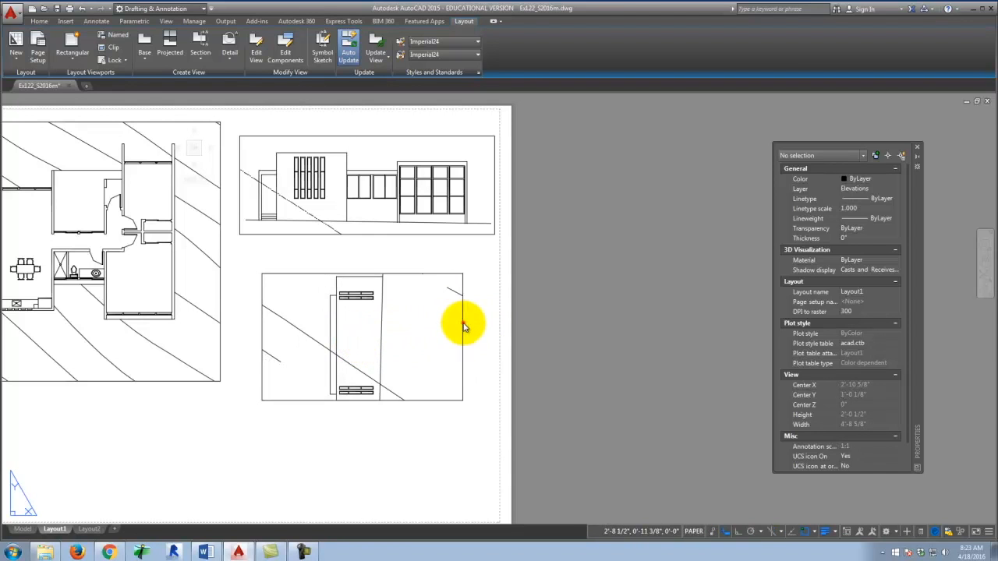
- Set the side elevation viewport's standard scale to 1/4" = 1'-0"
{"action": "left_click", "coordinate": [462, 324]}
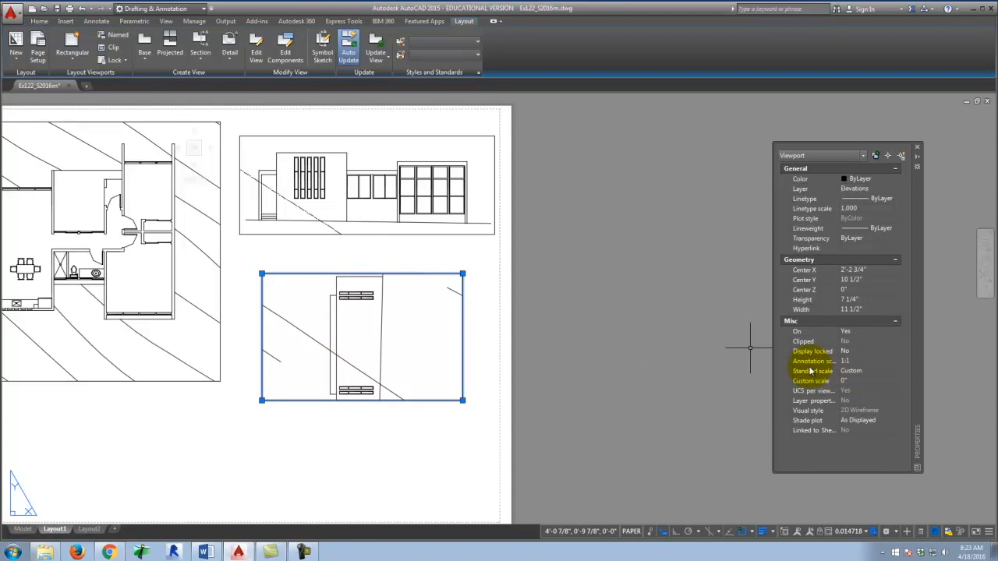
{"action": "left_click", "coordinate": [871, 372]}
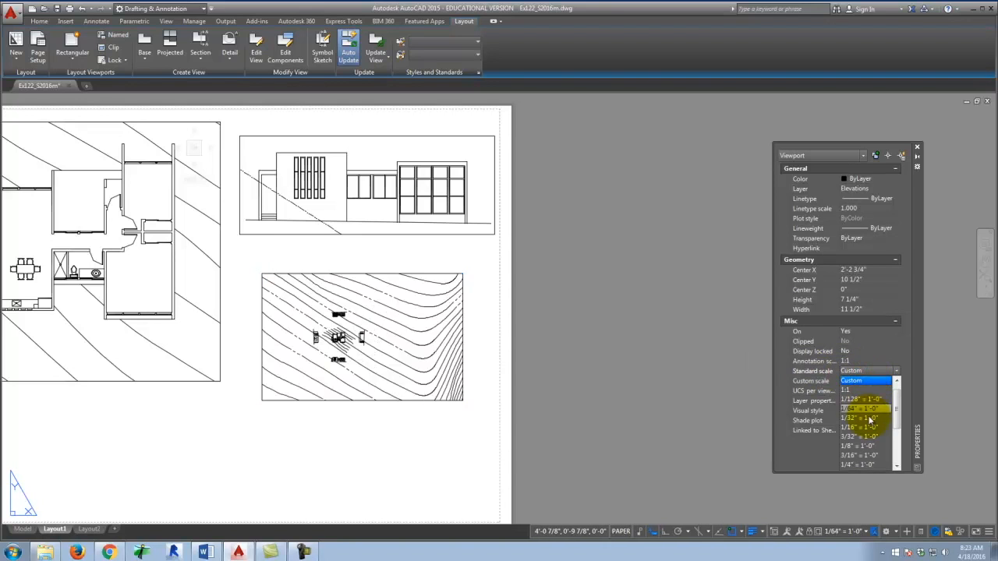
{"action": "left_click", "coordinate": [867, 465]}
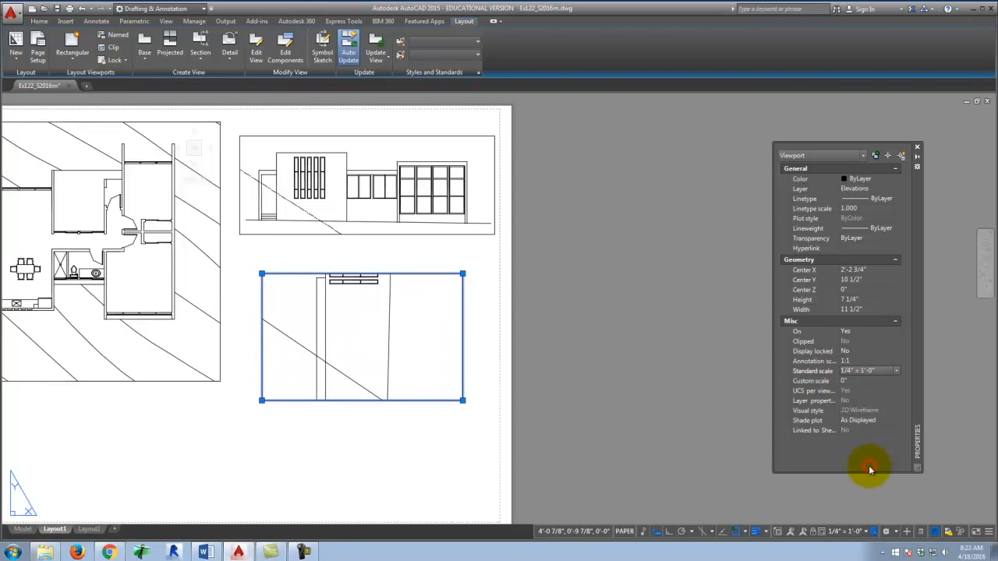
- Extend the side elevation viewport downward and upward around the whole elevation, to about 1'-0 3/8" high
{"action": "left_click", "coordinate": [462, 401]}
{"action": "left_click", "coordinate": [462, 463]}
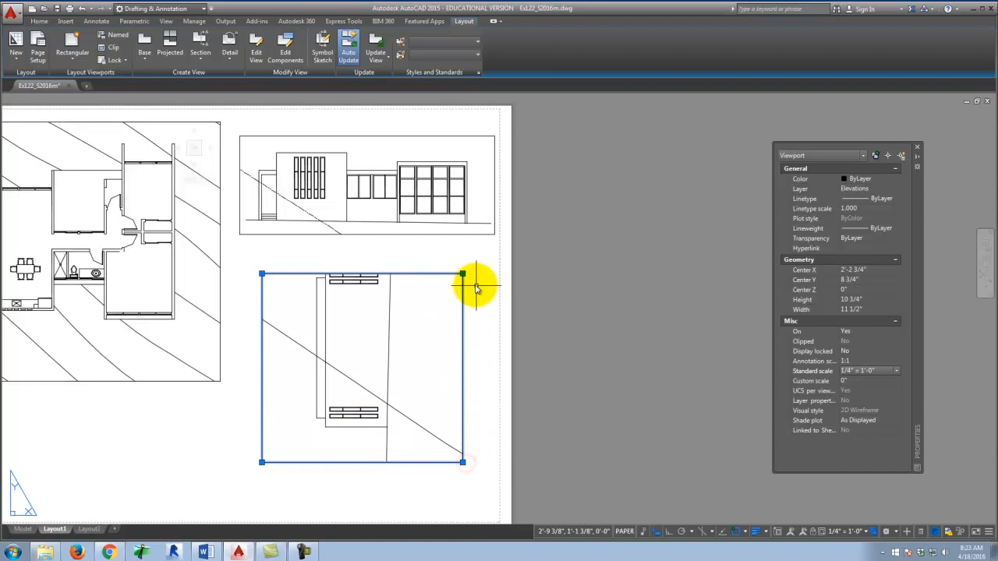
{"action": "left_click", "coordinate": [463, 274]}
{"action": "left_click", "coordinate": [463, 245]}
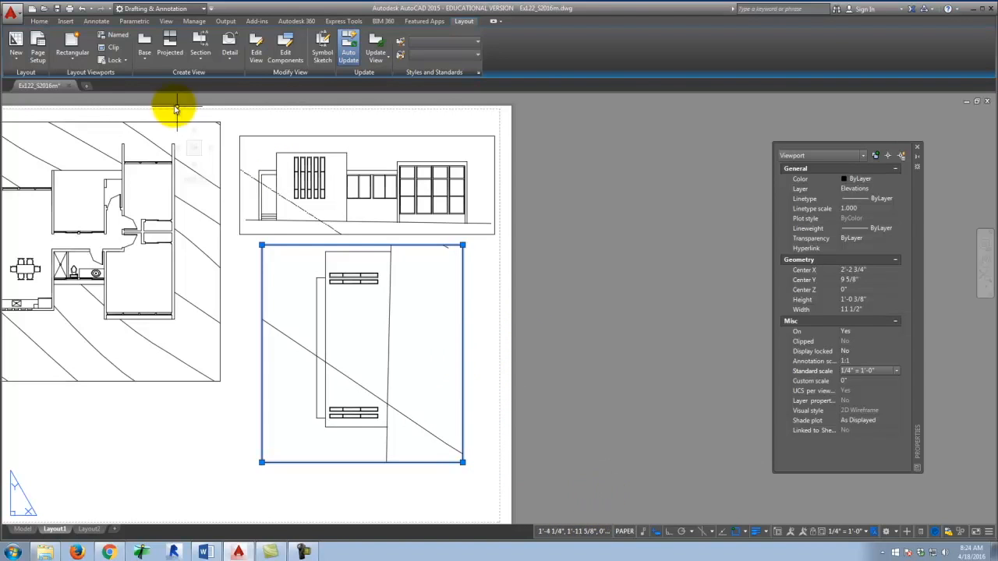
- Rotate the side elevation viewport 90 degrees clockwise about its lower-right corner, with Ortho constraining the angle
{"action": "left_click", "coordinate": [39, 21]}
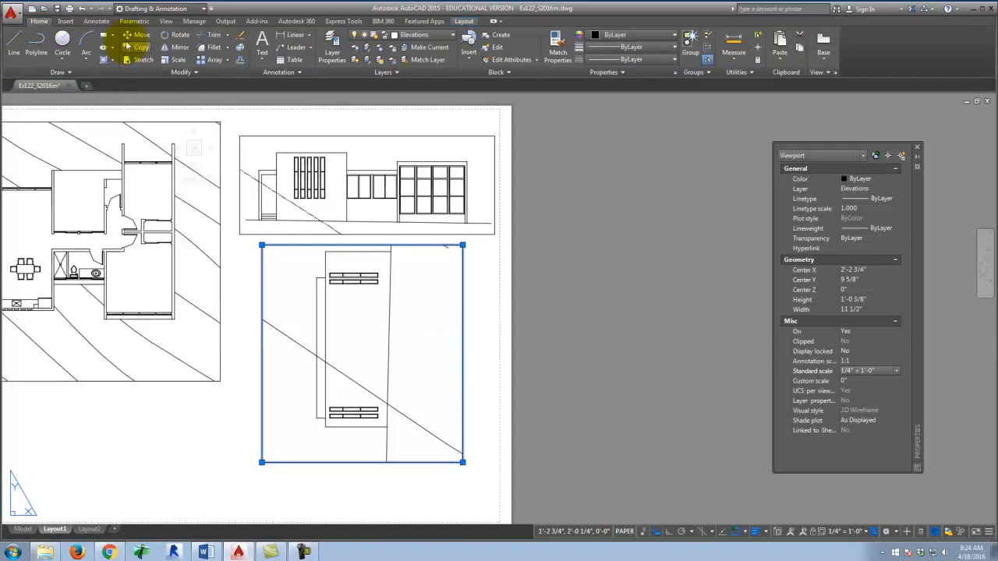
{"action": "left_click", "coordinate": [167, 36]}
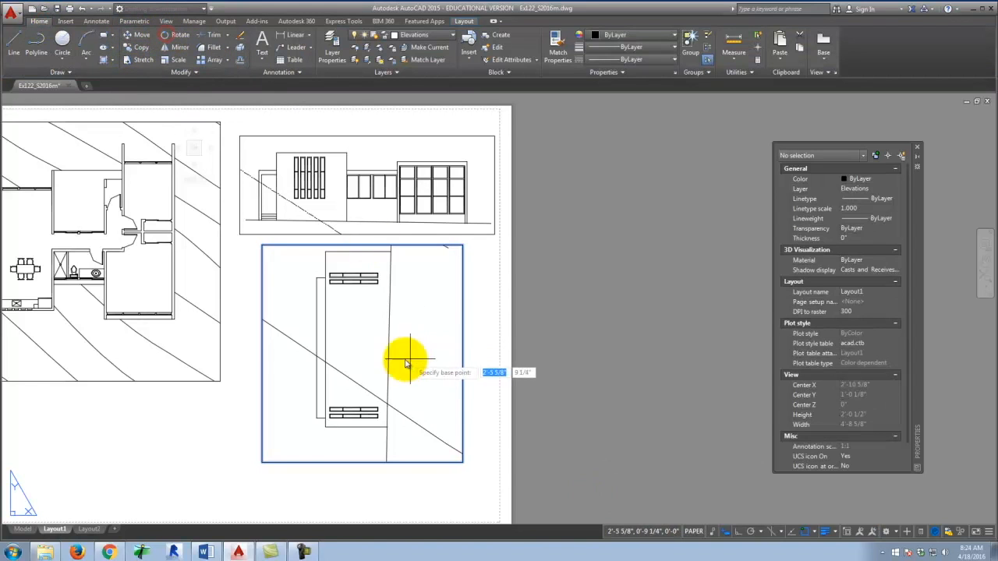
{"action": "left_click", "coordinate": [458, 462]}
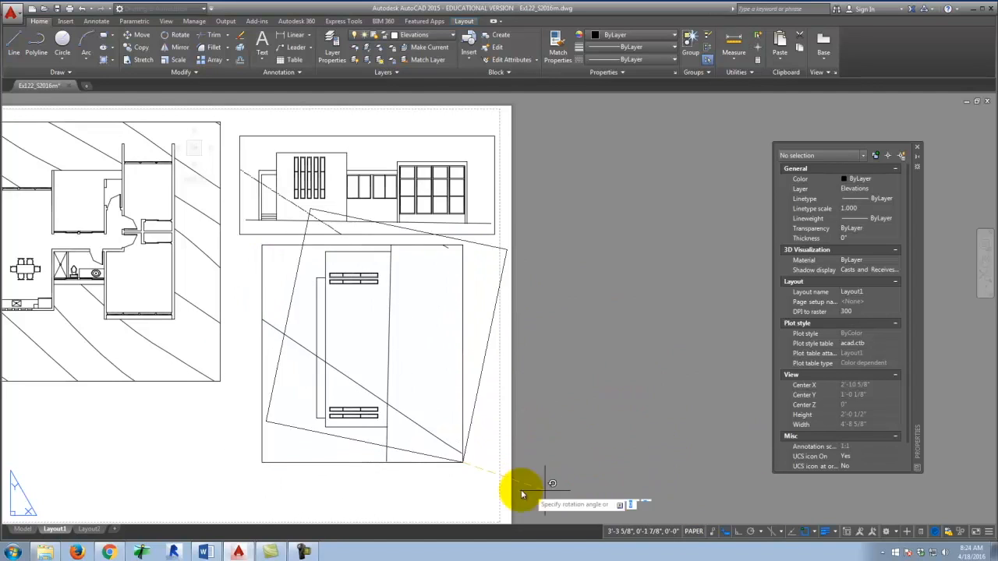
{"action": "left_click", "coordinate": [738, 532]}
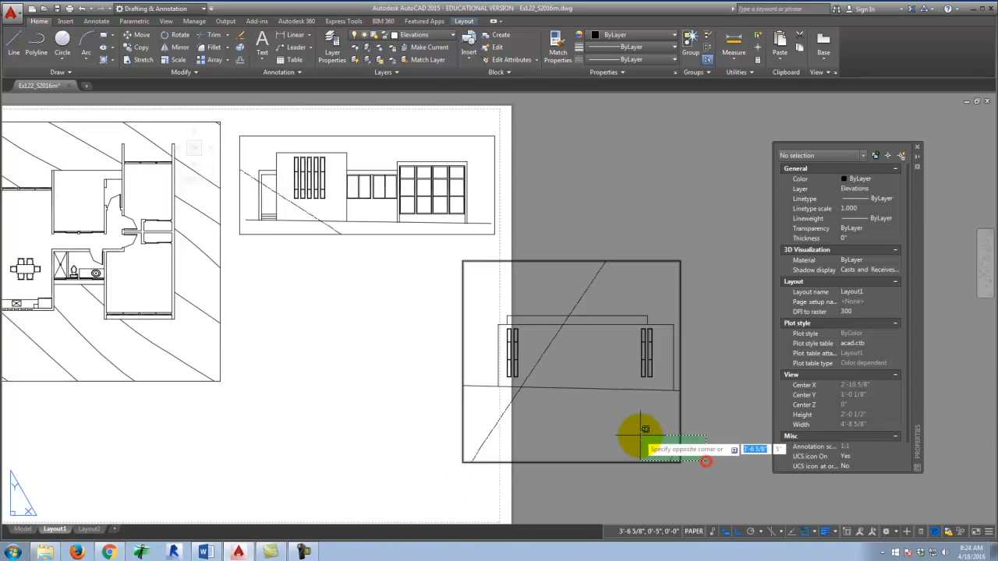
- Move the rotated side elevation viewport horizontally onto the sheet below the first elevation, and check the source elevations in model space
{"action": "left_click", "coordinate": [640, 434]}
{"action": "key", "text": "m"}
{"action": "key", "text": "Return"}
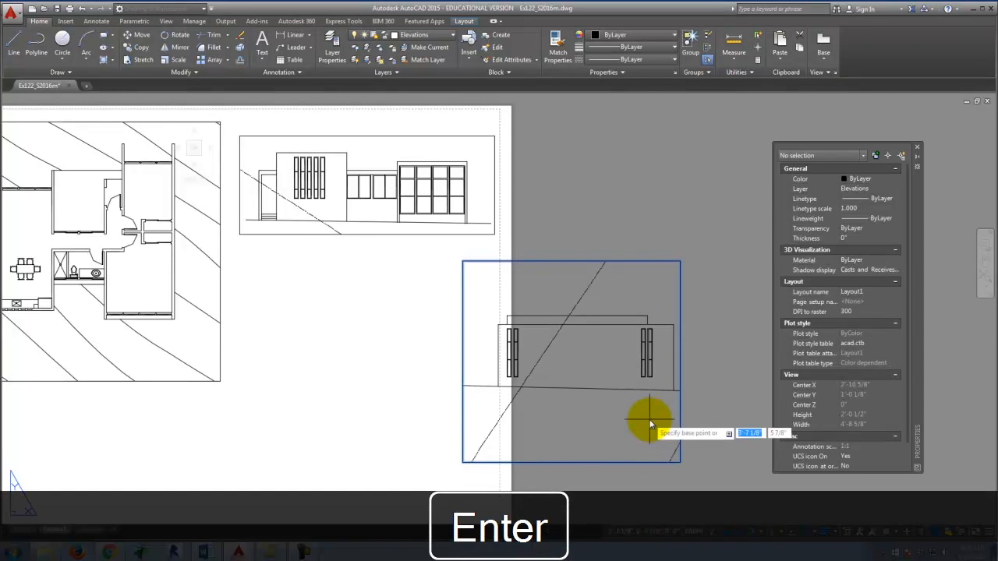
{"action": "left_click", "coordinate": [638, 418]}
{"action": "left_click", "coordinate": [425, 417]}
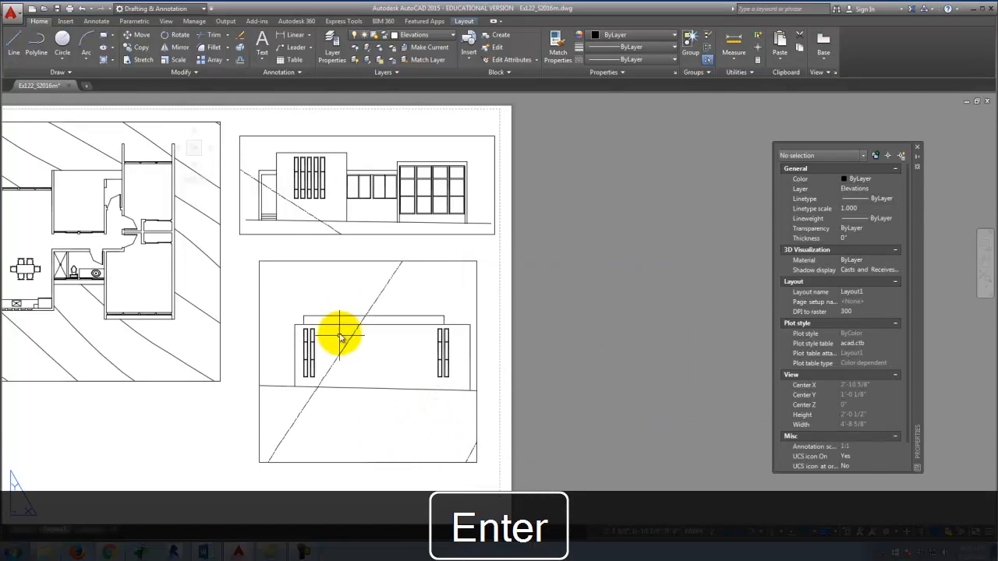
{"action": "left_click", "coordinate": [23, 529]}
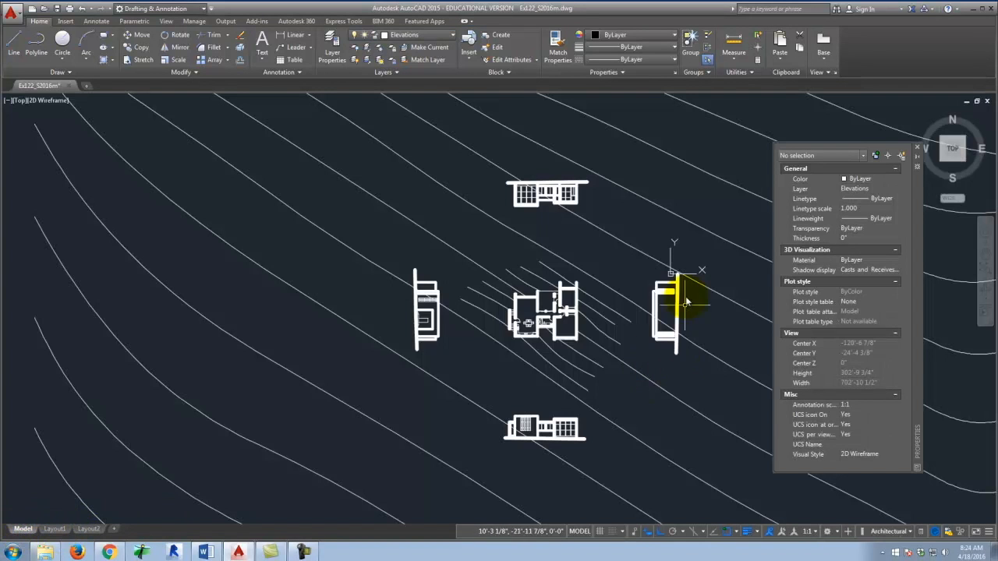
{"action": "left_click", "coordinate": [54, 529]}
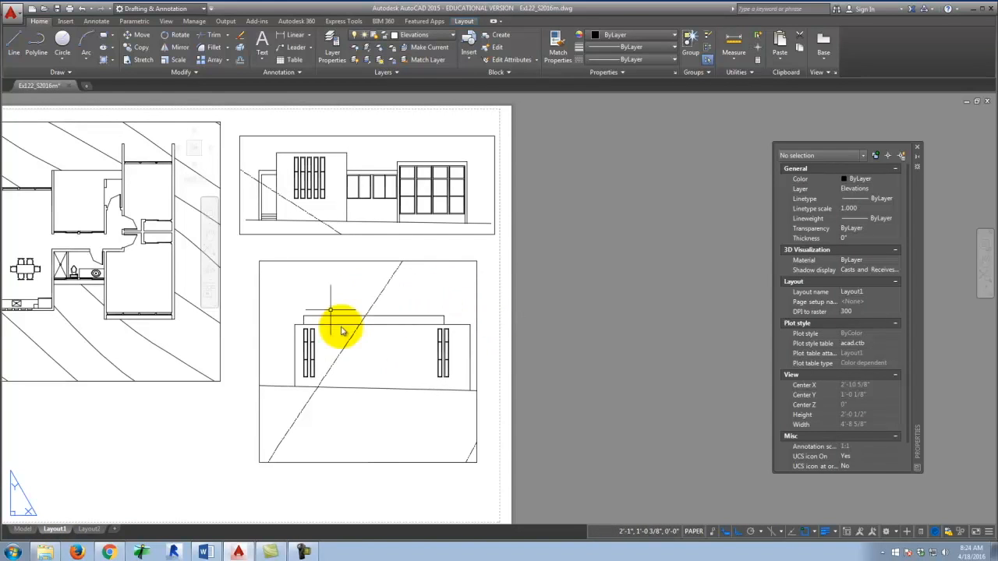
- Resize the side elevation viewport to about 1'-1 3/8" by 6 5/8", aligning its right edge with the viewport above and trimming empty space
{"action": "left_click", "coordinate": [477, 434]}
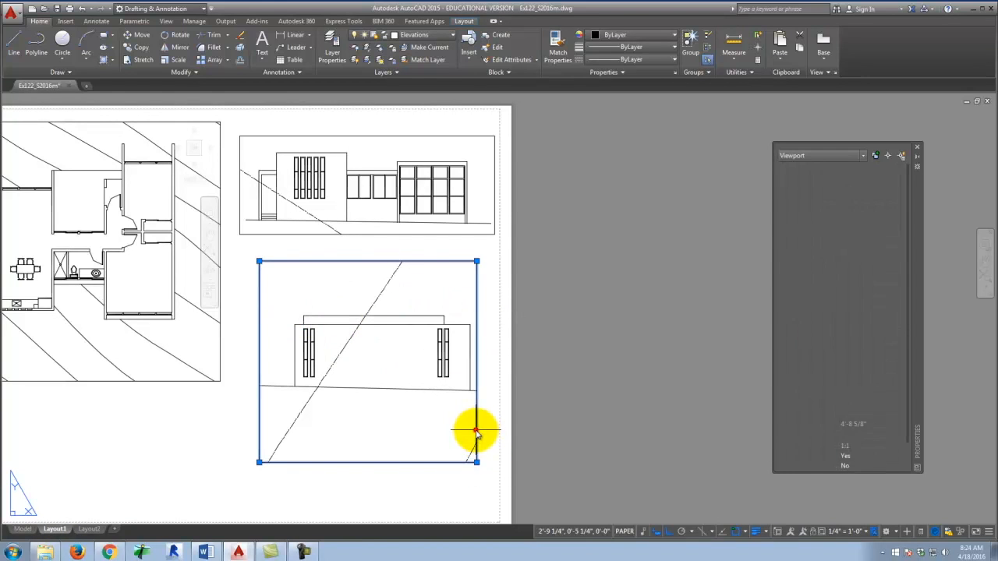
{"action": "left_click", "coordinate": [476, 462]}
{"action": "left_click", "coordinate": [494, 463]}
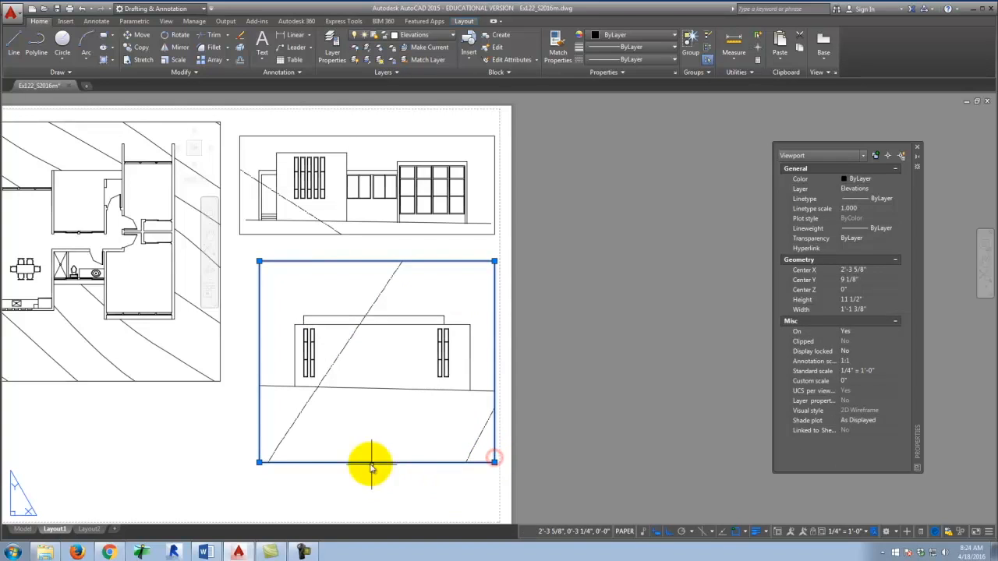
{"action": "left_click", "coordinate": [496, 463]}
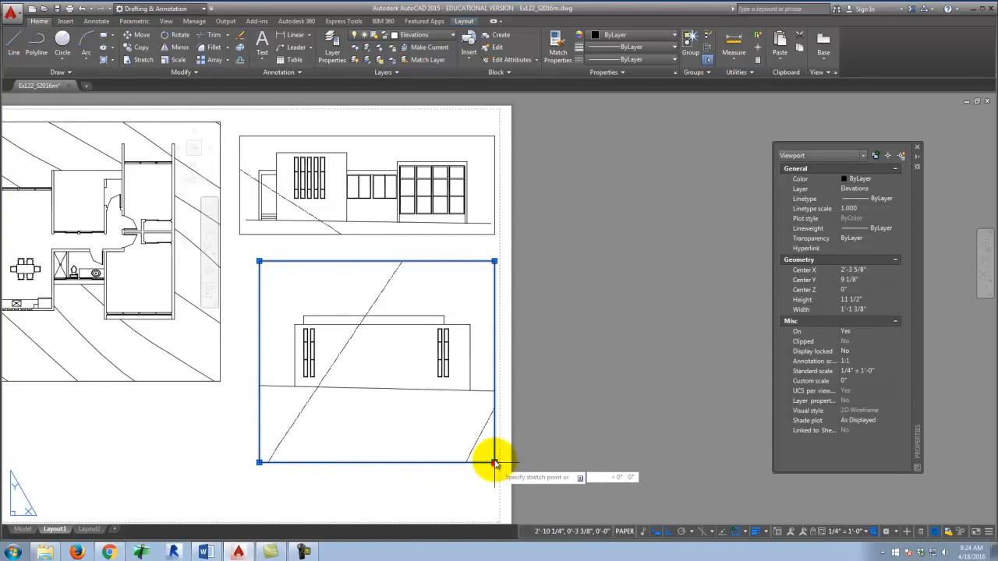
{"action": "left_click", "coordinate": [517, 412]}
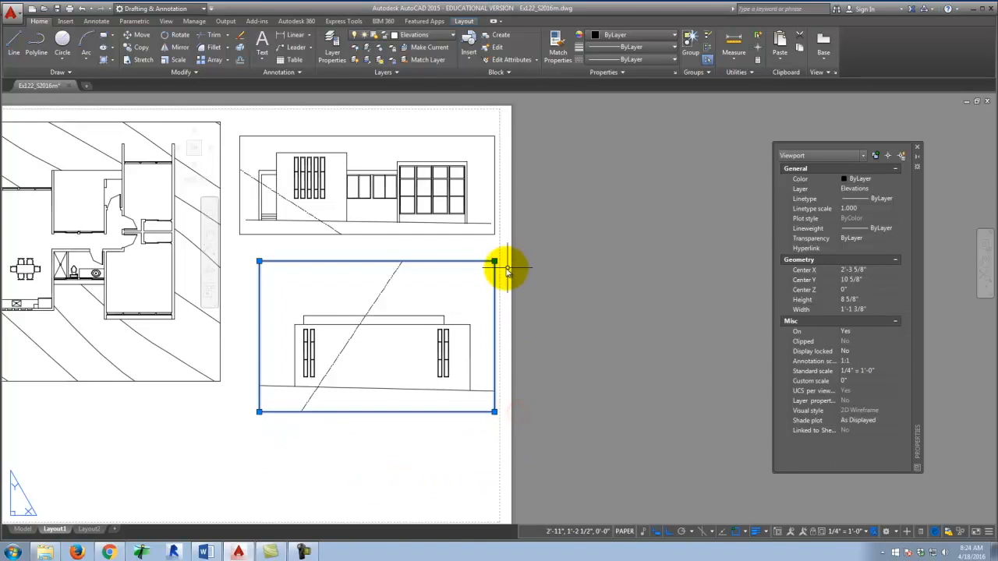
{"action": "left_click", "coordinate": [456, 294]}
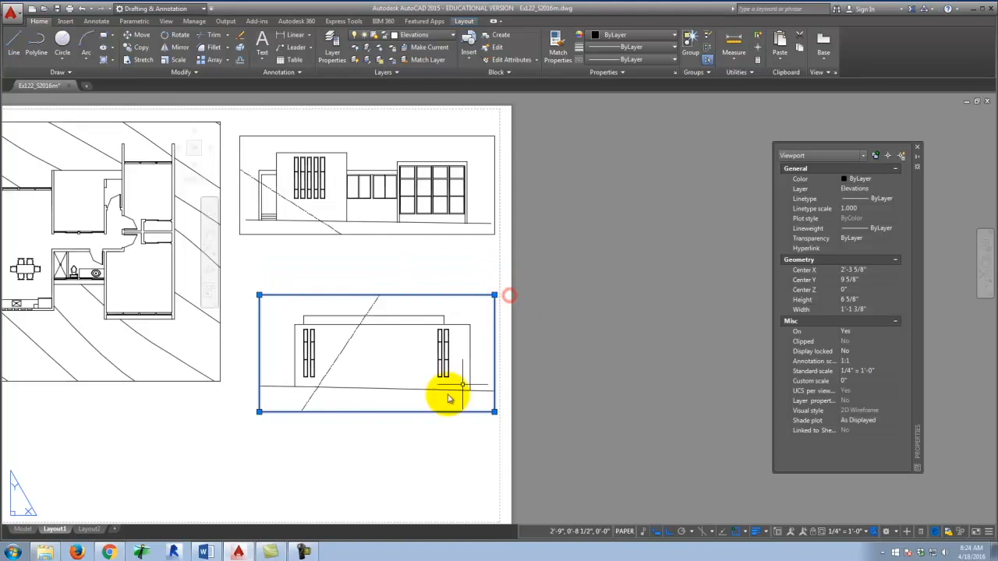
- Move the side elevation viewport straight up in two moves until it sits just below the first elevation viewport
{"action": "key", "text": "m"}
{"action": "key", "text": "Return"}
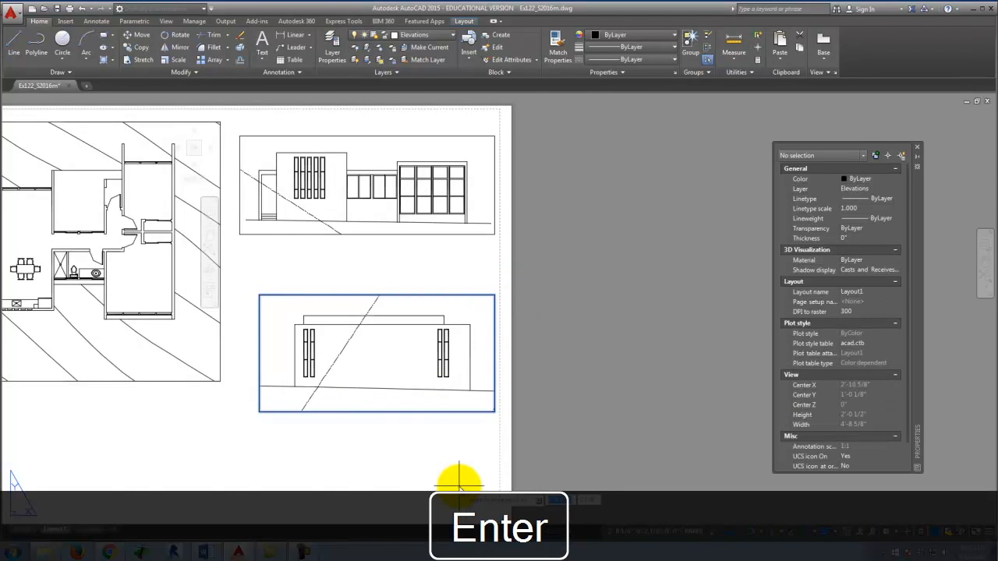
{"action": "left_click", "coordinate": [368, 460]}
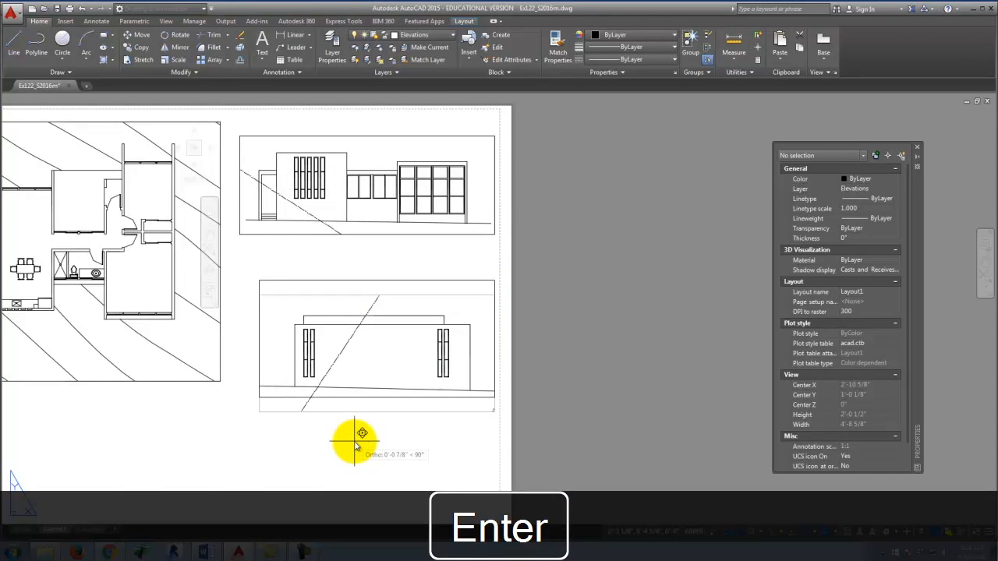
{"action": "left_click", "coordinate": [354, 442]}
{"action": "left_click", "coordinate": [390, 396]}
{"action": "key", "text": "m"}
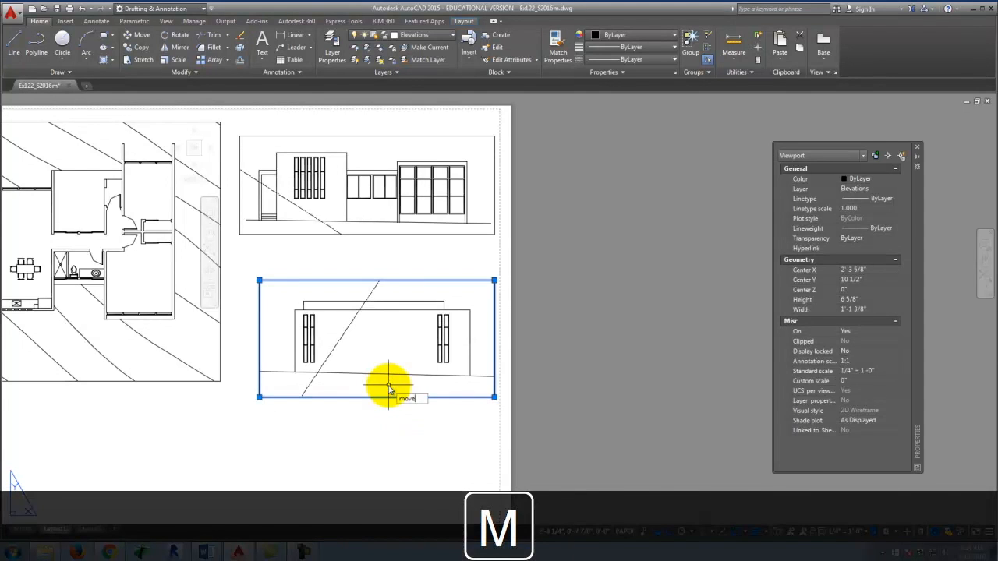
{"action": "key", "text": "Return"}
{"action": "left_click", "coordinate": [418, 418]}
{"action": "left_click", "coordinate": [419, 404]}
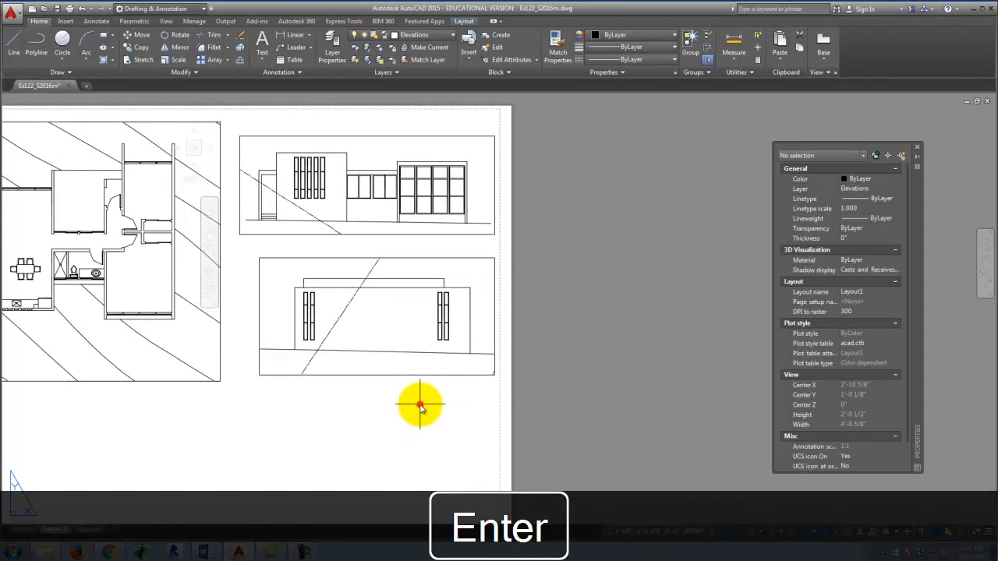
{"action": "key", "text": "Escape"}
- Create a rectangular viewport about 1'-3 3/8" wide and 6 5/8" high in the empty area below the floor plan
{"action": "scroll", "coordinate": [539, 368], "scroll_direction": "down", "scroll_amount": 4}
{"action": "scroll", "coordinate": [354, 394], "scroll_direction": "up", "scroll_amount": 2}
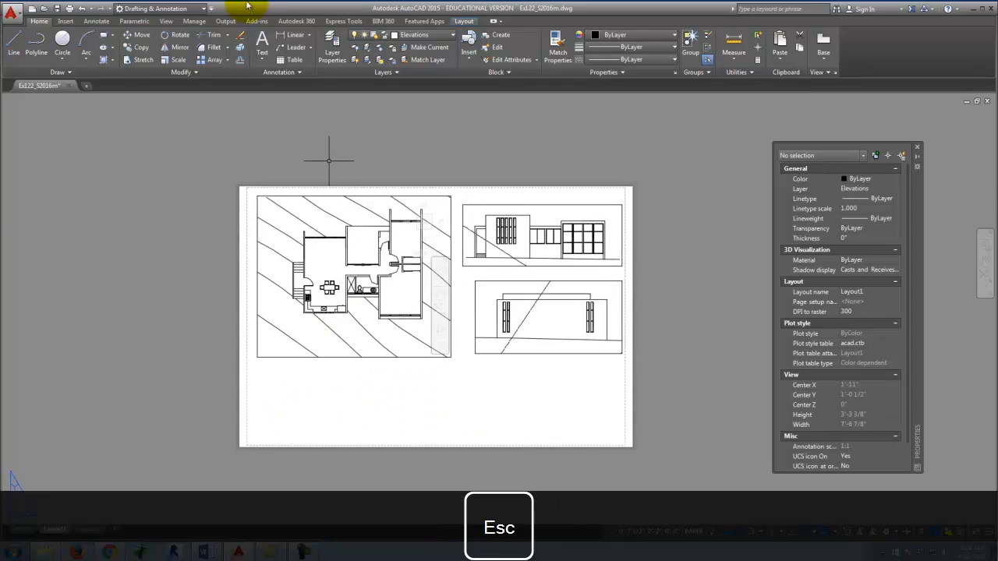
{"action": "left_click", "coordinate": [468, 21]}
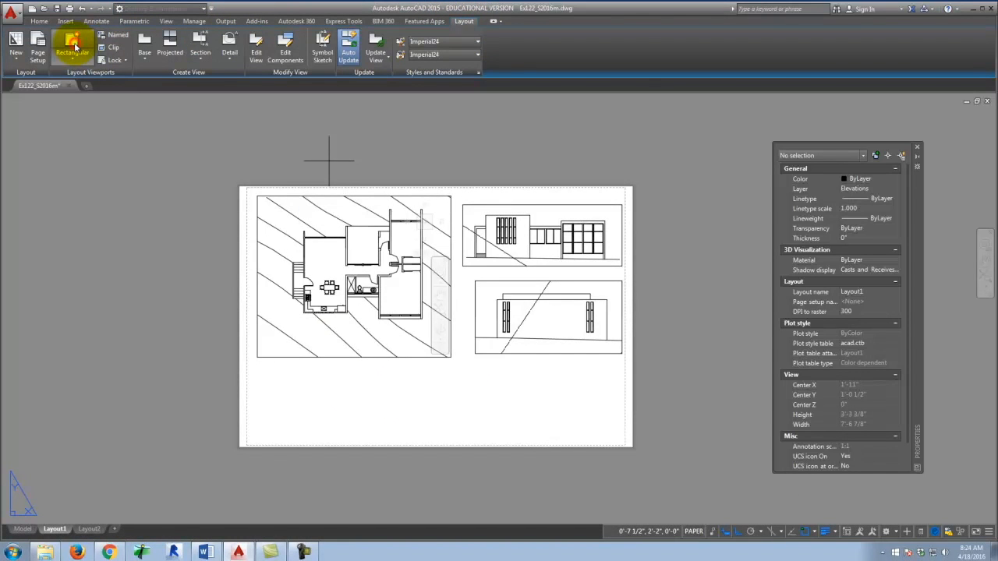
{"action": "left_click", "coordinate": [72, 45]}
{"action": "left_click", "coordinate": [272, 365]}
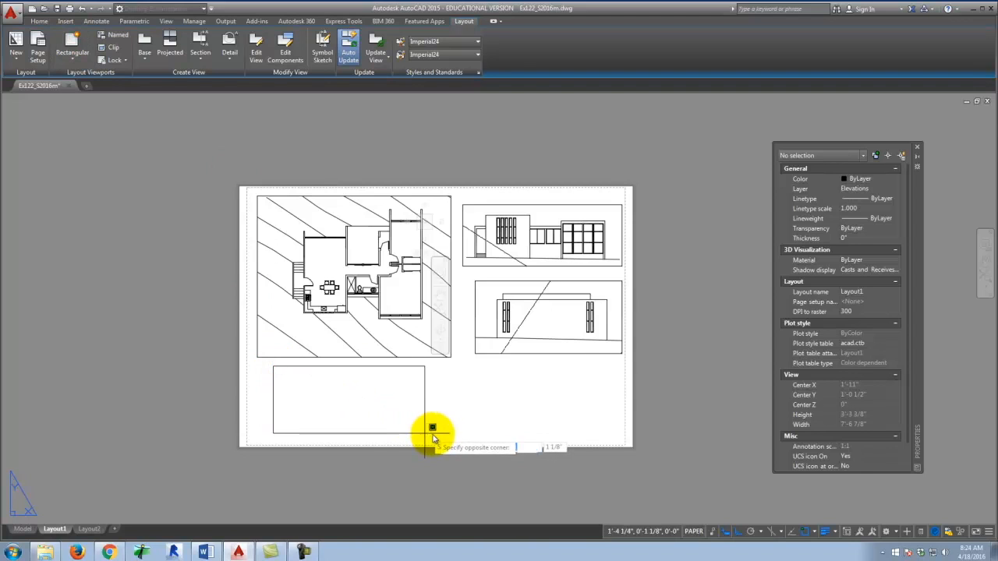
{"action": "left_click", "coordinate": [440, 438]}
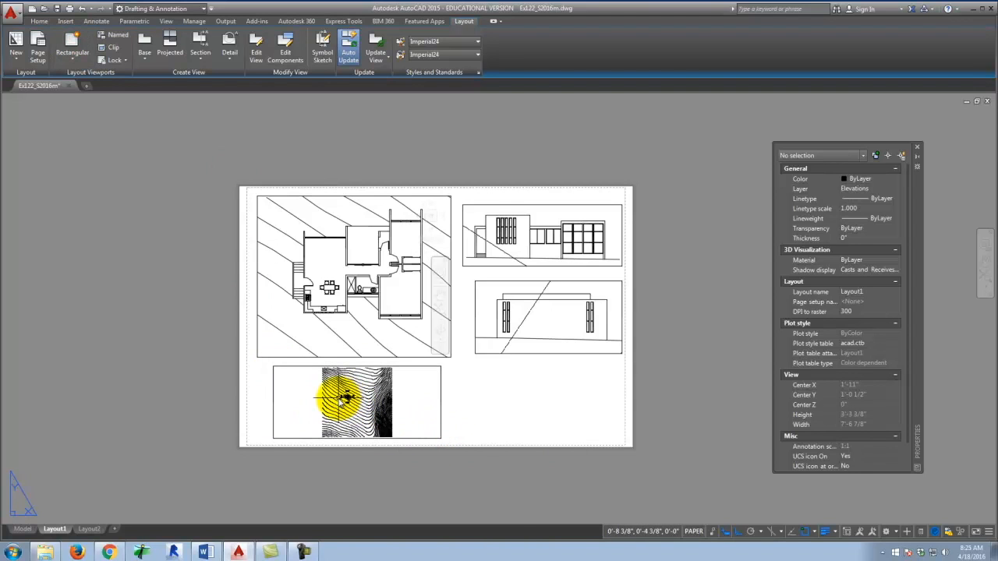
- Zoom the new viewport's view in on the upside-down elevation drawn above the floor plan, and return to paper space
{"action": "double_click", "coordinate": [341, 398]}
{"action": "scroll", "coordinate": [335, 402], "scroll_direction": "down", "scroll_amount": 5}
{"action": "scroll", "coordinate": [366, 405], "scroll_direction": "up", "scroll_amount": 8}
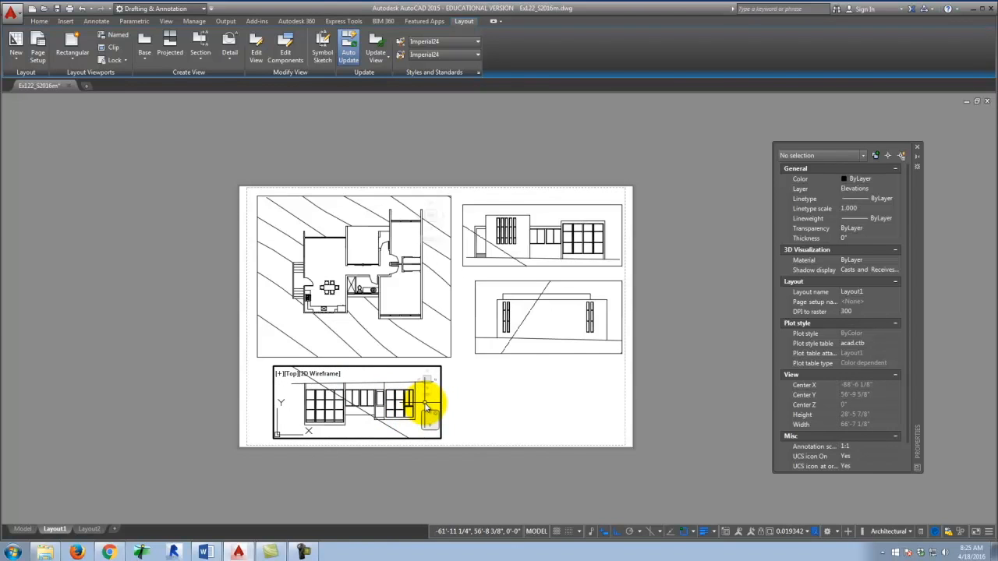
{"action": "double_click", "coordinate": [482, 396]}
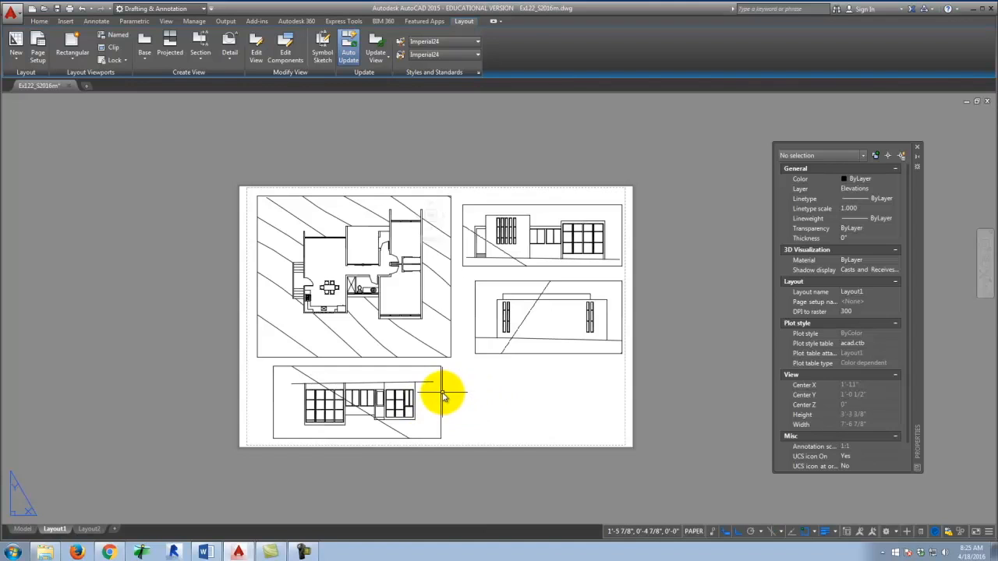
- Set the standard scale of the viewport below the floor plan to 1/4" = 1'-0"
{"action": "left_click", "coordinate": [441, 396]}
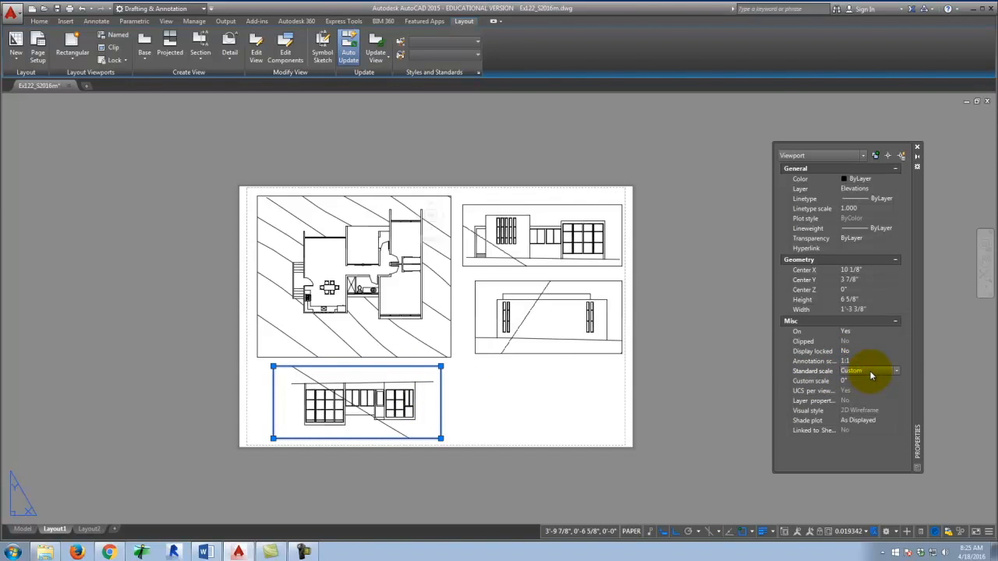
{"action": "left_click", "coordinate": [871, 372]}
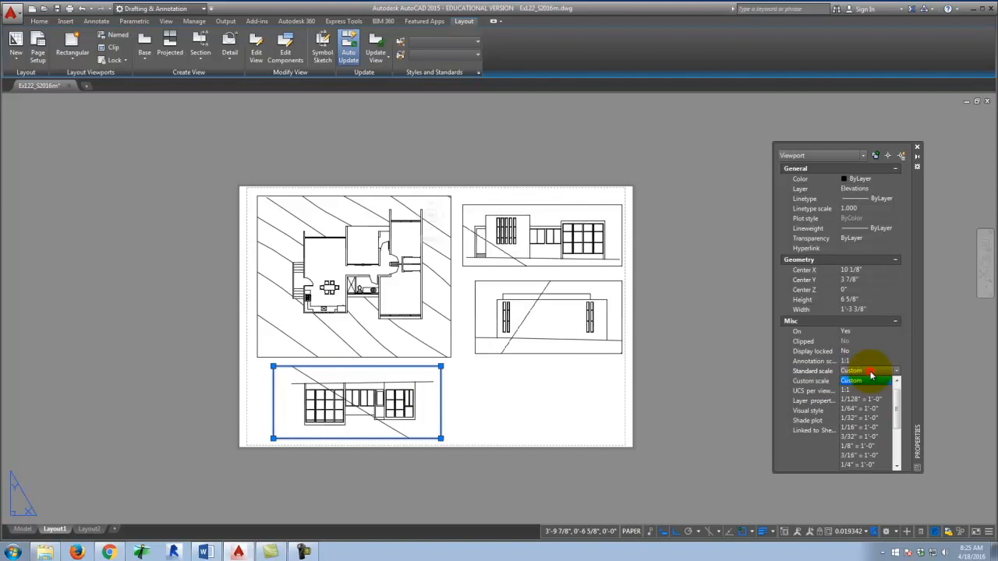
{"action": "left_click", "coordinate": [863, 465]}
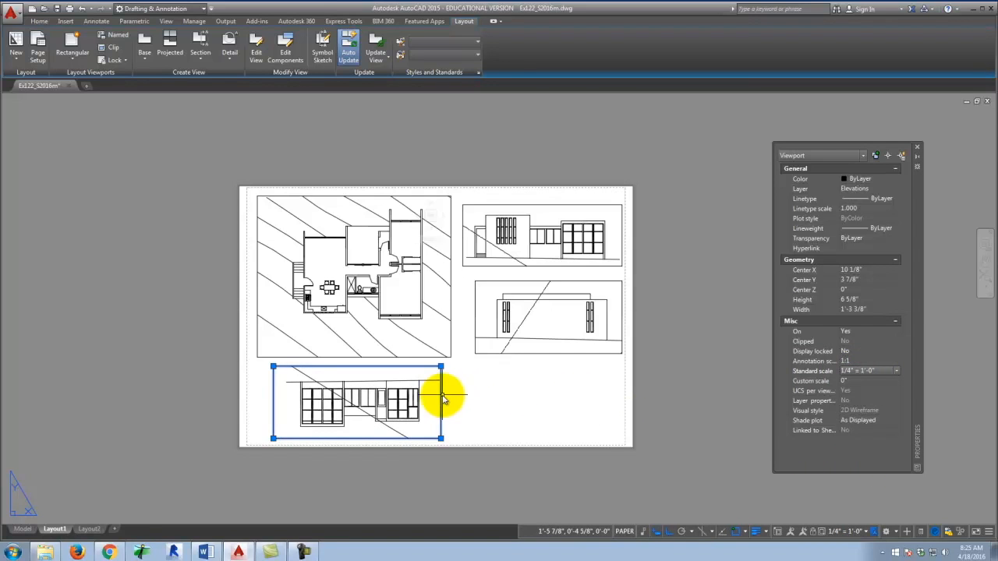
- Rotate the upside-down elevation viewport 180 degrees about the middle of its left edge
{"action": "type", "text": "rota"}
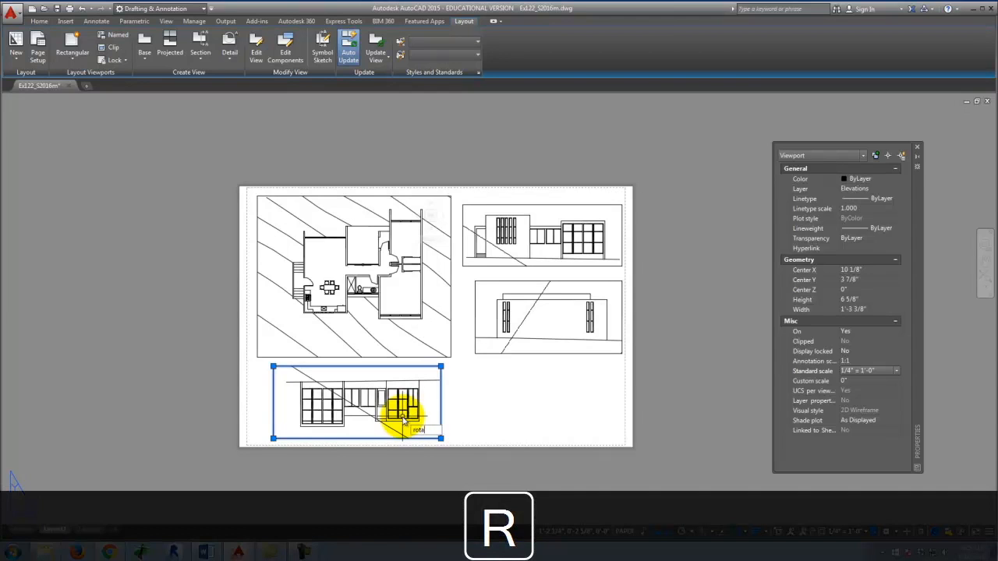
{"action": "key", "text": "Return"}
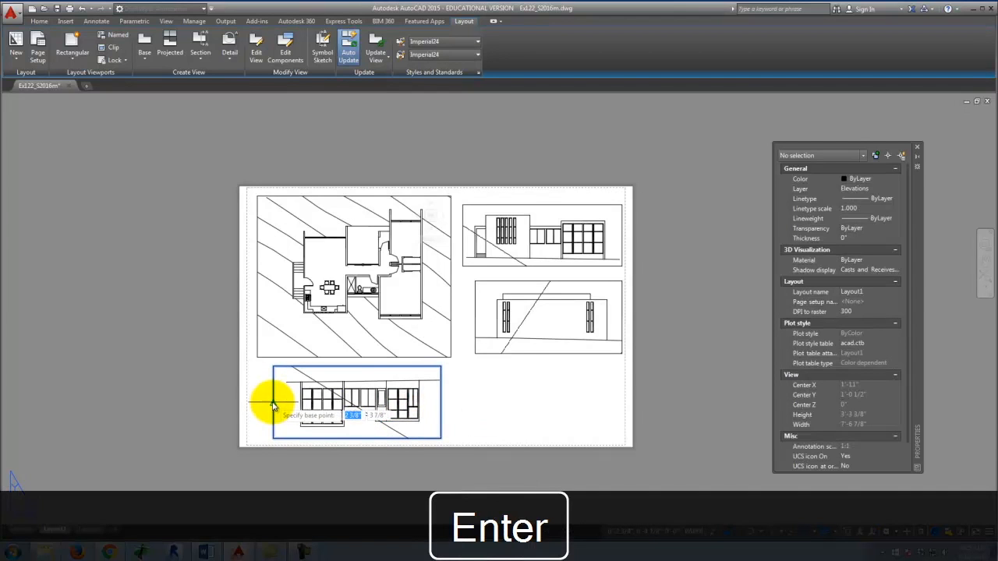
{"action": "left_click", "coordinate": [271, 405]}
{"action": "left_click", "coordinate": [107, 335]}
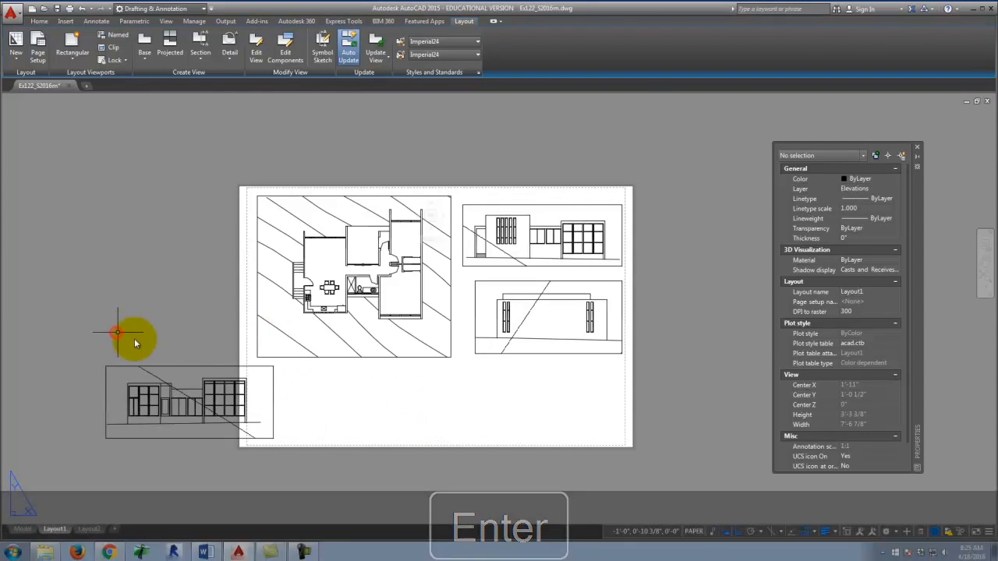
- Move the rotated elevation viewport horizontally back onto the sheet, directly below the floor plan viewport
{"action": "left_click", "coordinate": [334, 409]}
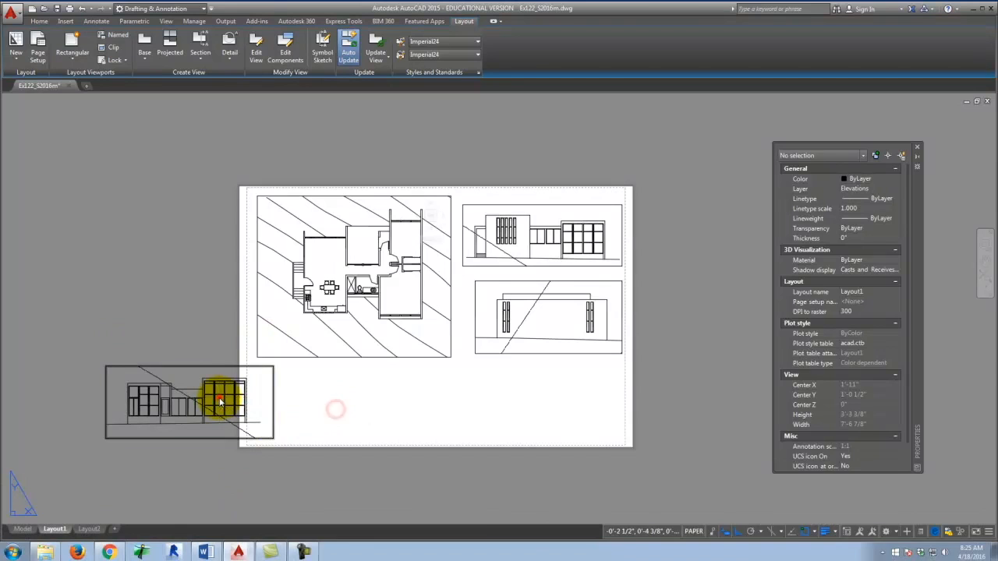
{"action": "left_click", "coordinate": [216, 396]}
{"action": "type", "text": "m"}
{"action": "key", "text": "Return"}
{"action": "left_click", "coordinate": [323, 423]}
{"action": "left_click", "coordinate": [468, 474]}
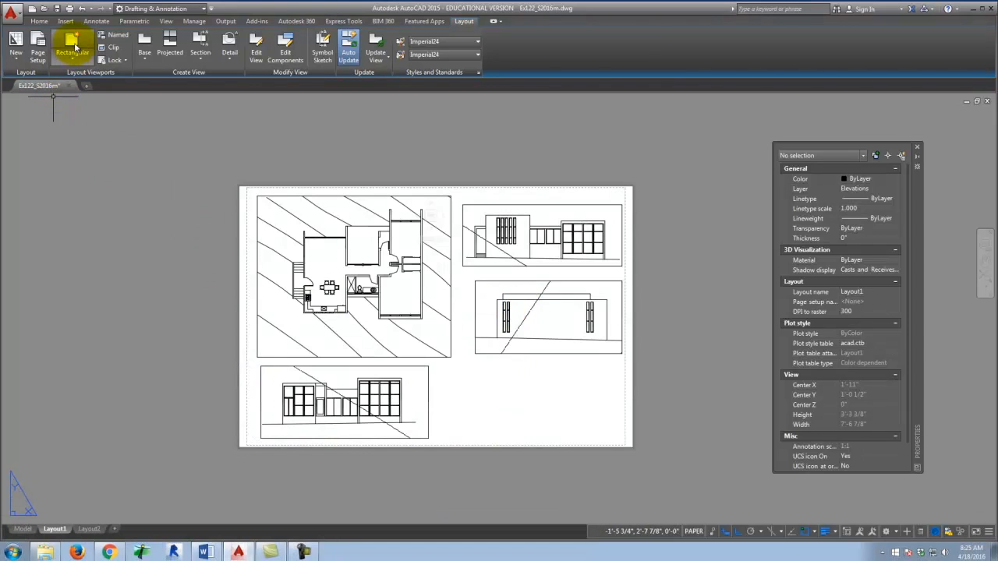
- Create a rectangular viewport about 1'-2 1/4" wide and 6" high in the sheet's empty lower-right area
{"action": "left_click", "coordinate": [72, 45]}
{"action": "left_click", "coordinate": [456, 374]}
{"action": "left_click", "coordinate": [611, 439]}
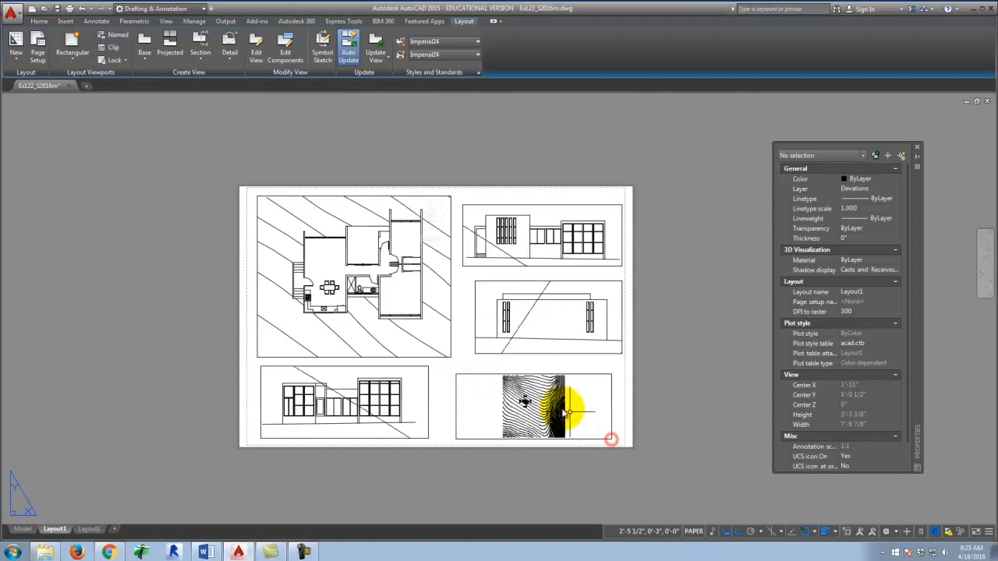
- Zoom the lower-right viewport's view in on the side elevation drawn to the left of the floor plan, and return to paper space
{"action": "double_click", "coordinate": [527, 401]}
{"action": "scroll", "coordinate": [491, 404], "scroll_direction": "down", "scroll_amount": 10}
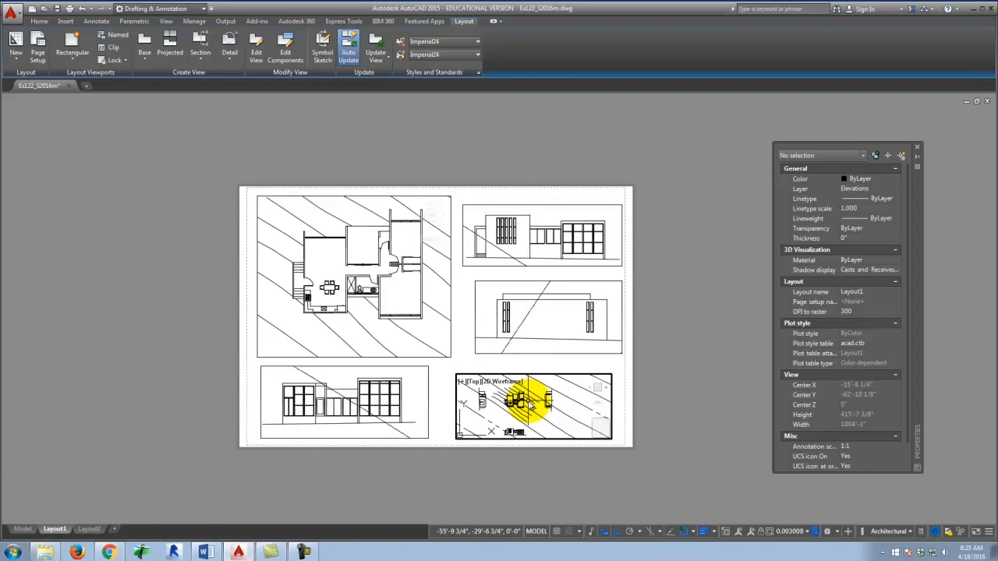
{"action": "middle_click_drag", "start_coordinate": [469, 408], "coordinate": [517, 407]}
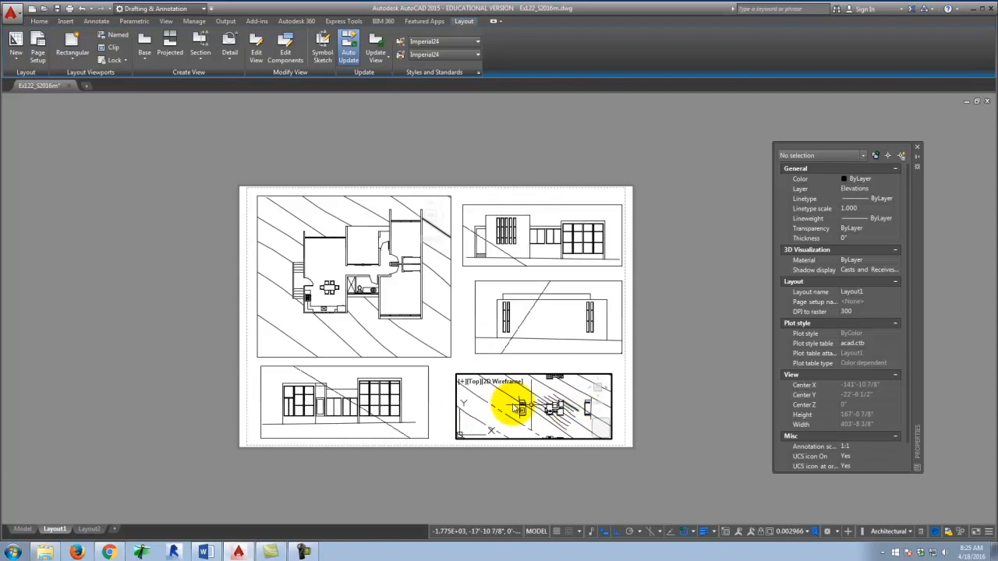
{"action": "scroll", "coordinate": [524, 411], "scroll_direction": "up", "scroll_amount": 6}
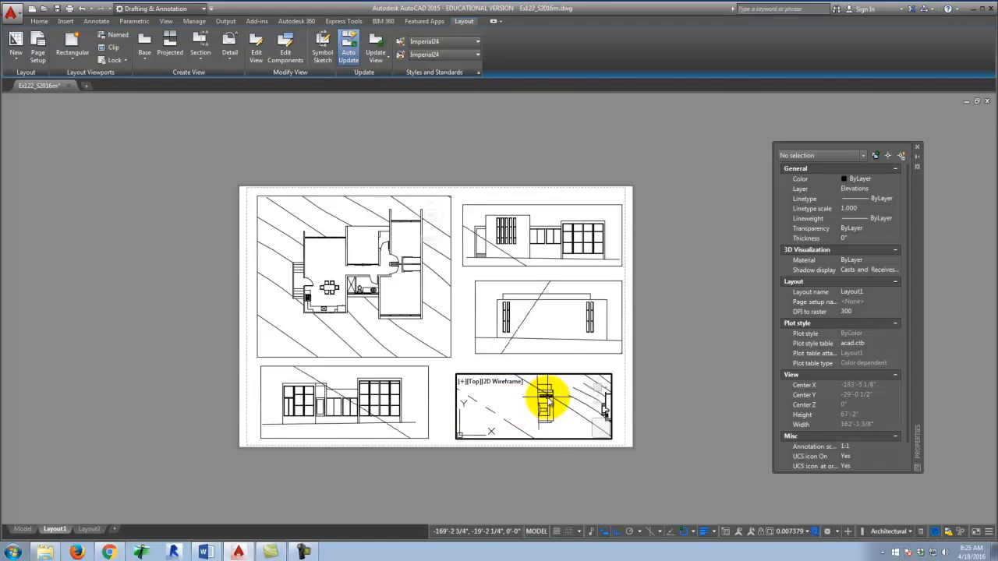
{"action": "scroll", "coordinate": [542, 417], "scroll_direction": "up", "scroll_amount": 2}
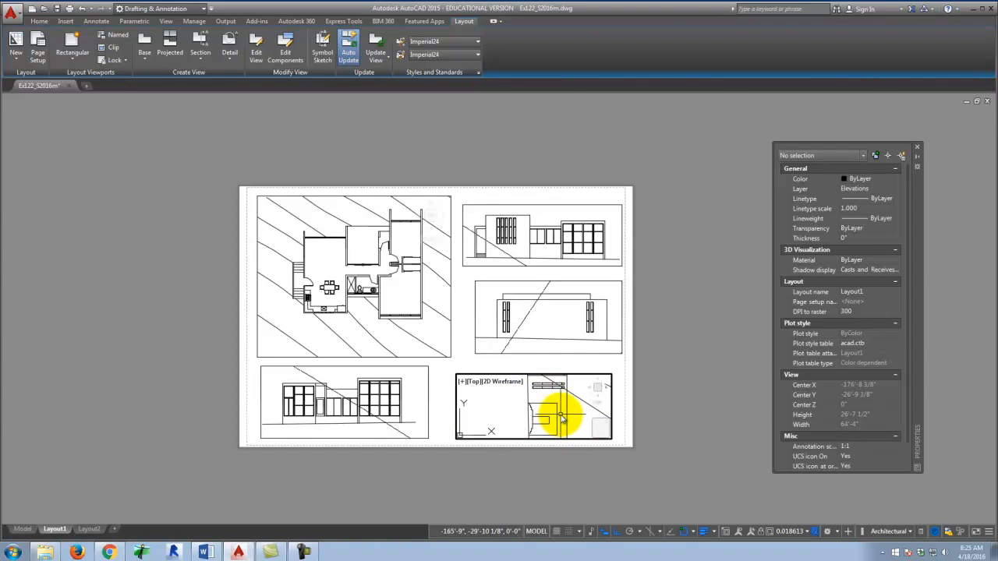
{"action": "double_click", "coordinate": [628, 394]}
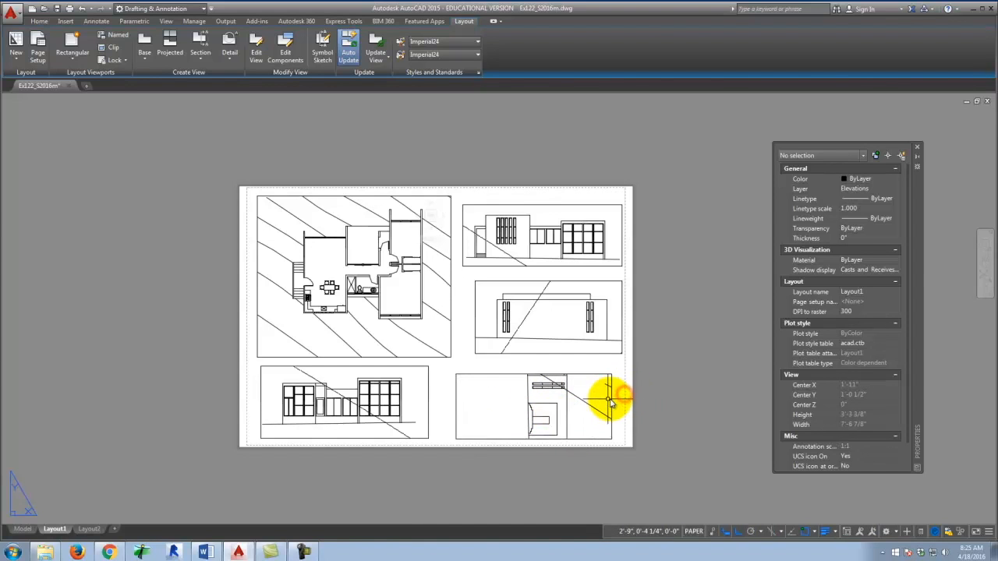
- Set the lower-right elevation viewport's standard scale to 1/4" = 1'-0"
{"action": "left_click", "coordinate": [612, 401]}
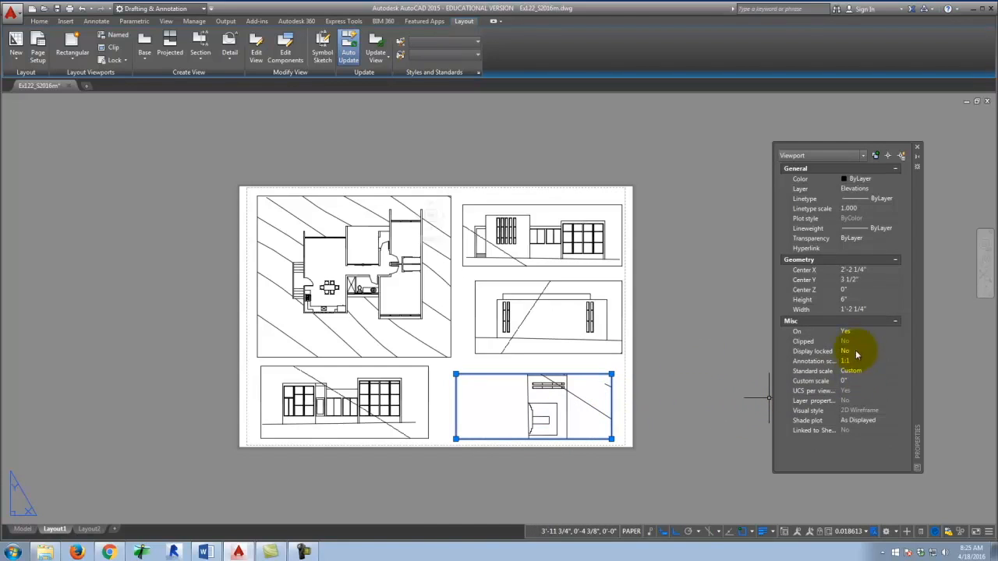
{"action": "left_click", "coordinate": [853, 376]}
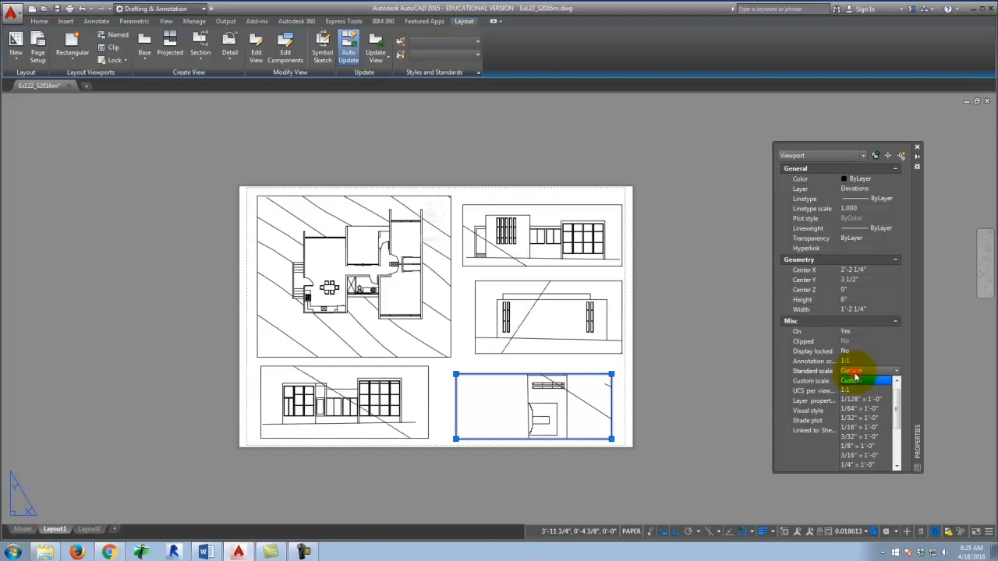
{"action": "left_click", "coordinate": [853, 465]}
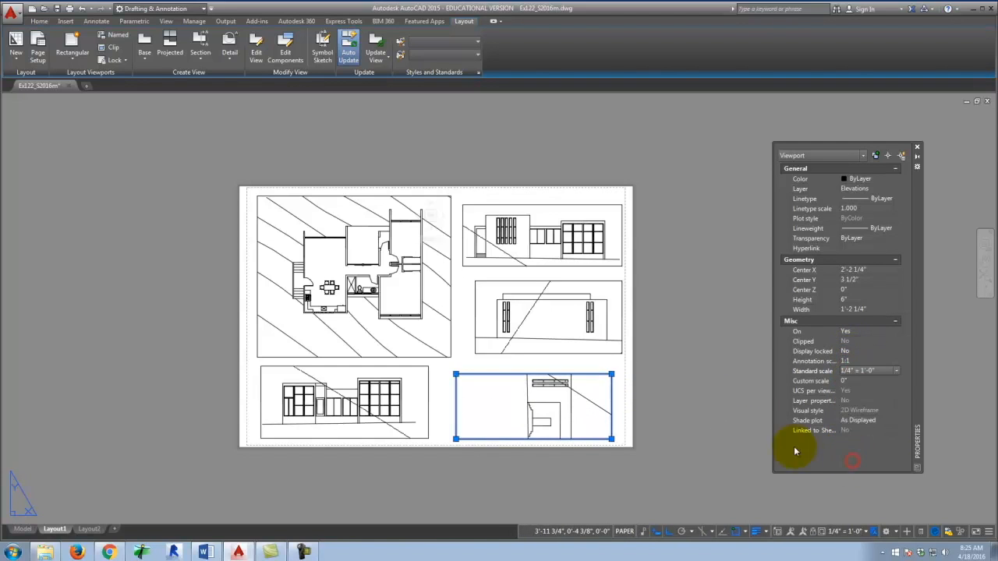
- Rotate the scaled side elevation viewport 90 degrees counterclockwise about its lower-right corner so the elevation stands upright
{"action": "type", "text": "r"}
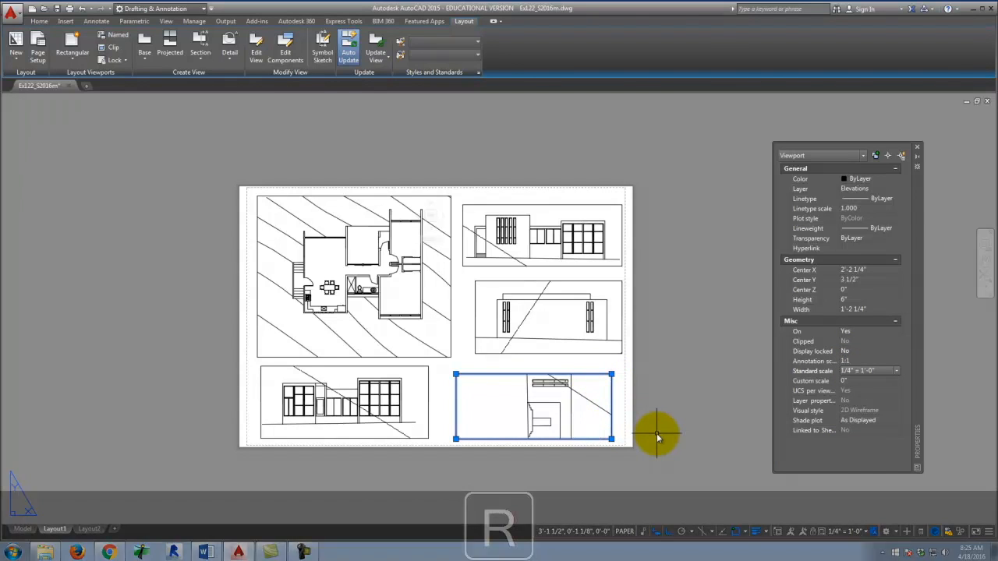
{"action": "key", "text": "Return"}
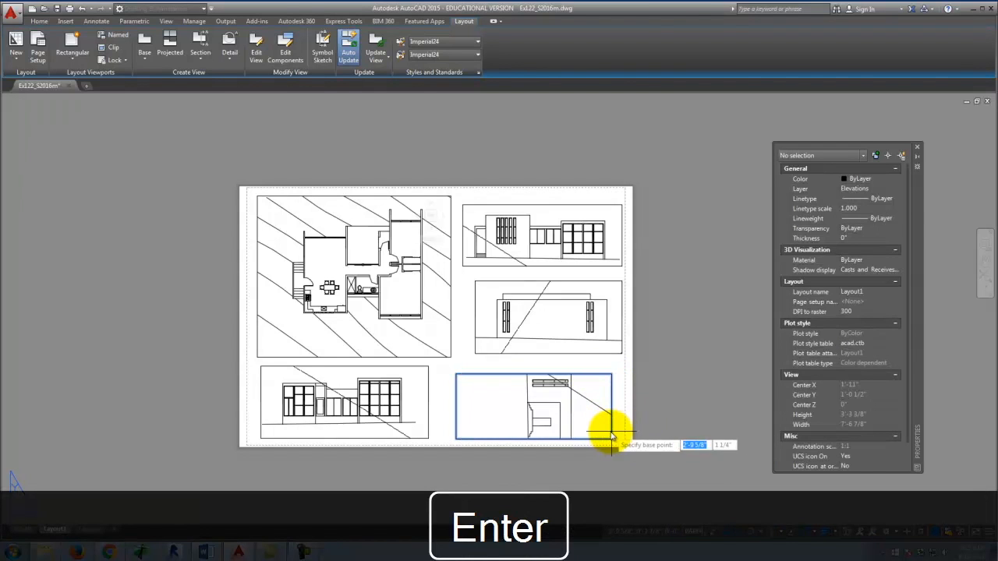
{"action": "left_click", "coordinate": [611, 438]}
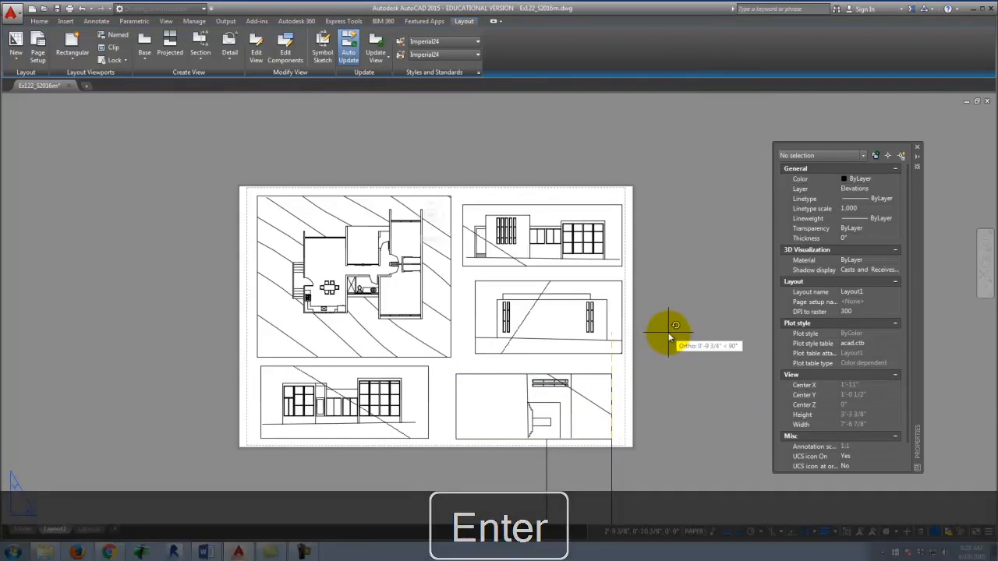
{"action": "left_click", "coordinate": [668, 333]}
{"action": "scroll", "coordinate": [546, 375], "scroll_direction": "down", "scroll_amount": 3}
{"action": "scroll", "coordinate": [531, 446], "scroll_direction": "up", "scroll_amount": 3}
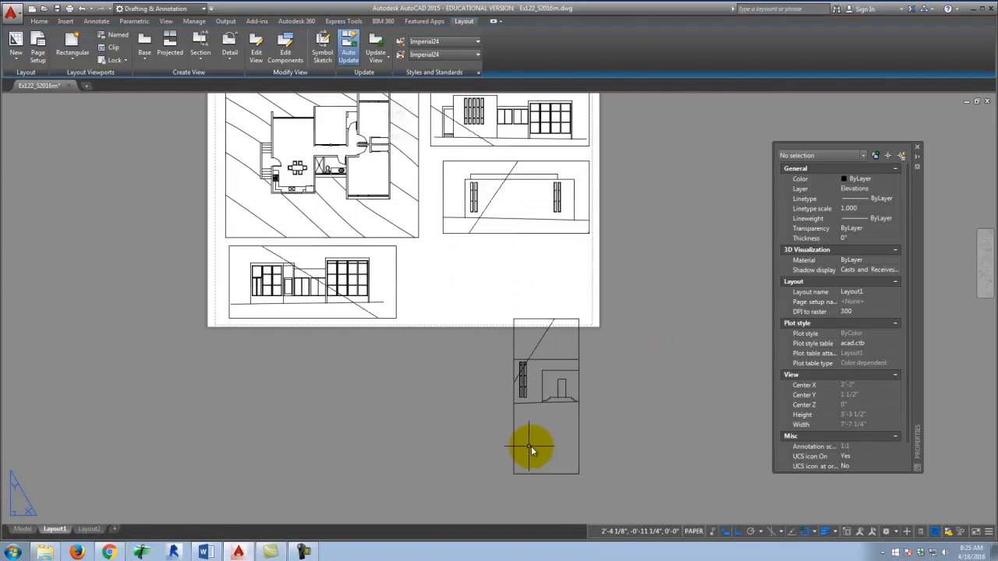
- Stretch both sides of the rotated viewport outward to about 1'-5 3/4" wide so the whole elevation fits
{"action": "left_click", "coordinate": [578, 453]}
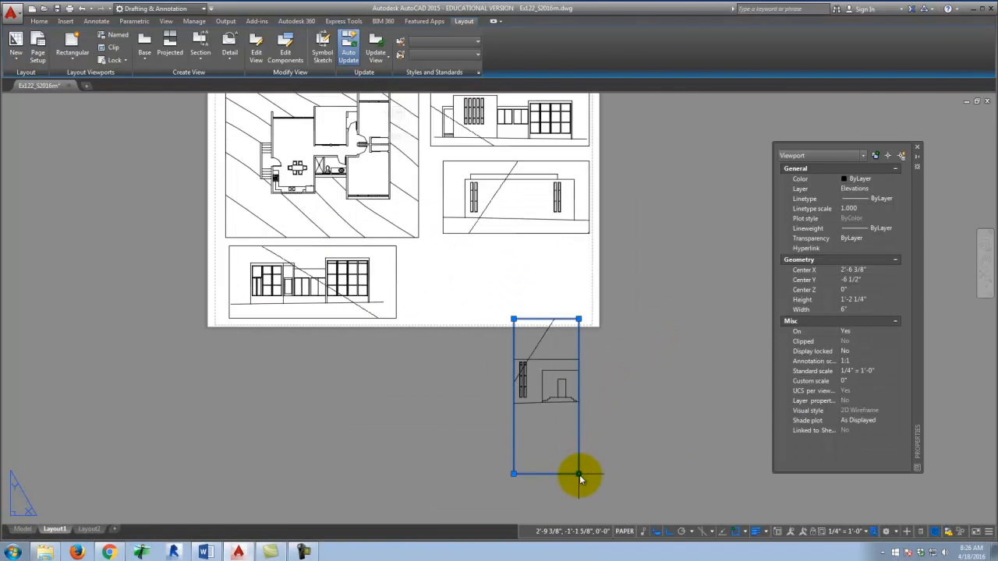
{"action": "left_click", "coordinate": [580, 475]}
{"action": "left_click", "coordinate": [657, 449]}
{"action": "left_click", "coordinate": [515, 474]}
{"action": "left_click", "coordinate": [464, 434]}
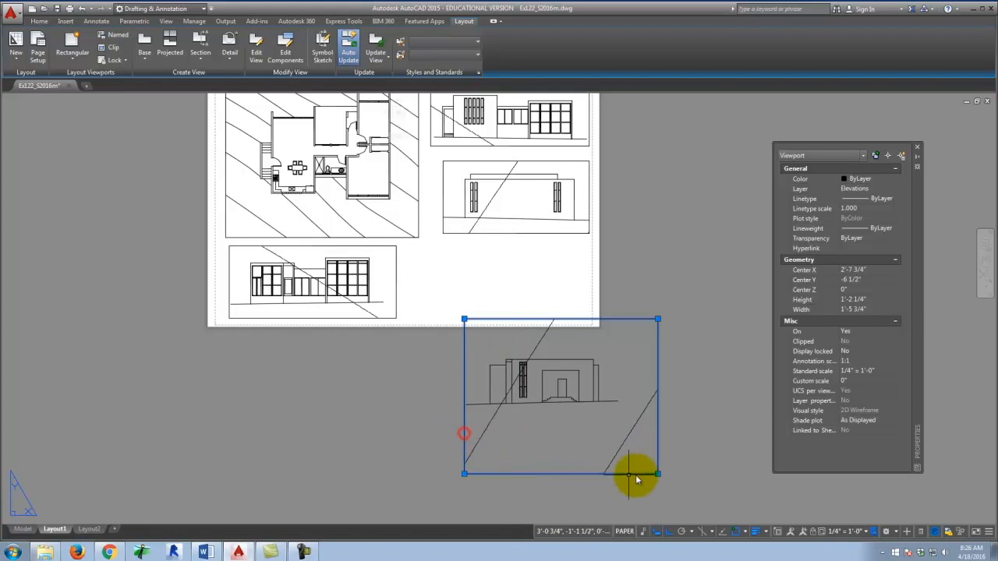
- Crop the widened viewport around the elevation to about 1'-2 1/2" wide and 5 1/8" high
{"action": "left_click", "coordinate": [657, 474]}
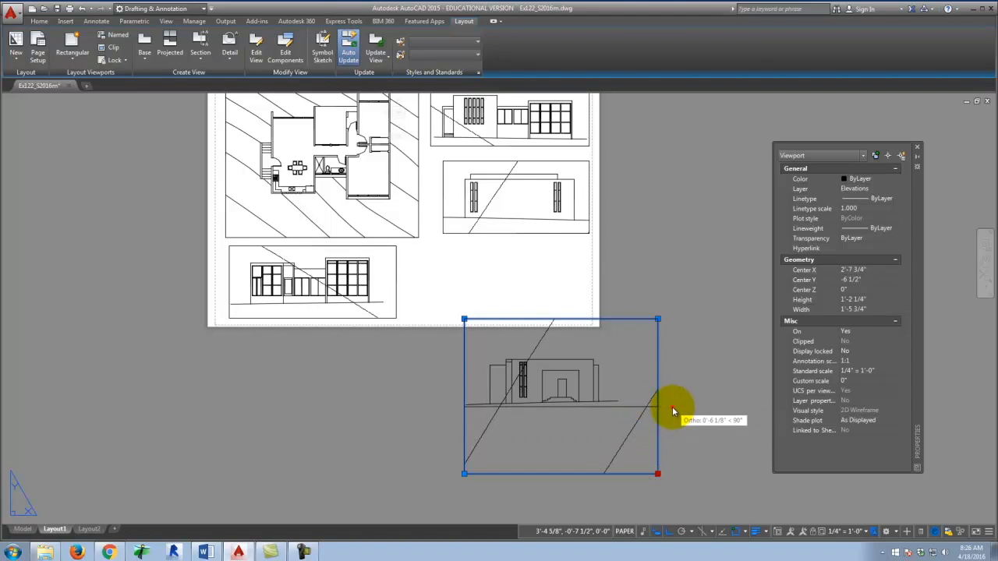
{"action": "left_click", "coordinate": [672, 407]}
{"action": "left_click", "coordinate": [658, 320]}
{"action": "left_click", "coordinate": [624, 328]}
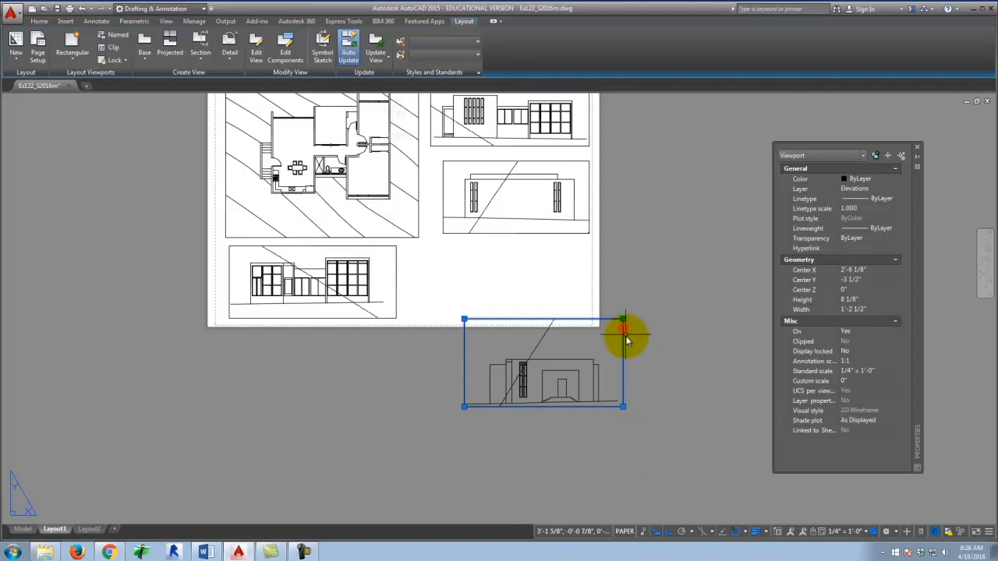
{"action": "left_click", "coordinate": [623, 320]}
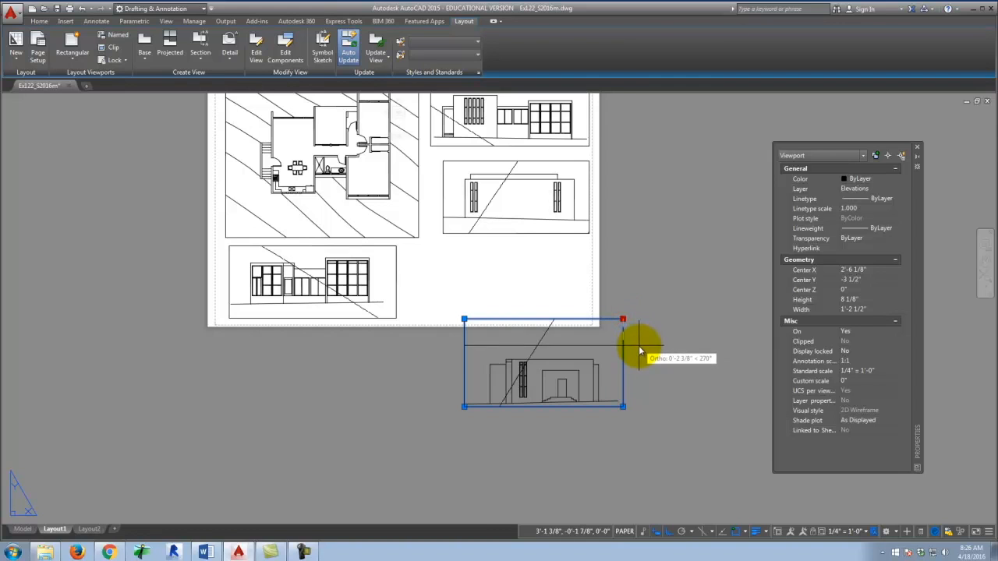
{"action": "left_click", "coordinate": [633, 352]}
- Move the cropped elevation viewport up and then left into the sheet's empty lower-right area, within the printable margin
{"action": "key", "text": "m"}
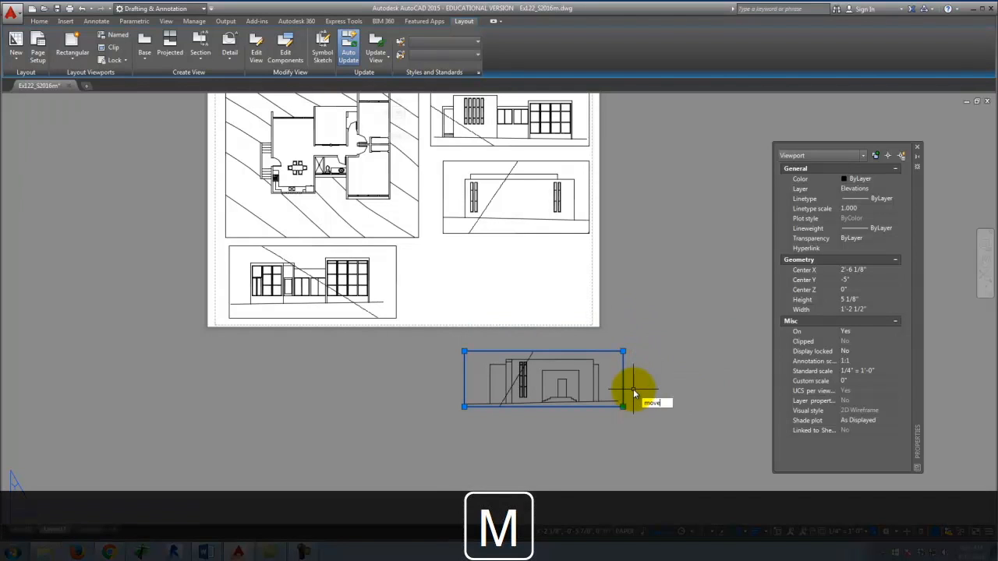
{"action": "key", "text": "Return"}
{"action": "left_click", "coordinate": [633, 394]}
{"action": "left_click", "coordinate": [643, 300]}
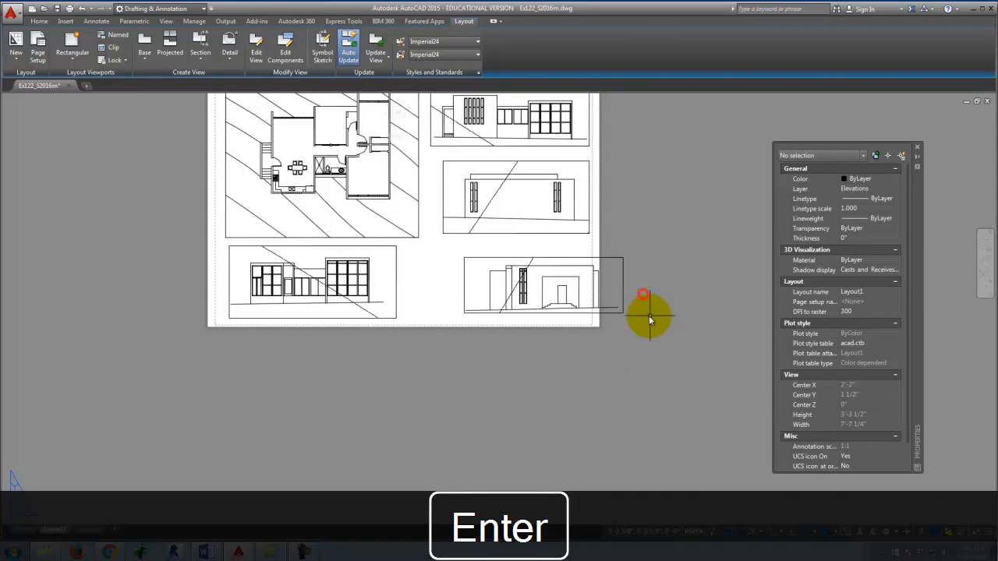
{"action": "left_click", "coordinate": [646, 317]}
{"action": "left_click", "coordinate": [618, 309]}
{"action": "key", "text": "m"}
{"action": "key", "text": "Return"}
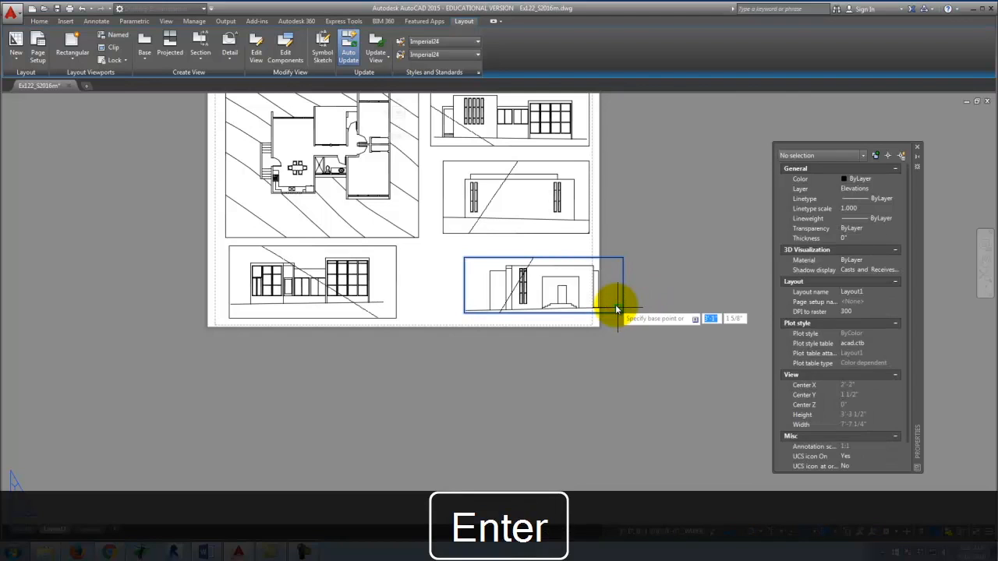
{"action": "left_click", "coordinate": [634, 356]}
{"action": "left_click", "coordinate": [589, 353]}
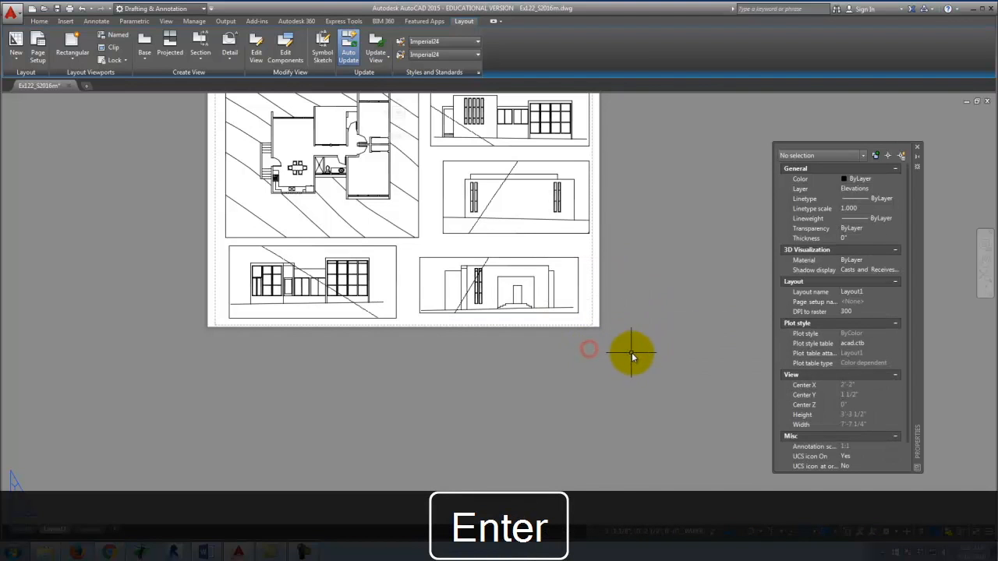
- Zoom in on the elevation inside the upper-right viewport and return to paper space
{"action": "scroll", "coordinate": [312, 409], "scroll_direction": "down", "scroll_amount": 2}
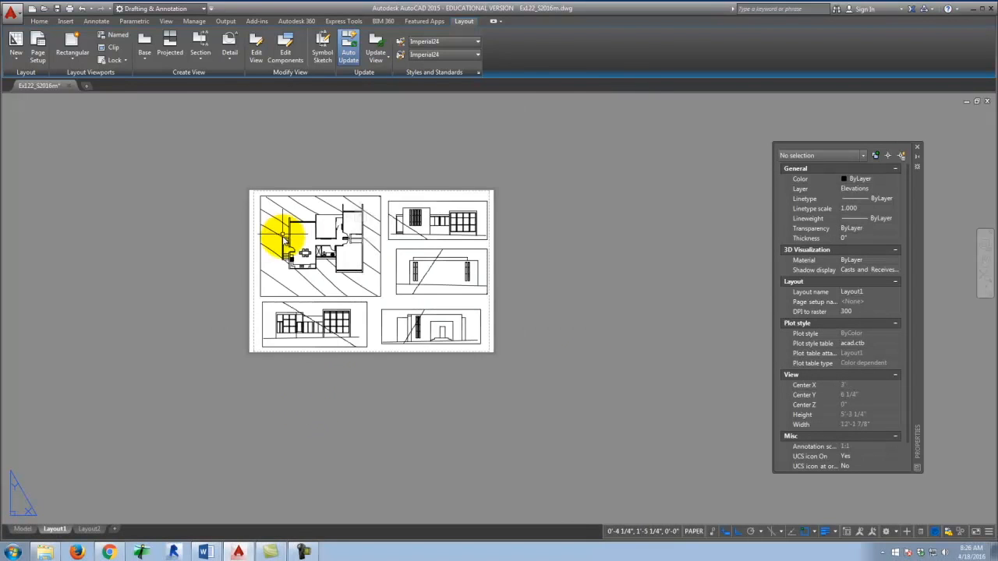
{"action": "scroll", "coordinate": [327, 195], "scroll_direction": "up", "scroll_amount": 4}
{"action": "scroll", "coordinate": [272, 241], "scroll_direction": "down", "scroll_amount": 2}
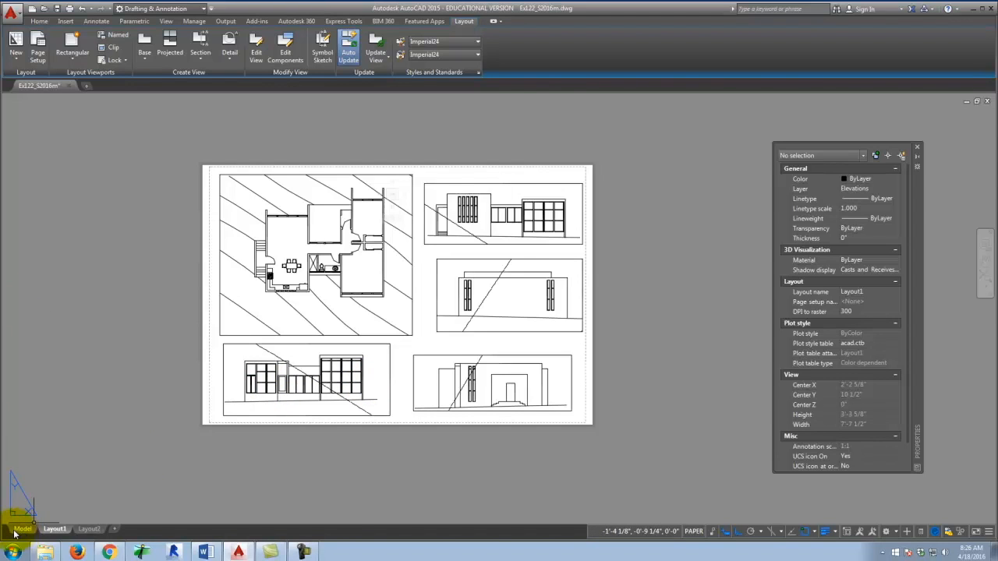
{"action": "double_click", "coordinate": [457, 207]}
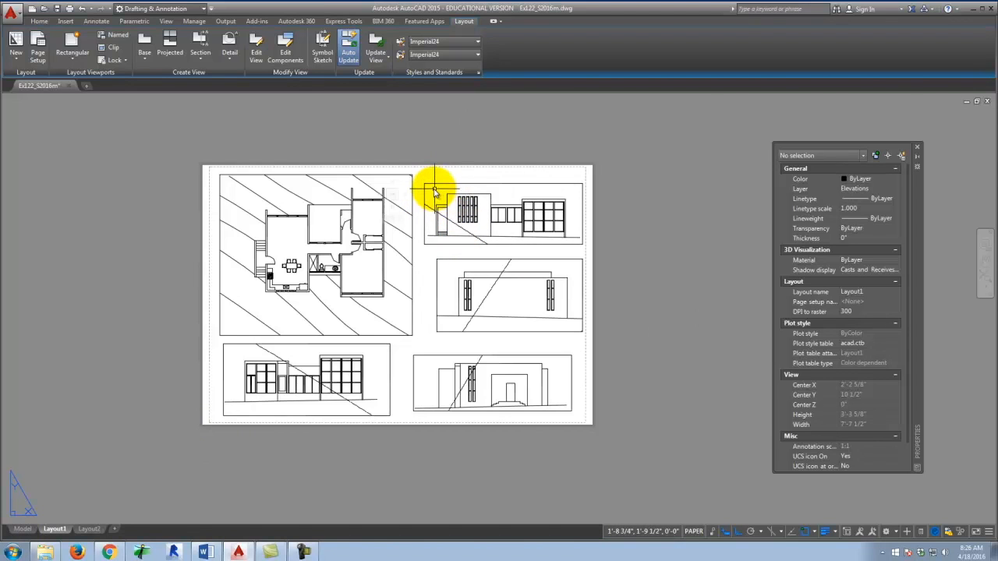
{"action": "double_click", "coordinate": [507, 195]}
{"action": "scroll", "coordinate": [497, 204], "scroll_direction": "up", "scroll_amount": 6}
{"action": "scroll", "coordinate": [498, 217], "scroll_direction": "up", "scroll_amount": 3}
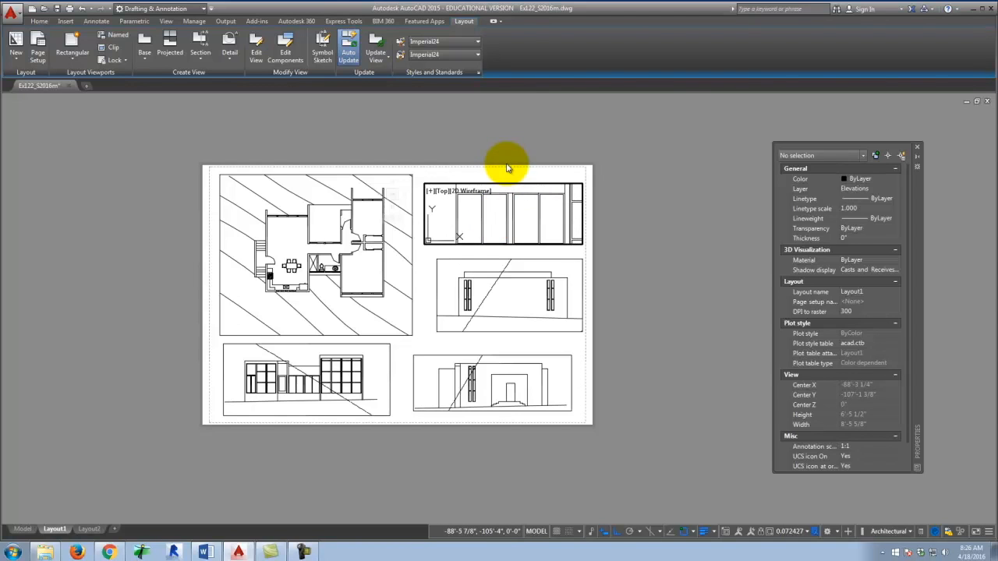
{"action": "double_click", "coordinate": [615, 179]}
- Restore the upper-right elevation viewport's standard scale to 1/4" = 1'-0" and deselect it
{"action": "left_click", "coordinate": [583, 192]}
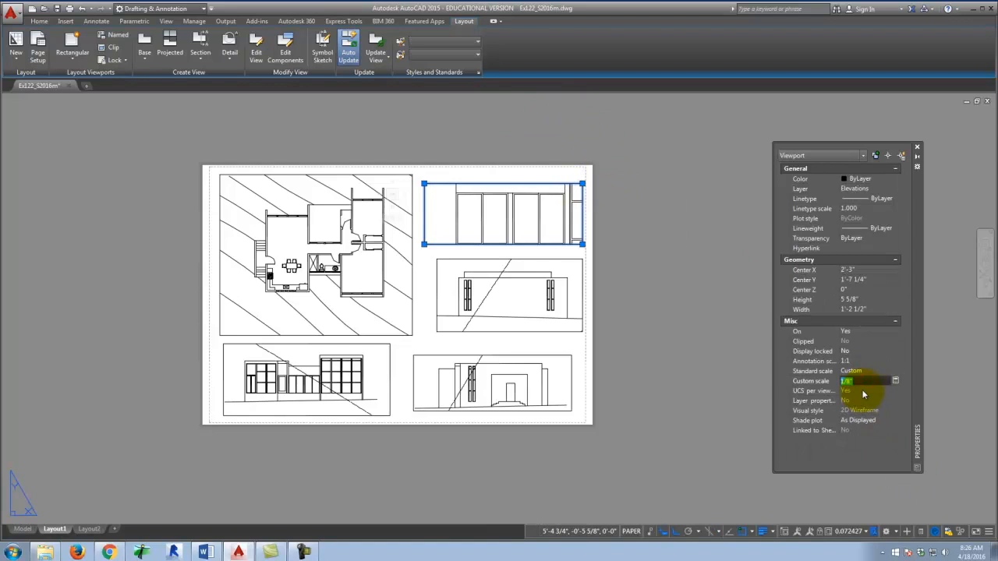
{"action": "left_click", "coordinate": [867, 373]}
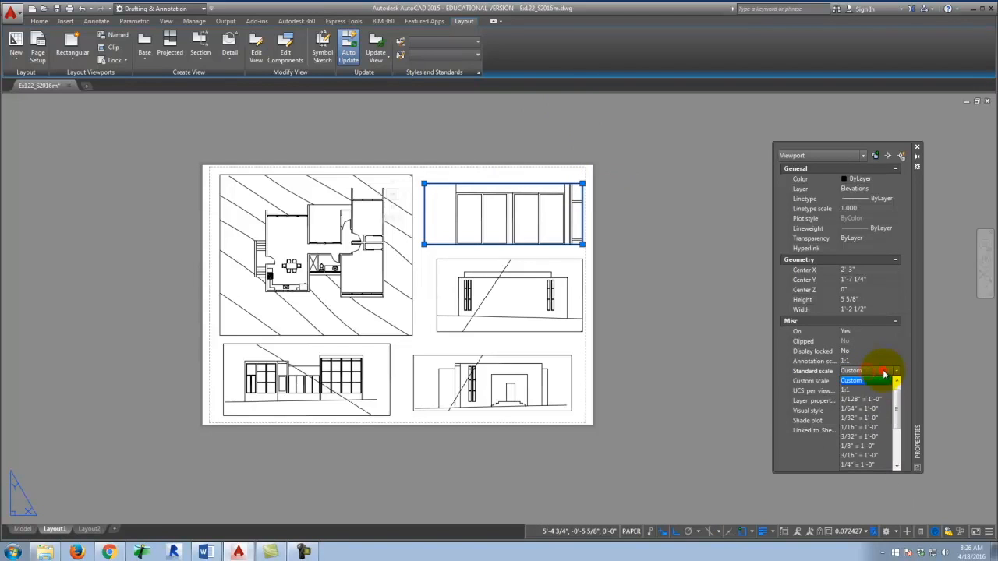
{"action": "left_click", "coordinate": [871, 463]}
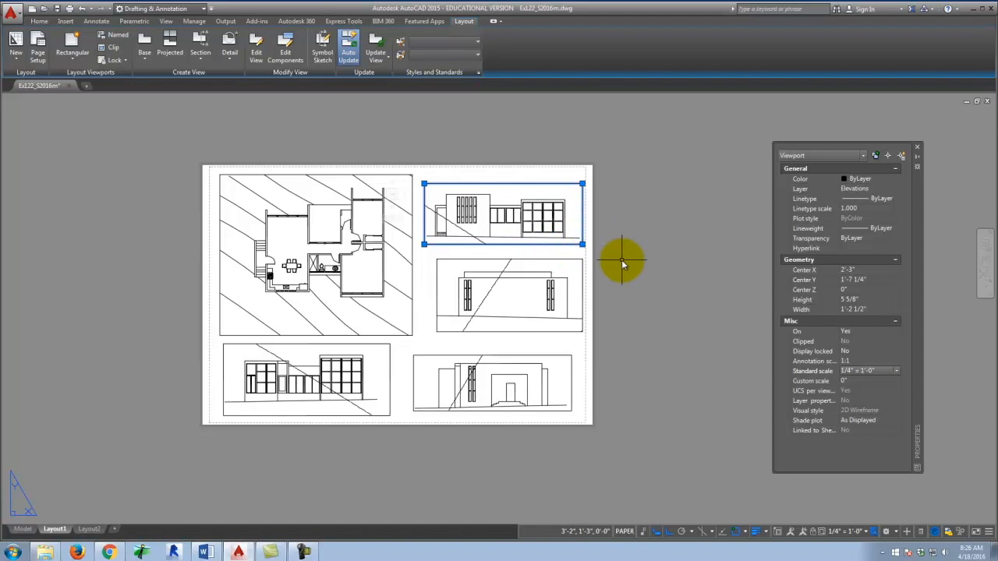
{"action": "key", "text": "Escape"}
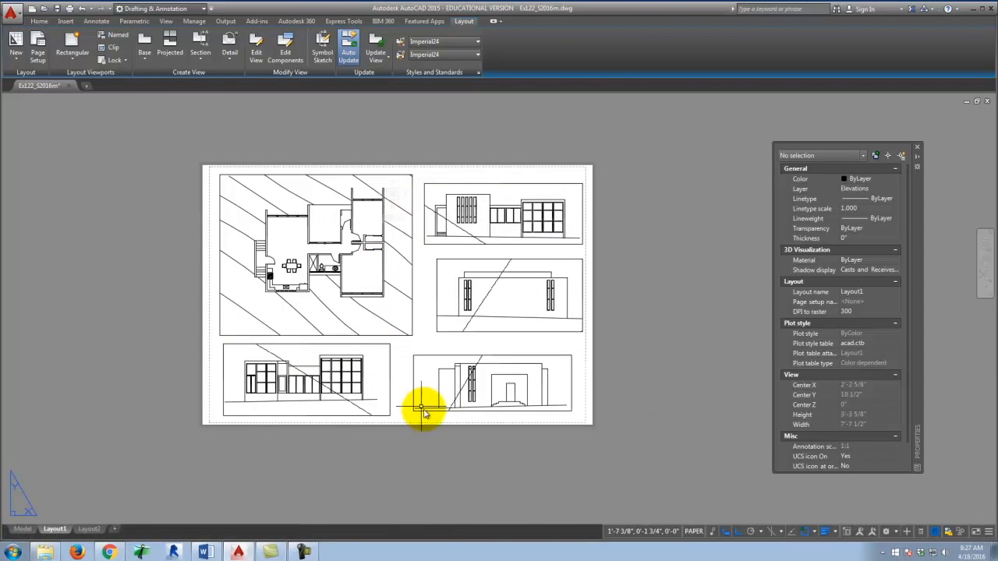
- Lock the display of all five viewports on the sheet and clear the selection
{"action": "left_click", "coordinate": [448, 443]}
{"action": "left_click", "coordinate": [330, 204]}
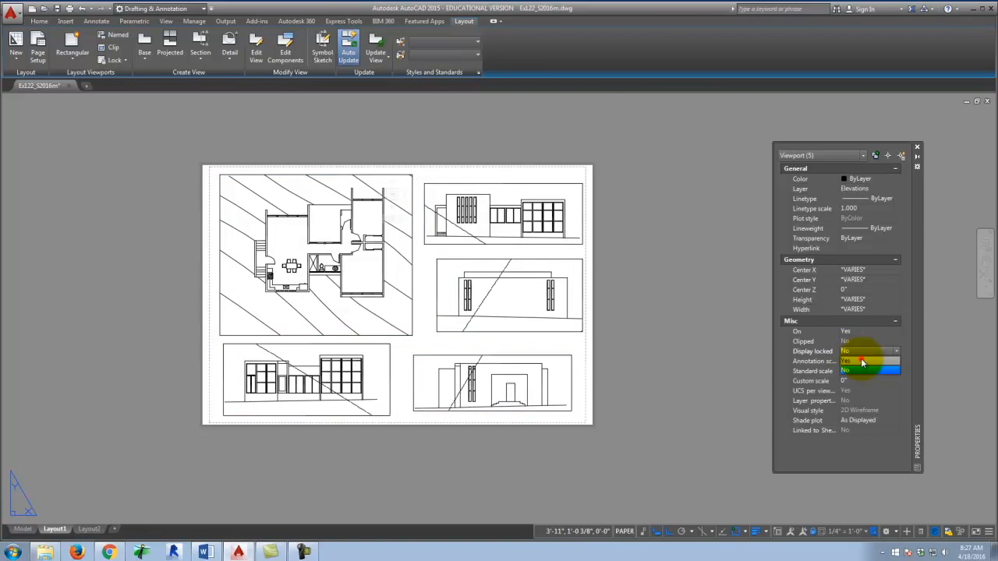
{"action": "left_click", "coordinate": [862, 363]}
{"action": "left_click", "coordinate": [609, 302]}
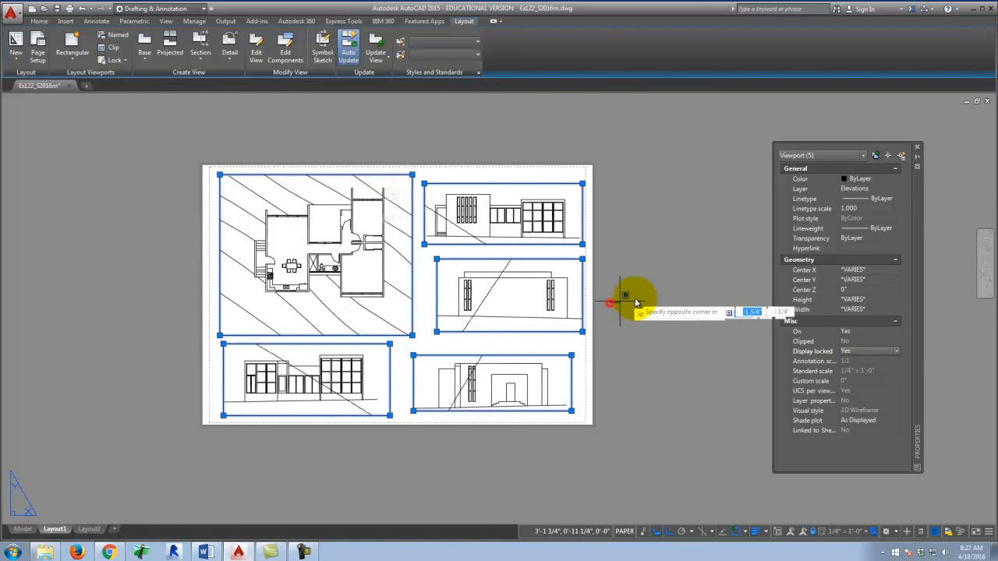
{"action": "key", "text": "Escape"}
{"action": "key", "text": "Escape"}
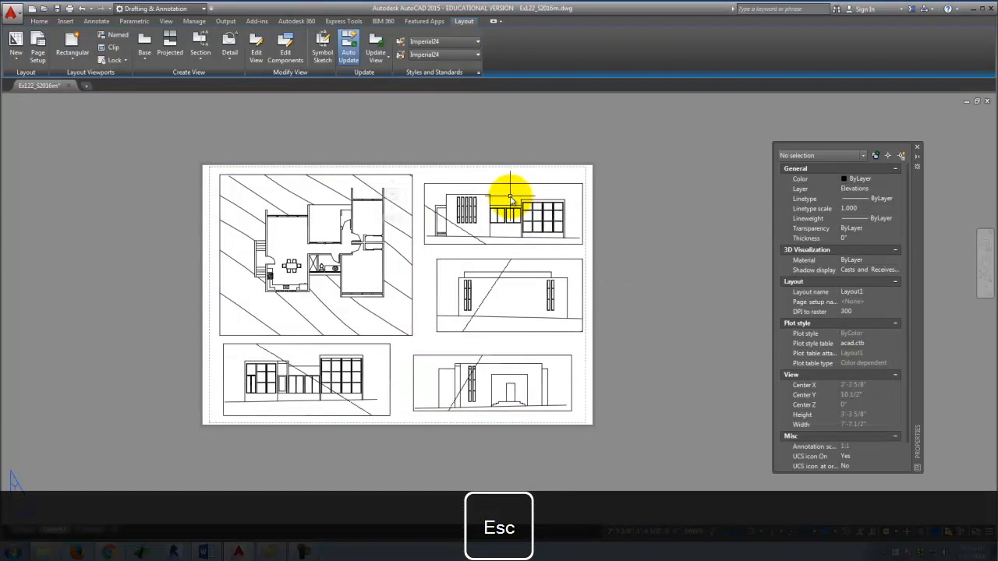
- Test zooming inside the upper-right elevation viewport and check its display lock property
{"action": "double_click", "coordinate": [510, 200]}
{"action": "scroll", "coordinate": [509, 209], "scroll_direction": "up", "scroll_amount": 4}
{"action": "scroll", "coordinate": [509, 209], "scroll_direction": "down", "scroll_amount": 2}
{"action": "scroll", "coordinate": [507, 208], "scroll_direction": "down", "scroll_amount": 2}
{"action": "key", "text": "Escape"}
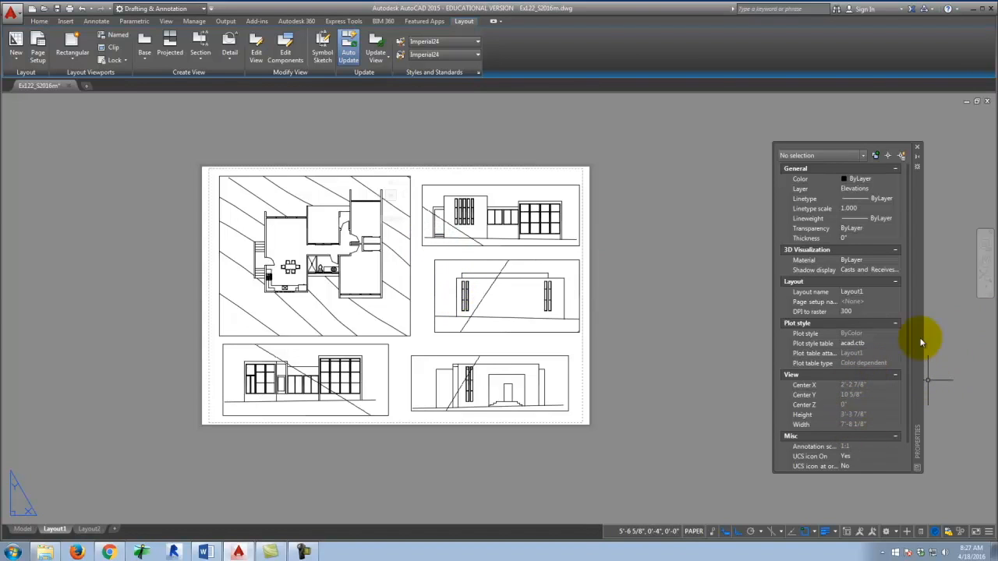
{"action": "left_click", "coordinate": [545, 246]}
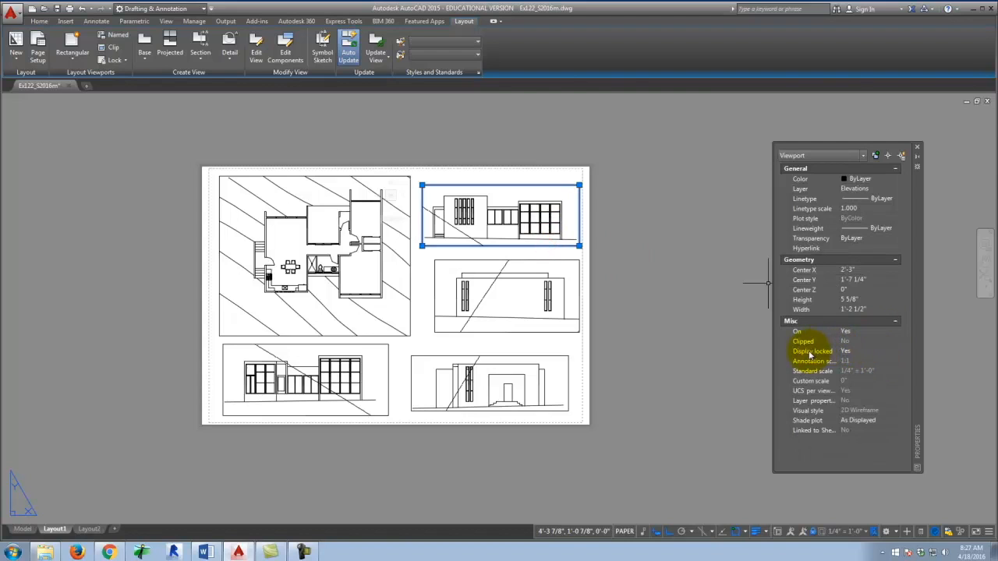
- Preview the plot of Layout1 with DWG To PDF on ARCH D paper, and leave without plotting
{"action": "left_click", "coordinate": [71, 9]}
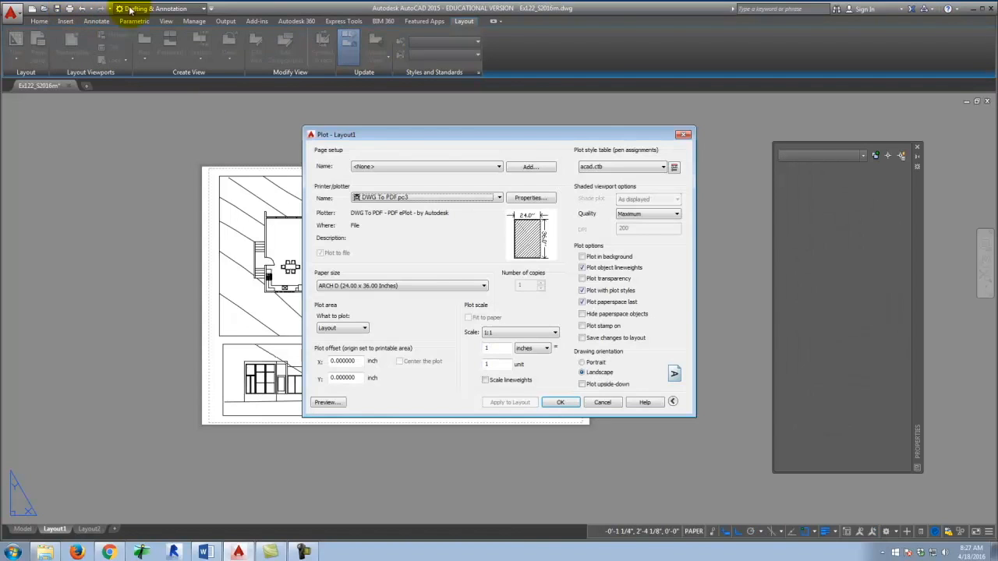
{"action": "left_click", "coordinate": [330, 404]}
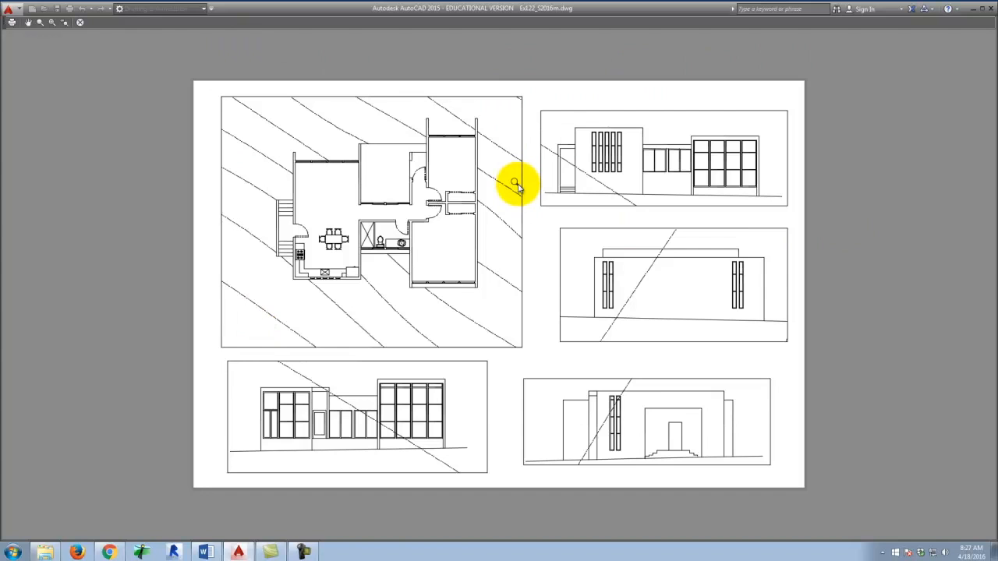
{"action": "key", "text": "Escape"}
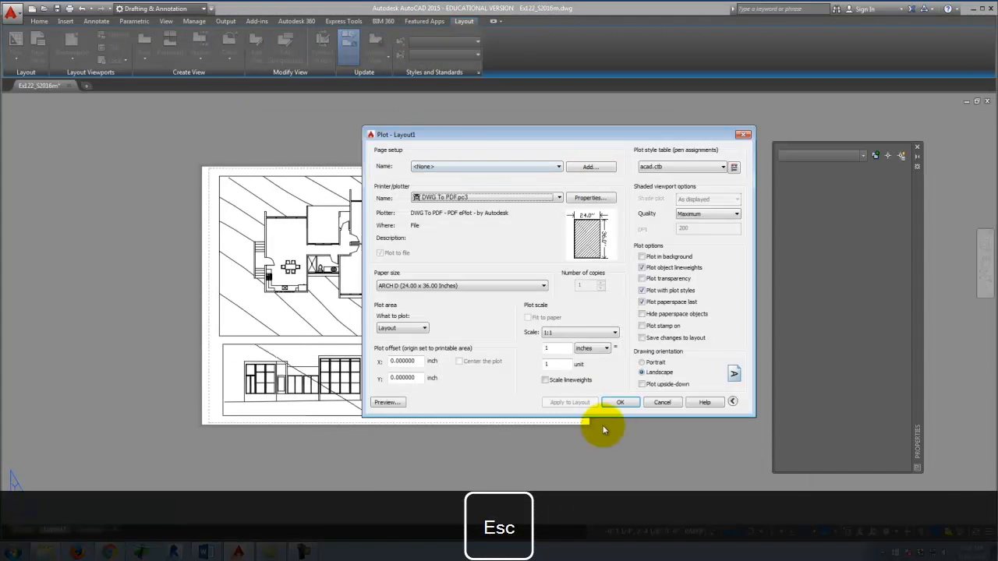
{"action": "left_click", "coordinate": [662, 402]}
- Create a new layer named NoPrint based on the non-plotting Guides layer
{"action": "left_click", "coordinate": [40, 22]}
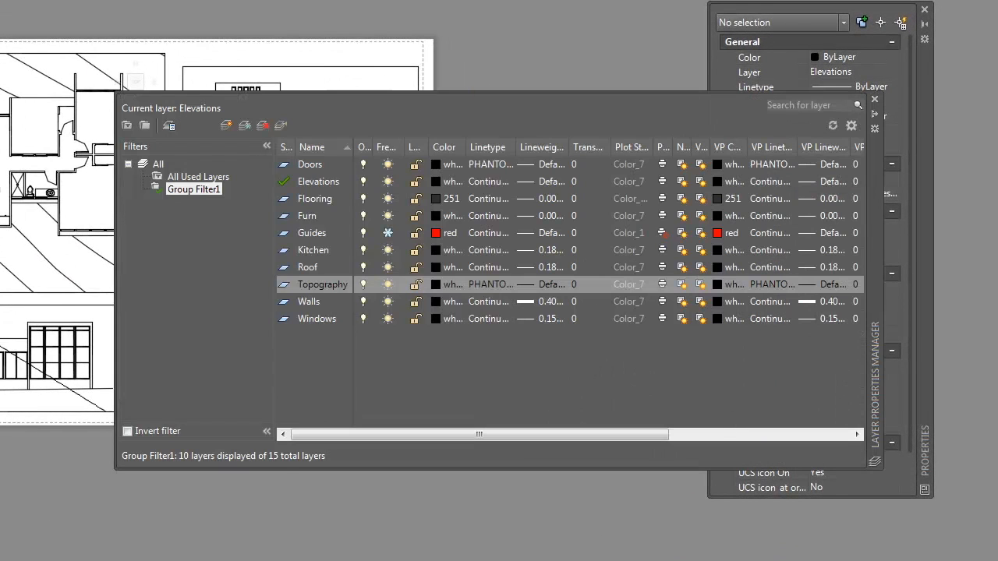
{"action": "left_click", "coordinate": [314, 234]}
{"action": "left_click", "coordinate": [314, 234]}
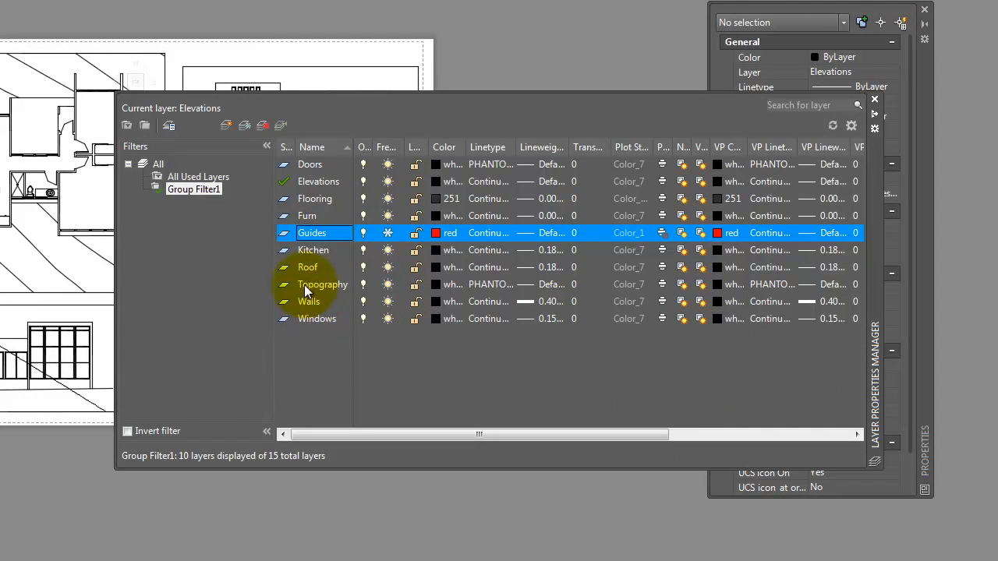
{"action": "left_click", "coordinate": [227, 126]}
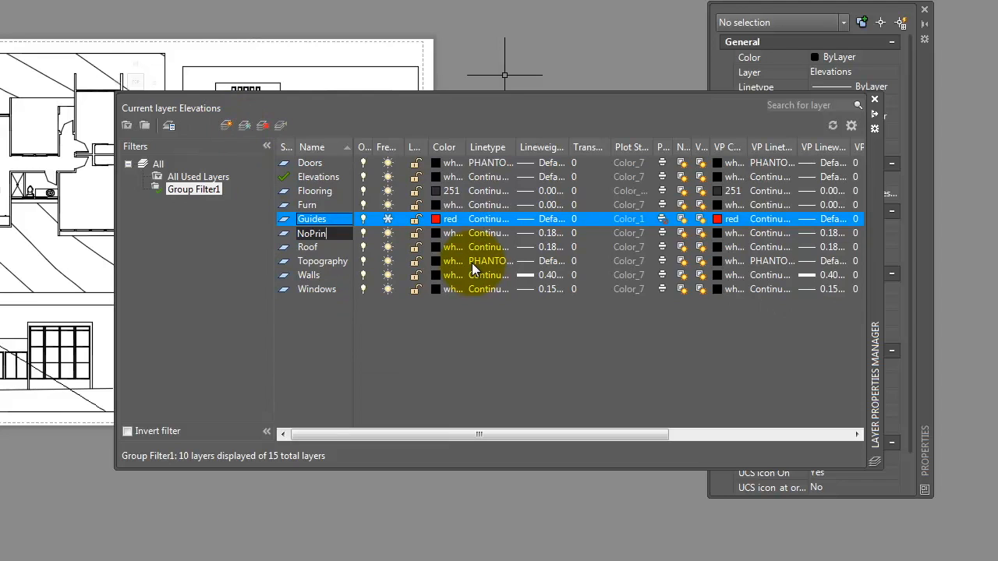
{"action": "type", "text": "NoPrint"}
{"action": "key", "text": "Return"}
- Set the NoPrint layer's color to green and return the Kitchen layer's color to white
{"action": "left_click", "coordinate": [437, 234]}
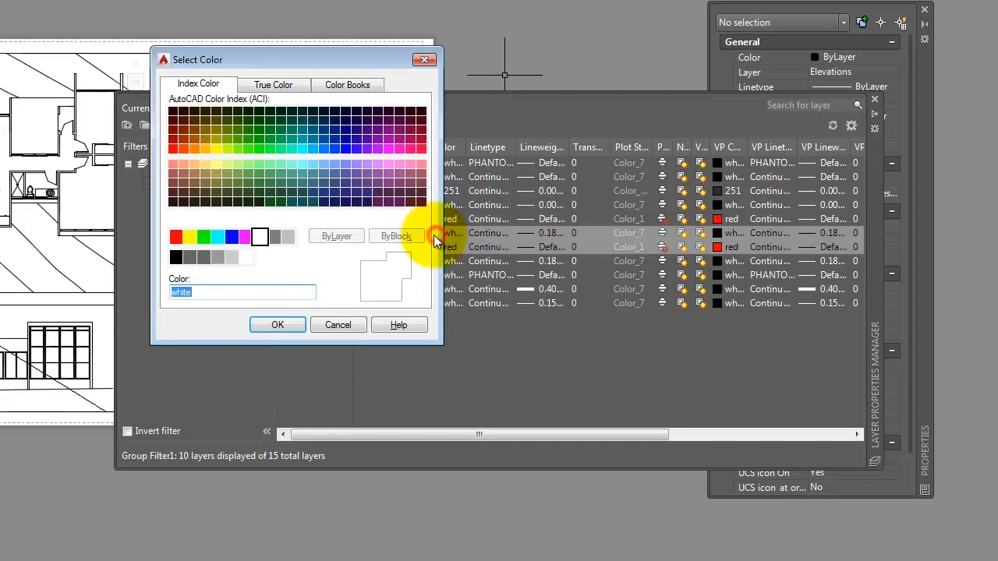
{"action": "left_click", "coordinate": [203, 236]}
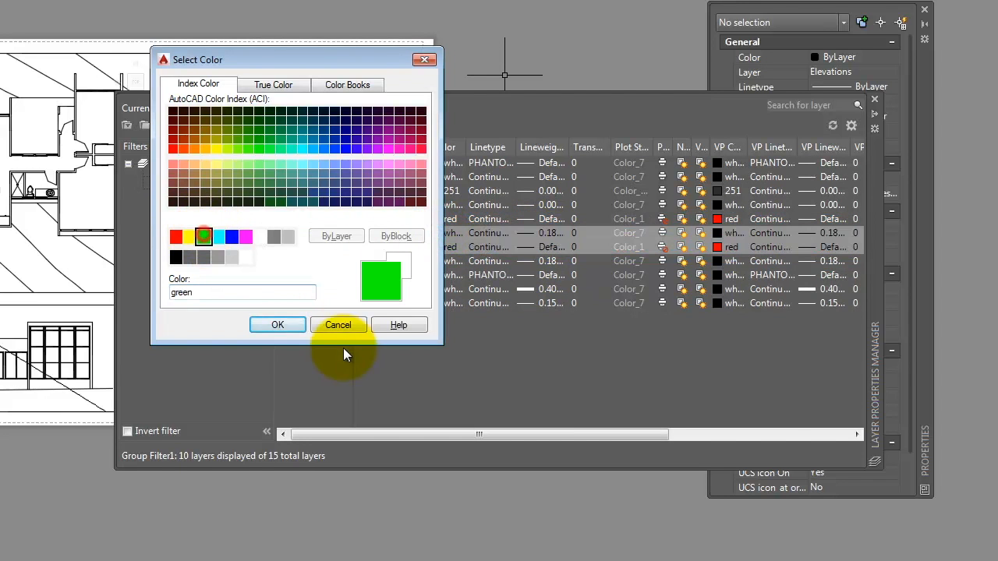
{"action": "left_click", "coordinate": [280, 326]}
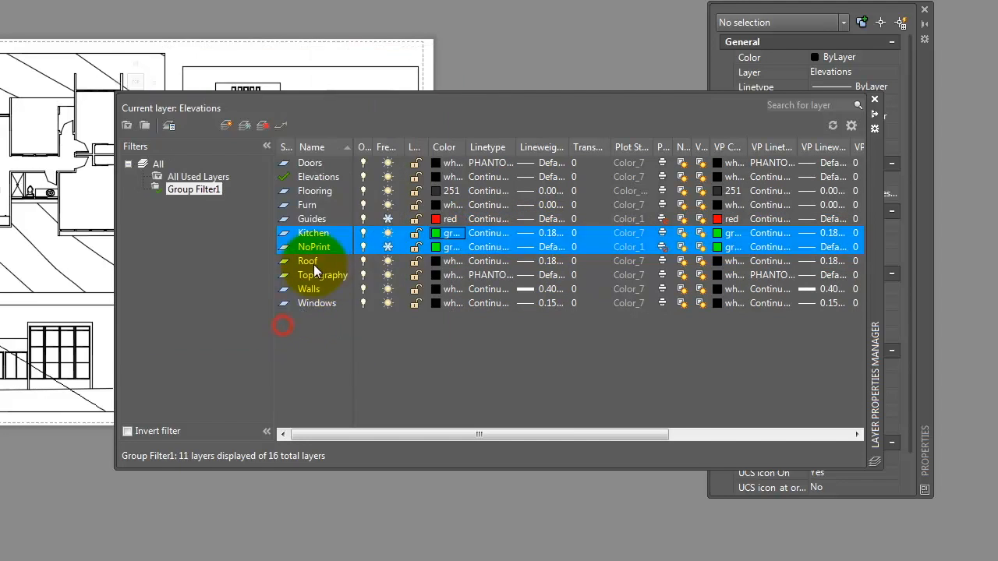
{"action": "left_click", "coordinate": [406, 344]}
{"action": "left_click", "coordinate": [437, 234]}
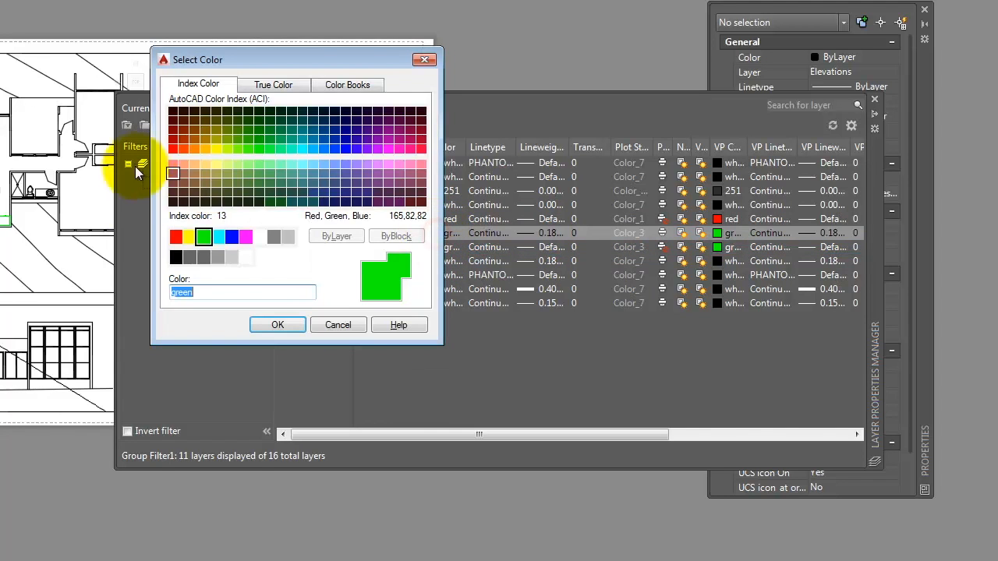
{"action": "left_click", "coordinate": [259, 235]}
{"action": "left_click", "coordinate": [277, 327]}
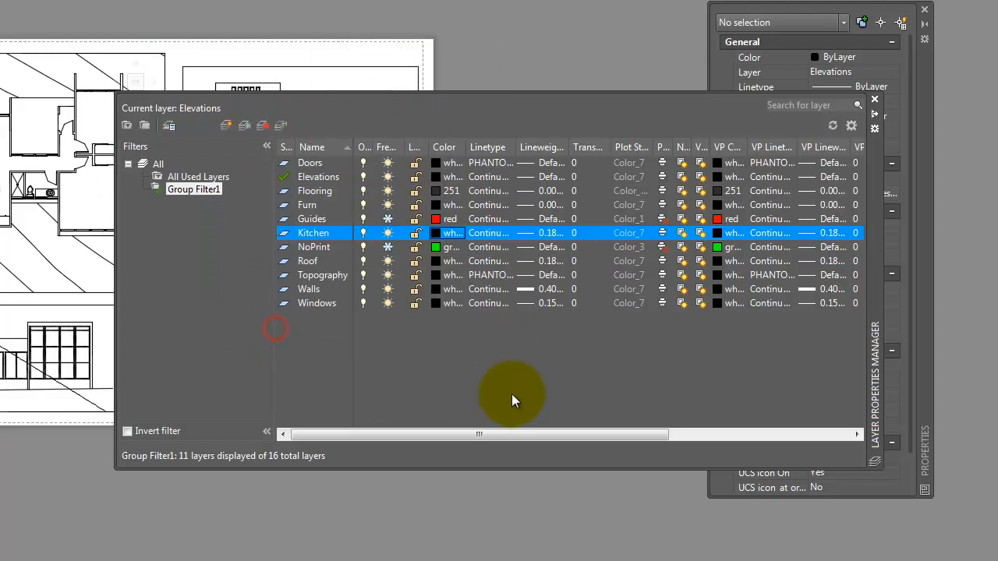
- Check the NoPrint layer's color without changing it, and thaw the layer
{"action": "left_click", "coordinate": [449, 247]}
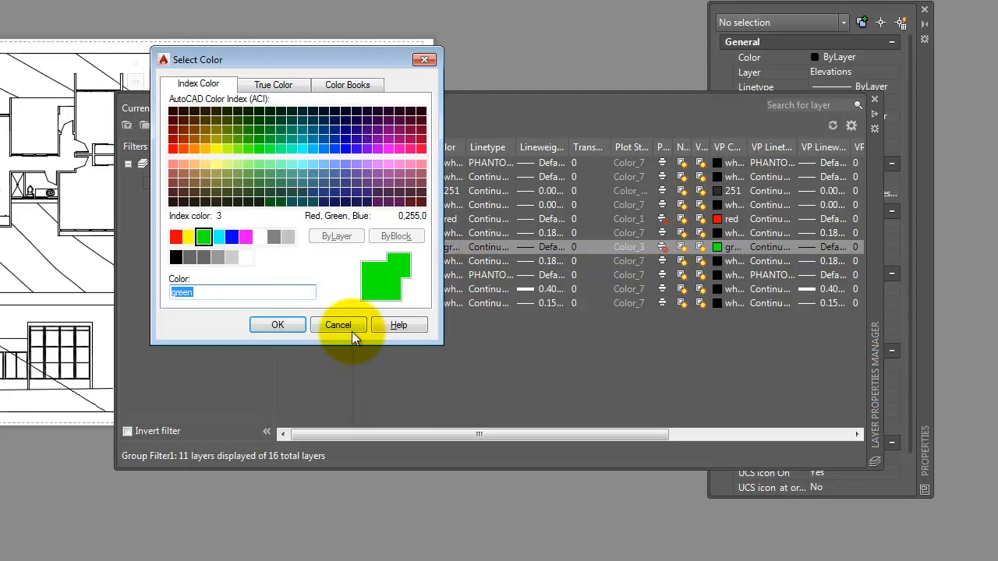
{"action": "left_click", "coordinate": [345, 325]}
{"action": "left_click", "coordinate": [388, 247]}
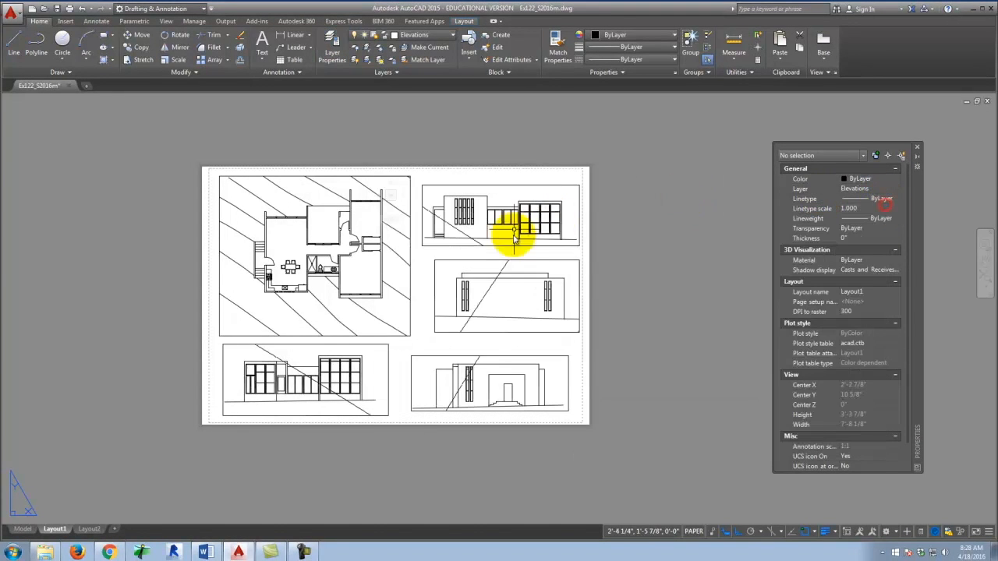
- Move all five viewport frames on the sheet to the NoPrint layer and clear the selection
{"action": "left_click", "coordinate": [445, 444]}
{"action": "left_click", "coordinate": [353, 217]}
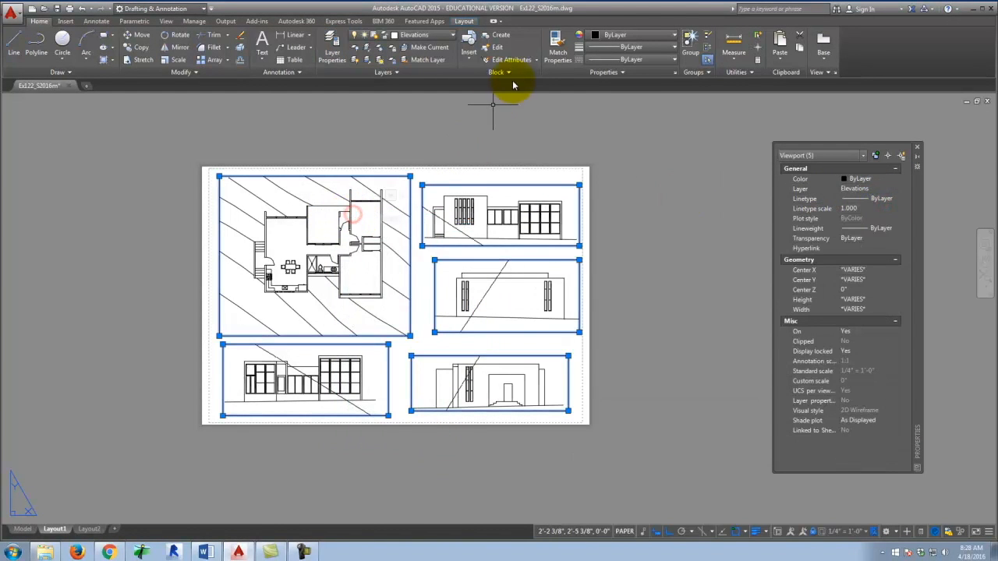
{"action": "left_click", "coordinate": [419, 38]}
{"action": "left_click", "coordinate": [419, 123]}
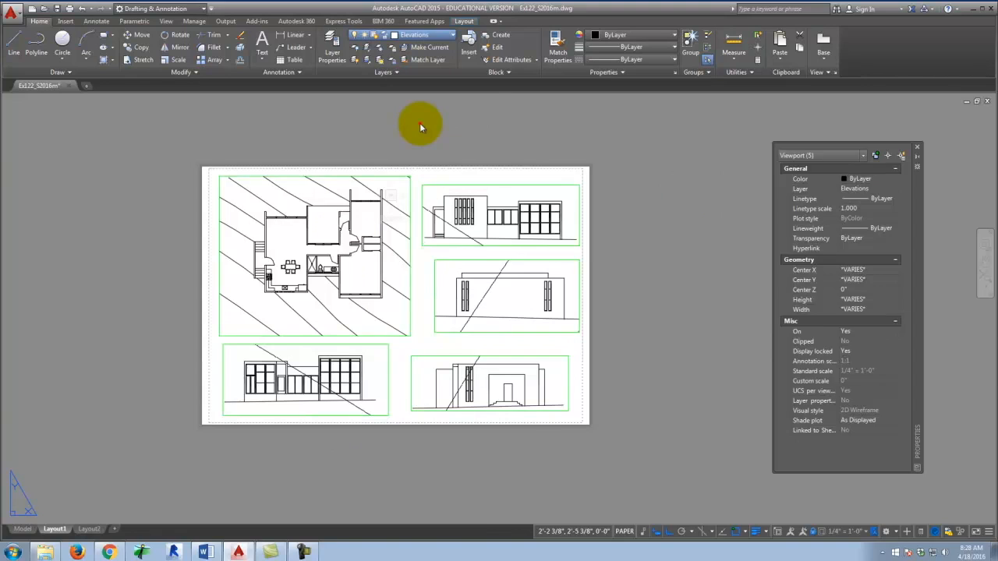
{"action": "key", "text": "Escape"}
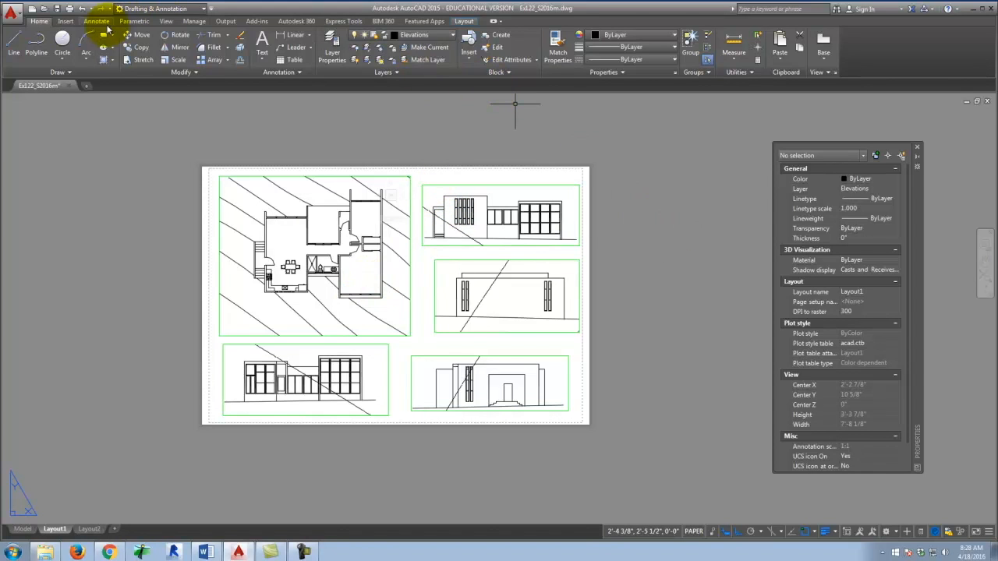
- Preview the Layout1 plot to check the viewport borders, and leave without plotting
{"action": "left_click", "coordinate": [70, 9]}
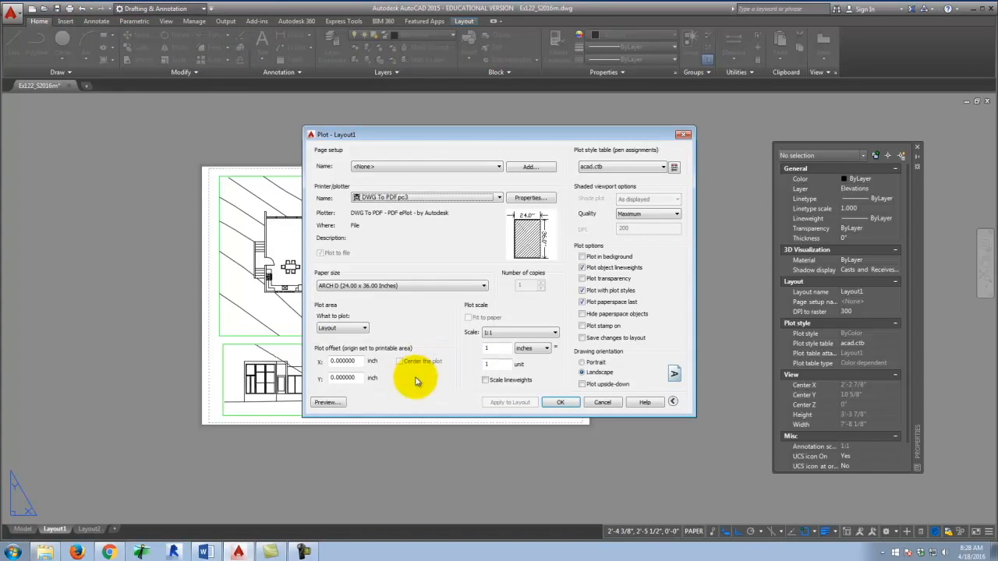
{"action": "left_click", "coordinate": [335, 402]}
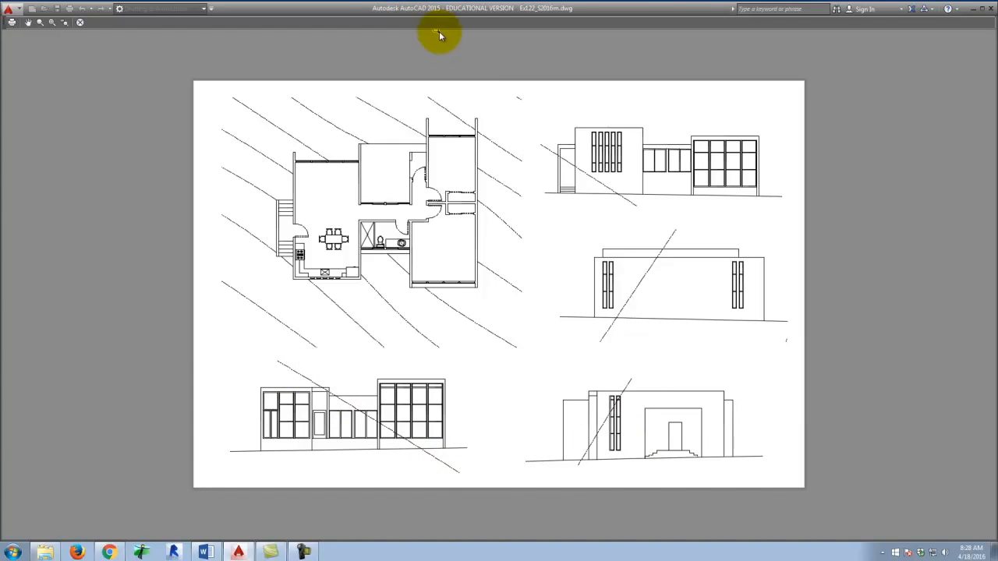
{"action": "key", "text": "Escape"}
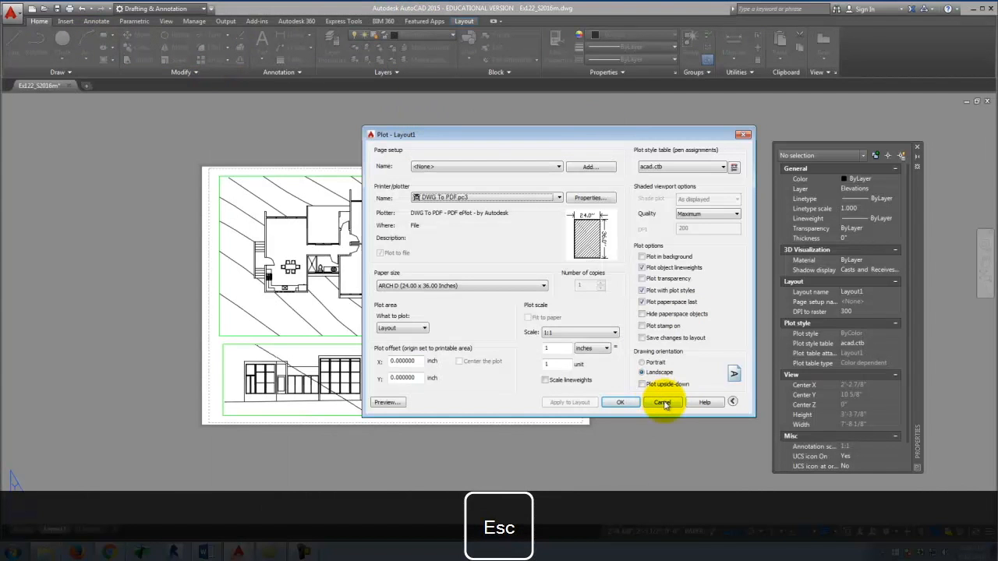
{"action": "key", "text": "Escape"}
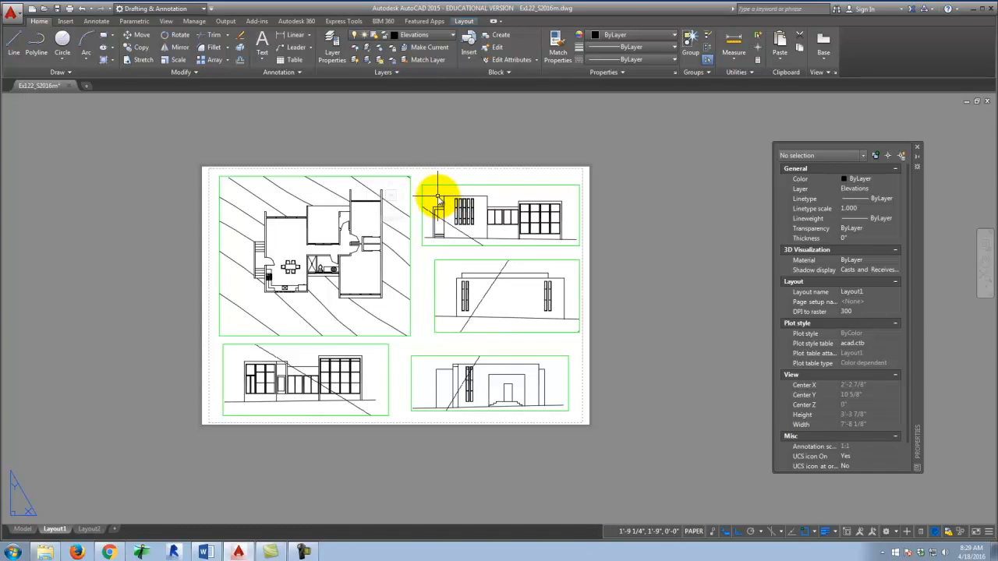
- Freeze the Topography layer only inside the upper-right elevation viewport and return to paper space
{"action": "scroll", "coordinate": [527, 190], "scroll_direction": "up", "scroll_amount": 4}
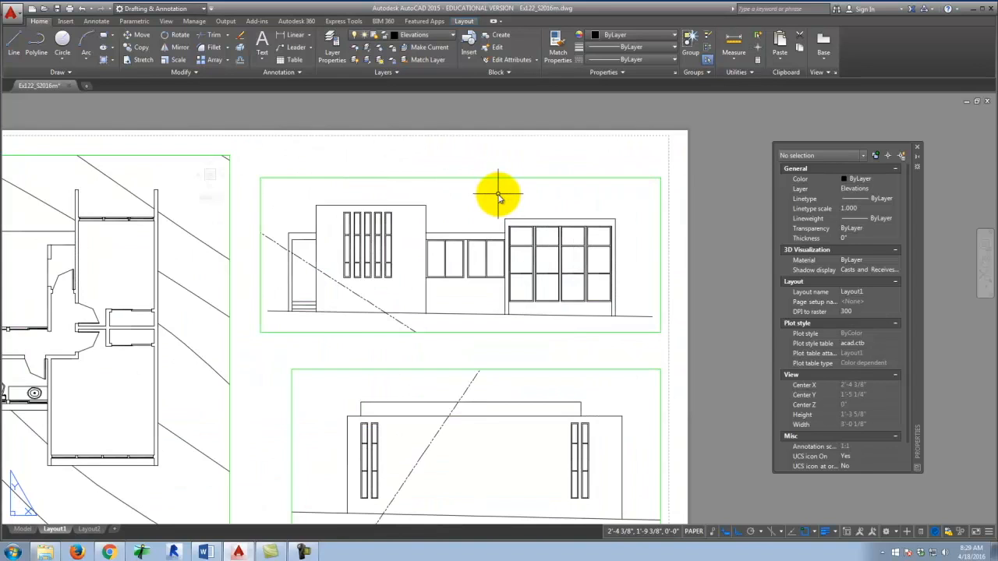
{"action": "double_click", "coordinate": [498, 196]}
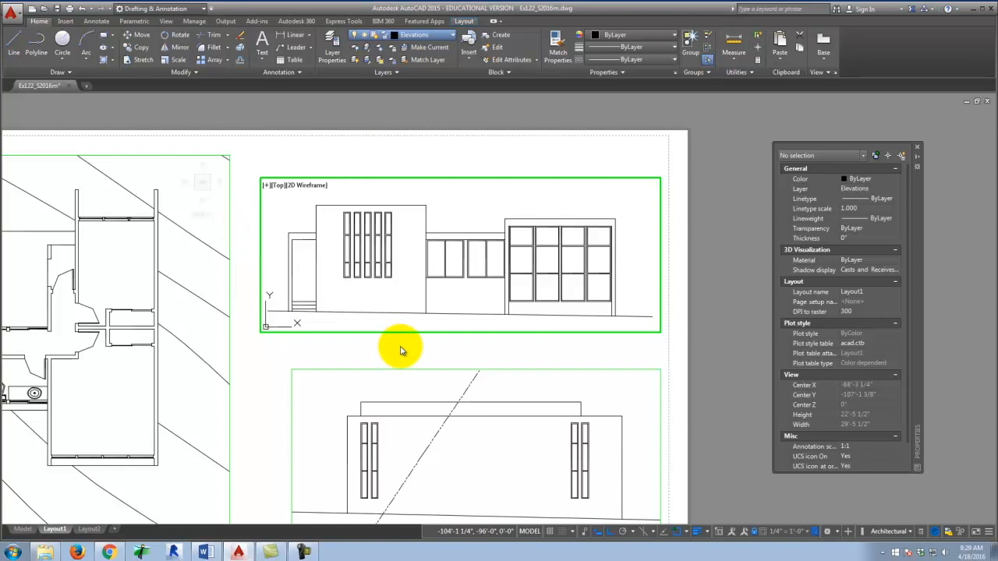
{"action": "double_click", "coordinate": [577, 152]}
- Freeze the Topography layer in the middle-right, lower-right and lower-left elevation viewports, and return to paper space
{"action": "scroll", "coordinate": [639, 161], "scroll_direction": "down", "scroll_amount": 2}
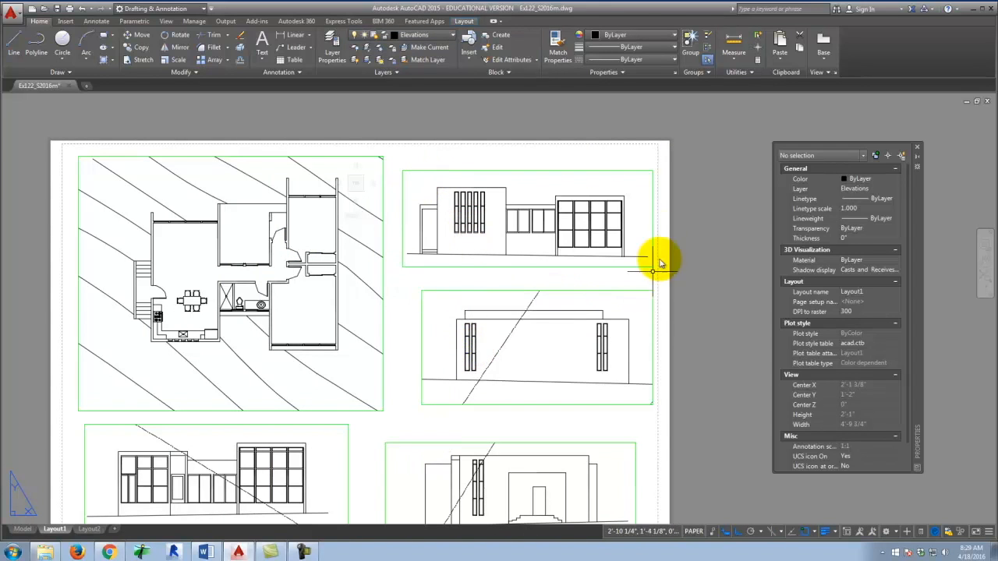
{"action": "scroll", "coordinate": [414, 143], "scroll_direction": "down", "scroll_amount": 2}
{"action": "scroll", "coordinate": [435, 240], "scroll_direction": "up", "scroll_amount": 2}
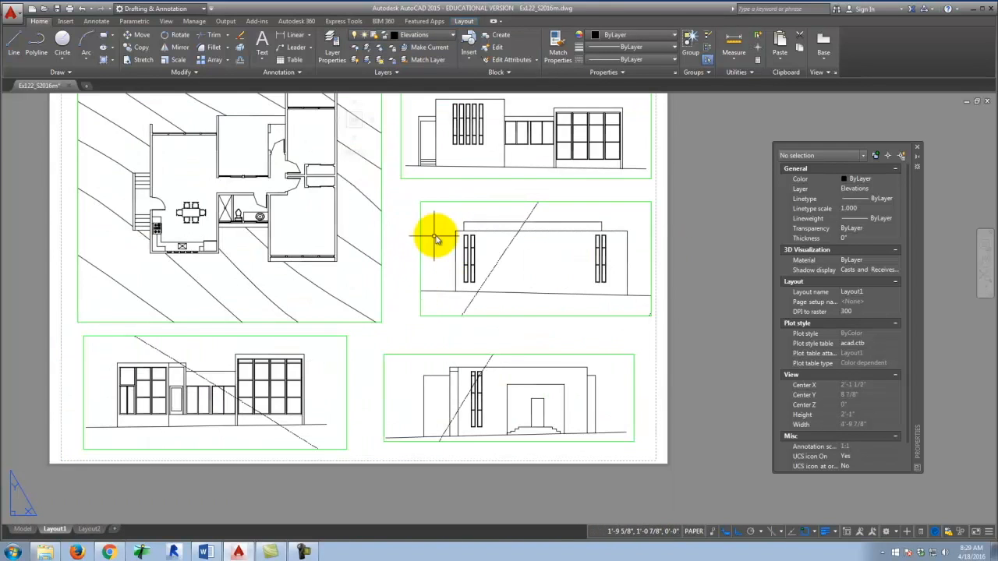
{"action": "double_click", "coordinate": [441, 233]}
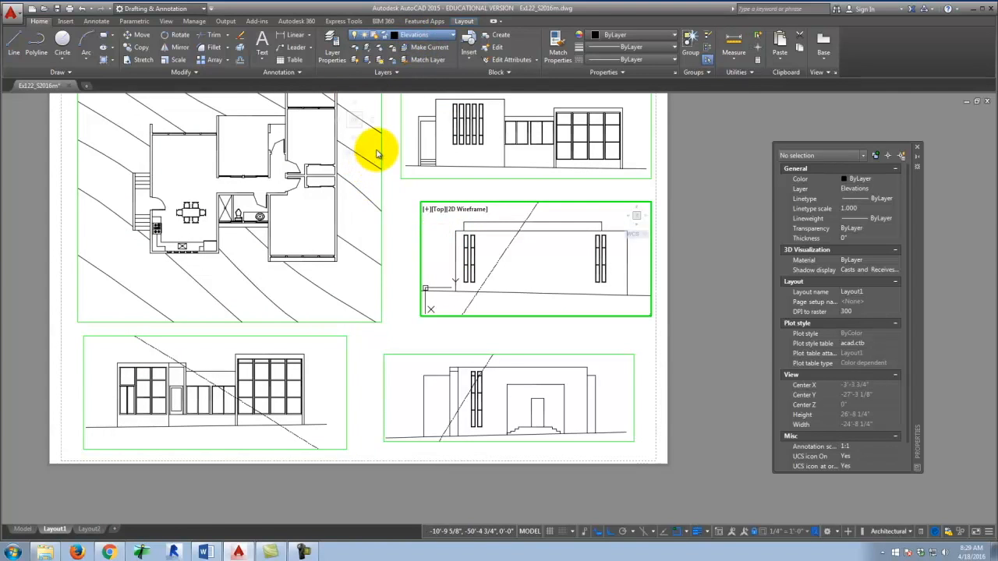
{"action": "left_click", "coordinate": [413, 222]}
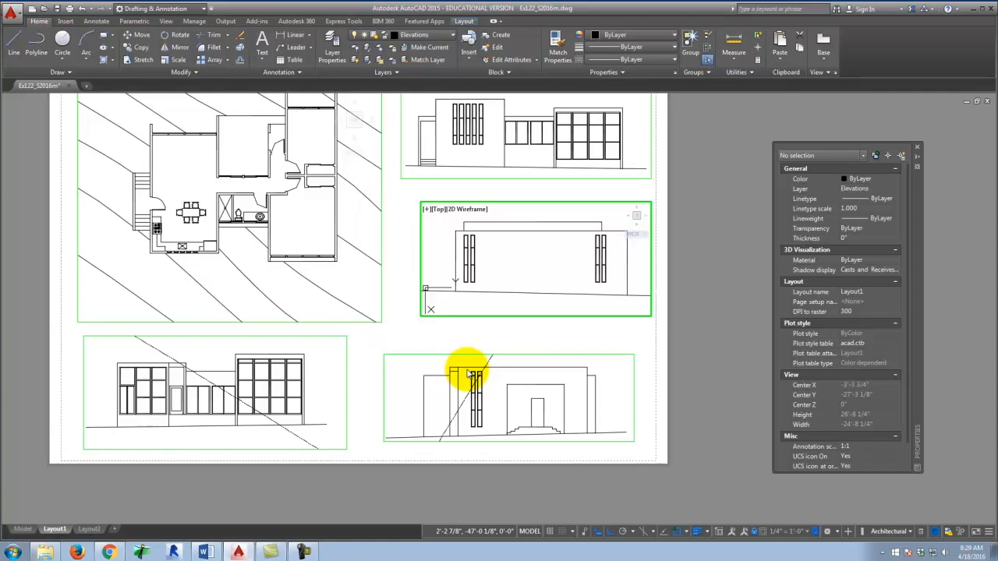
{"action": "left_click", "coordinate": [468, 374]}
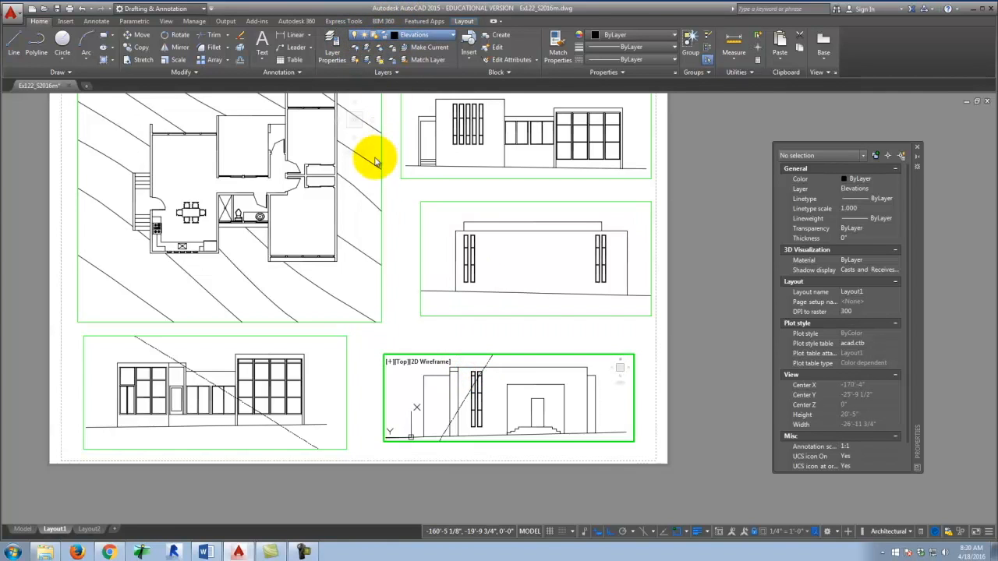
{"action": "left_click", "coordinate": [328, 380]}
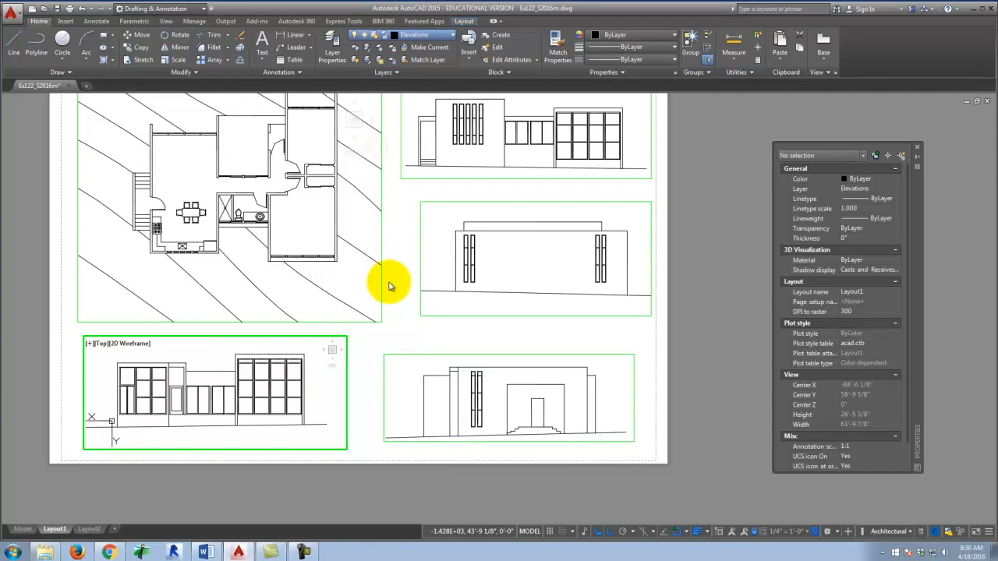
{"action": "double_click", "coordinate": [431, 341]}
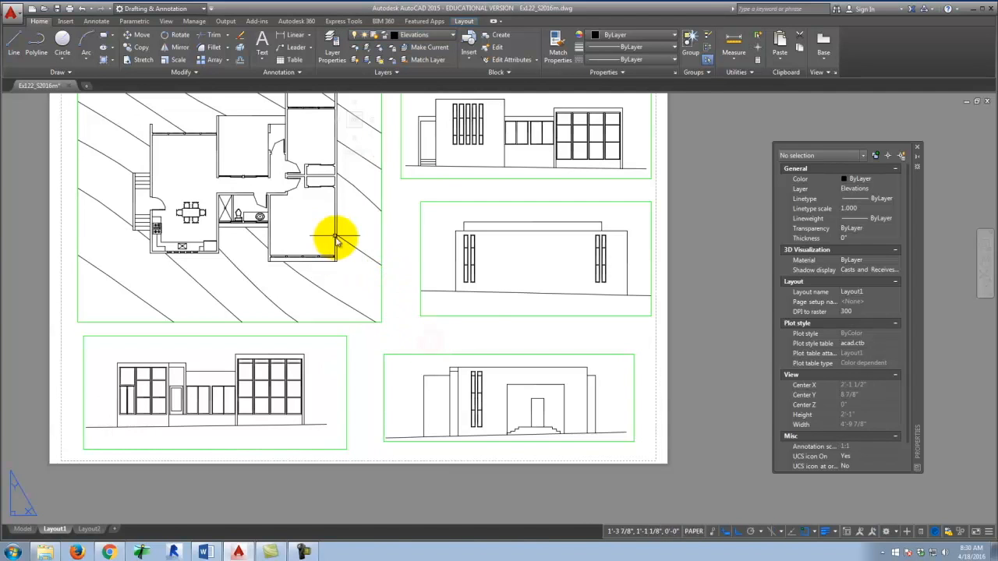
- Preview the Layout1 plot to check the elevations without topography lines, and leave without plotting
{"action": "scroll", "coordinate": [285, 341], "scroll_direction": "down", "scroll_amount": 2}
{"action": "scroll", "coordinate": [278, 345], "scroll_direction": "up", "scroll_amount": 4}
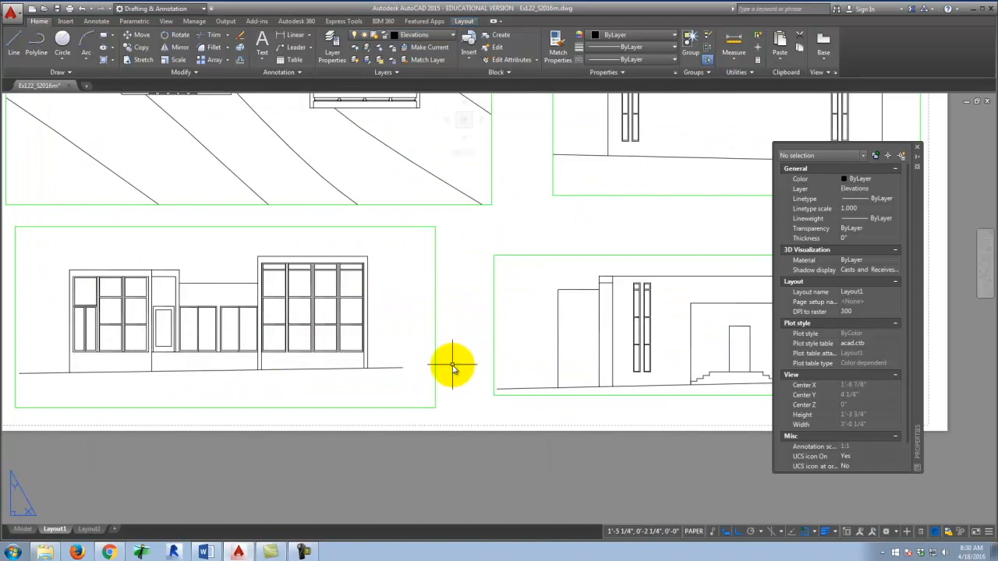
{"action": "scroll", "coordinate": [452, 364], "scroll_direction": "down", "scroll_amount": 1}
{"action": "scroll", "coordinate": [382, 337], "scroll_direction": "down", "scroll_amount": 3}
{"action": "scroll", "coordinate": [396, 337], "scroll_direction": "up", "scroll_amount": 2}
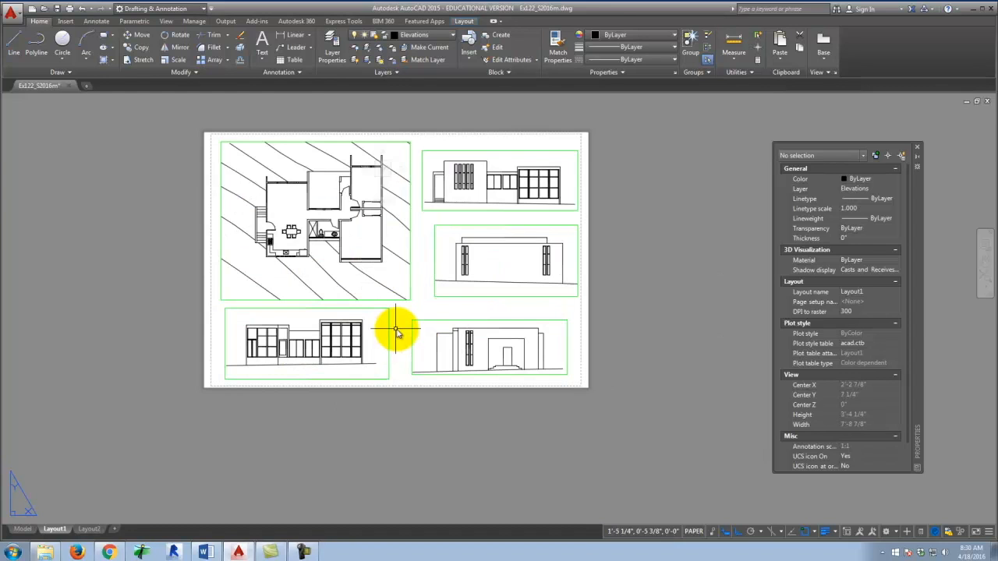
{"action": "left_click", "coordinate": [70, 8]}
{"action": "left_click", "coordinate": [325, 400]}
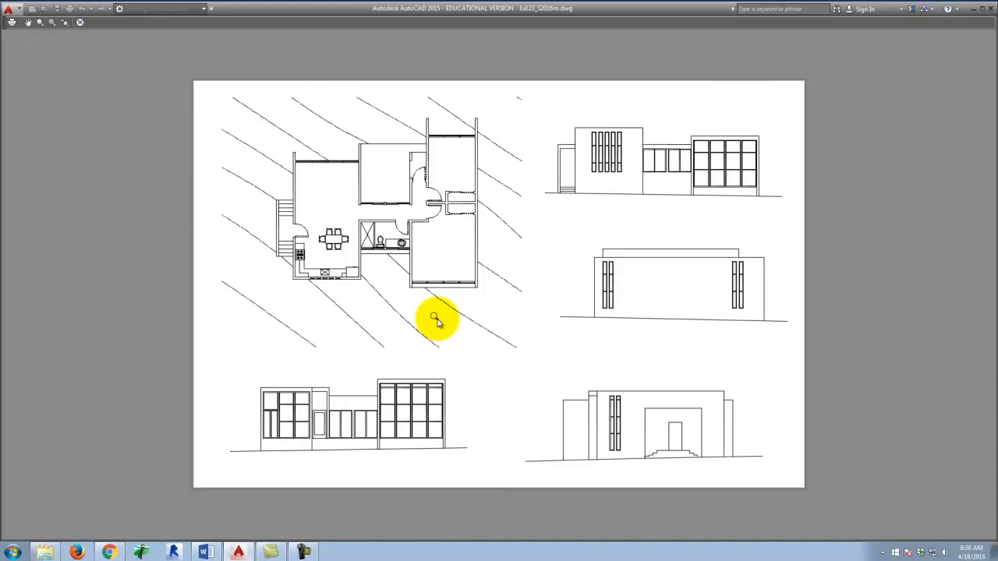
{"action": "key", "text": "Escape"}
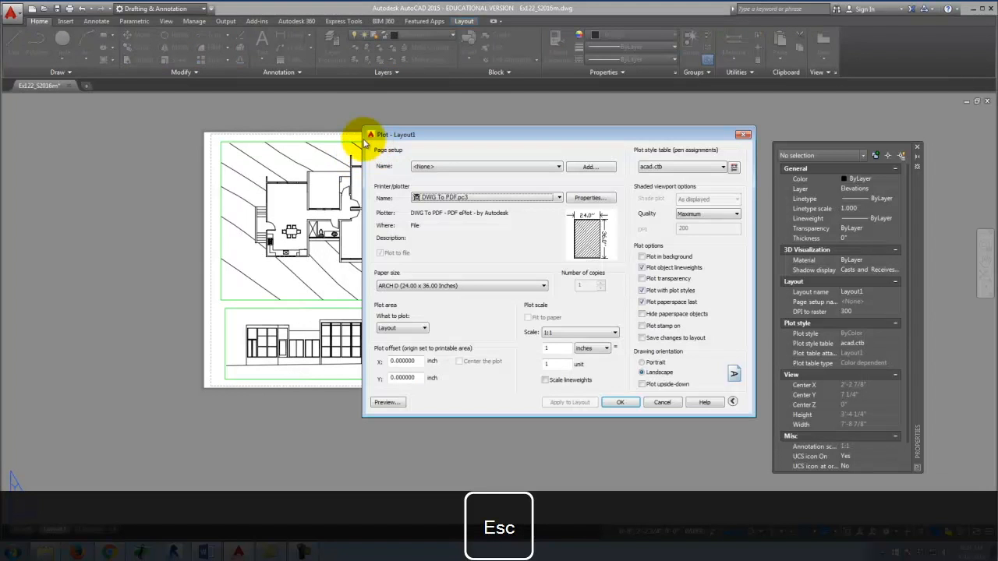
{"action": "left_click", "coordinate": [662, 402]}
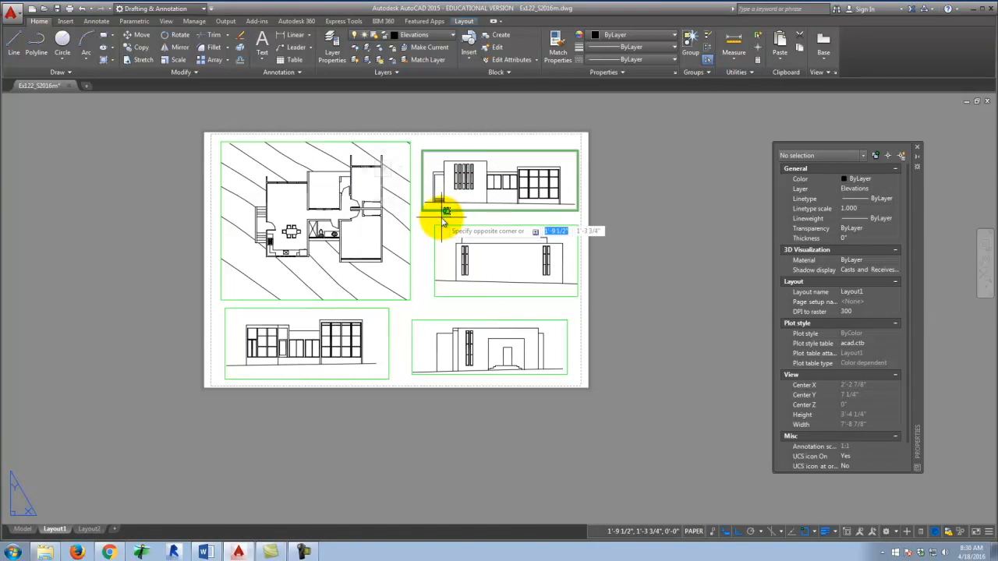
{"action": "left_click", "coordinate": [442, 215]}
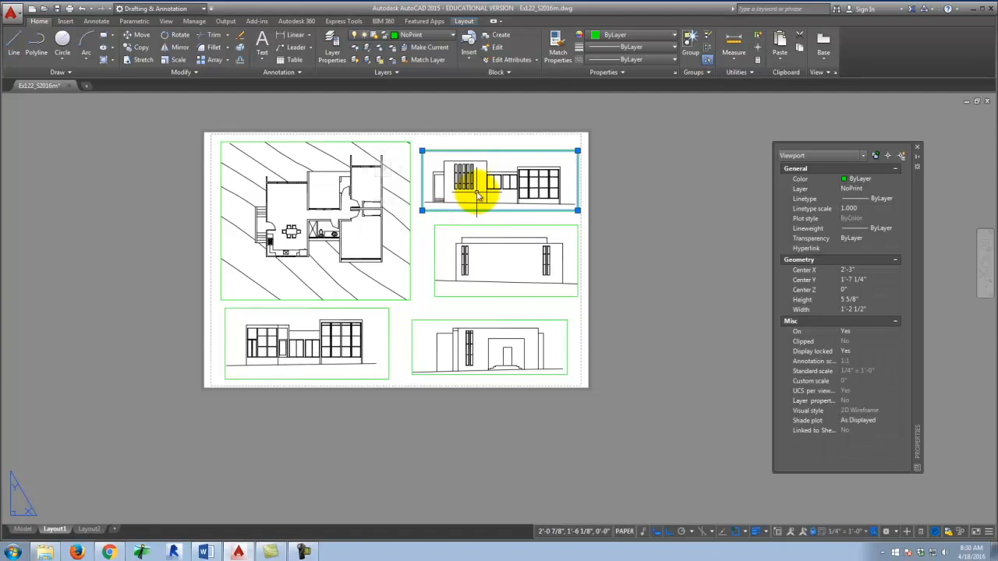
{"action": "left_click", "coordinate": [389, 328]}
{"action": "type", "text": "mo"}
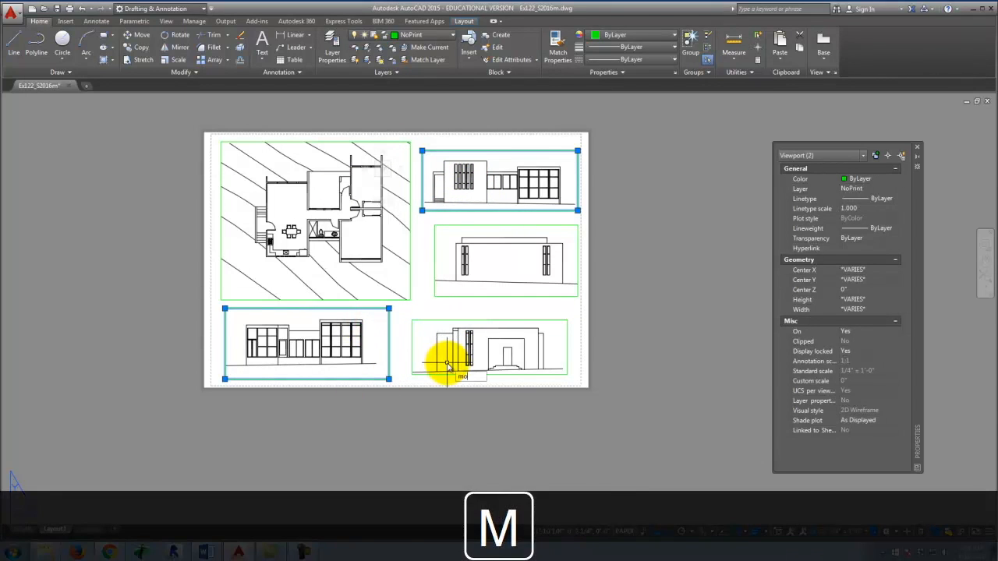
{"action": "key", "text": "Return"}
{"action": "key", "text": "Escape"}
- Move the lower-left elevation viewport horizontally off the sheet, into the empty area to its right
{"action": "left_click", "coordinate": [398, 381]}
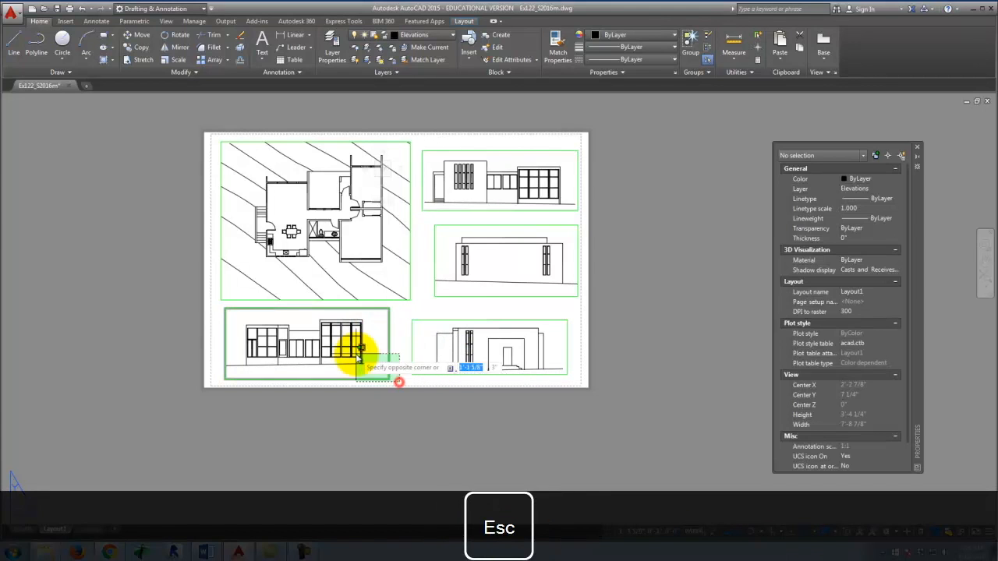
{"action": "left_click", "coordinate": [357, 355]}
{"action": "type", "text": "m"}
{"action": "key", "text": "Return"}
{"action": "left_click", "coordinate": [313, 337]}
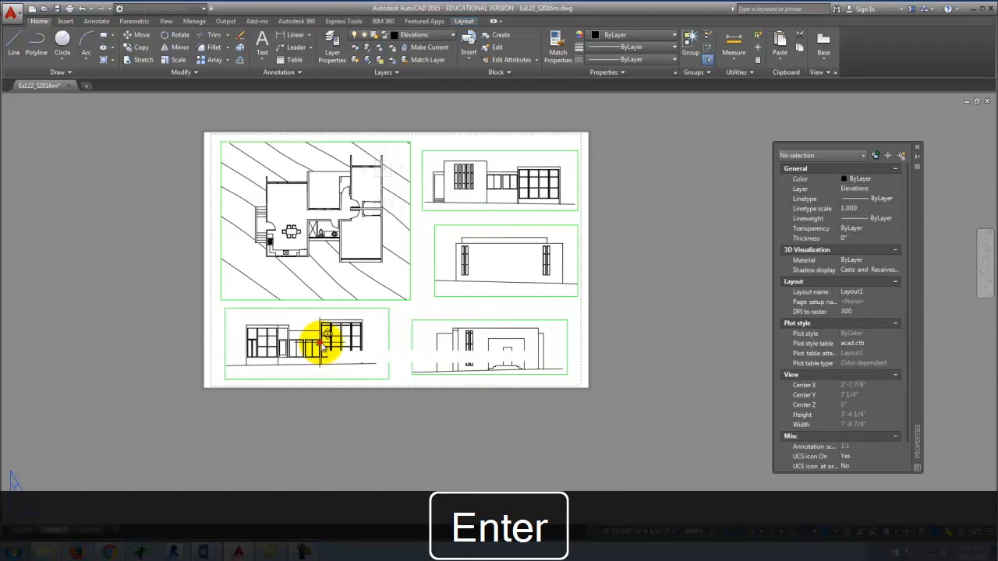
{"action": "left_click", "coordinate": [723, 363]}
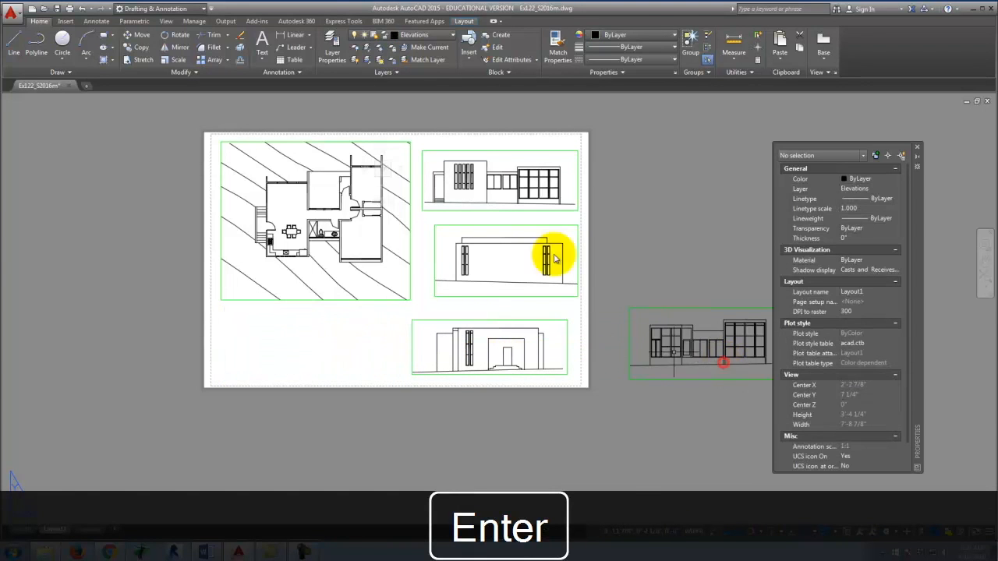
- Move the upper-right elevation viewport by a building corner onto the matching floor plan corner so their walls line up vertically
{"action": "left_click", "coordinate": [487, 210]}
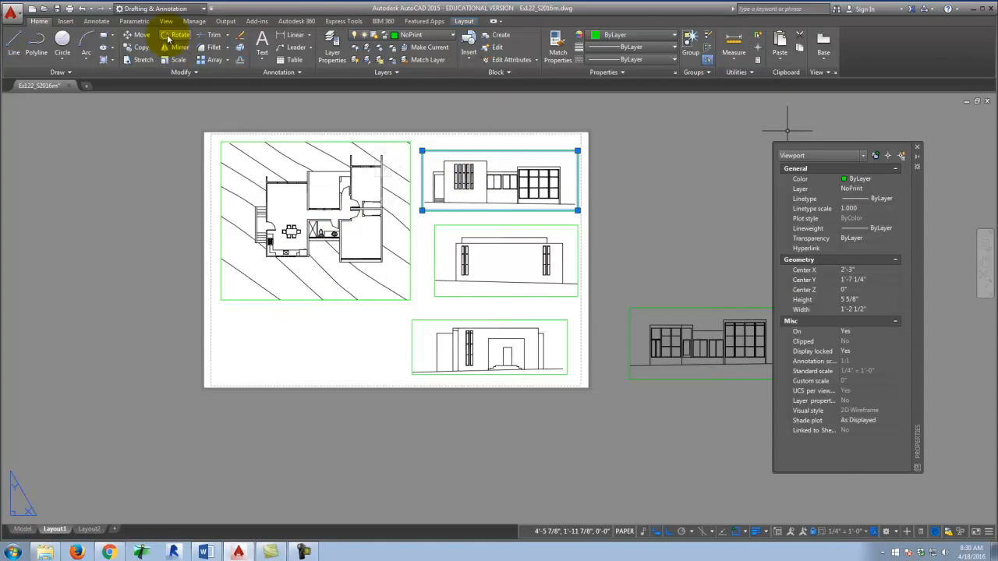
{"action": "left_click", "coordinate": [142, 35]}
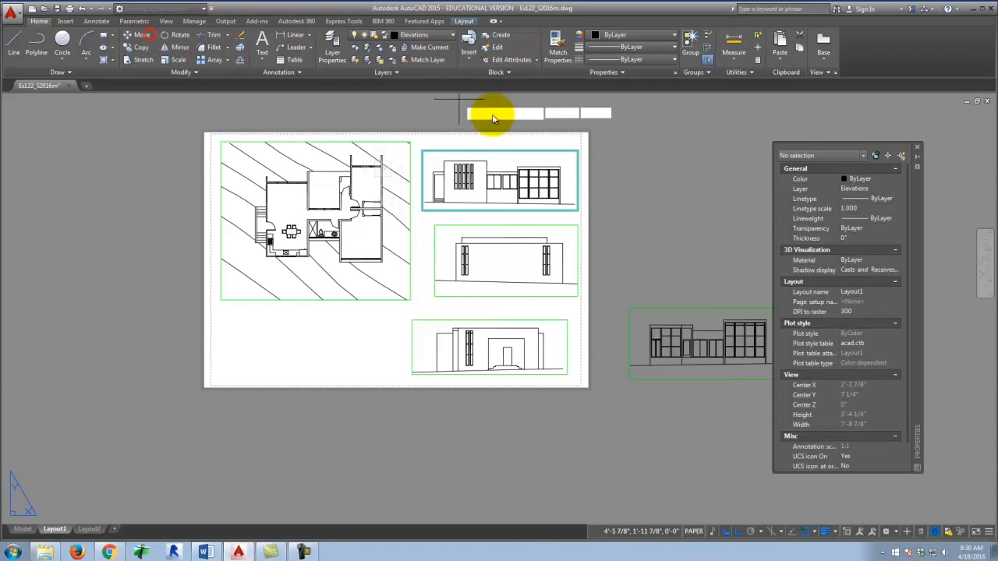
{"action": "left_click", "coordinate": [447, 164]}
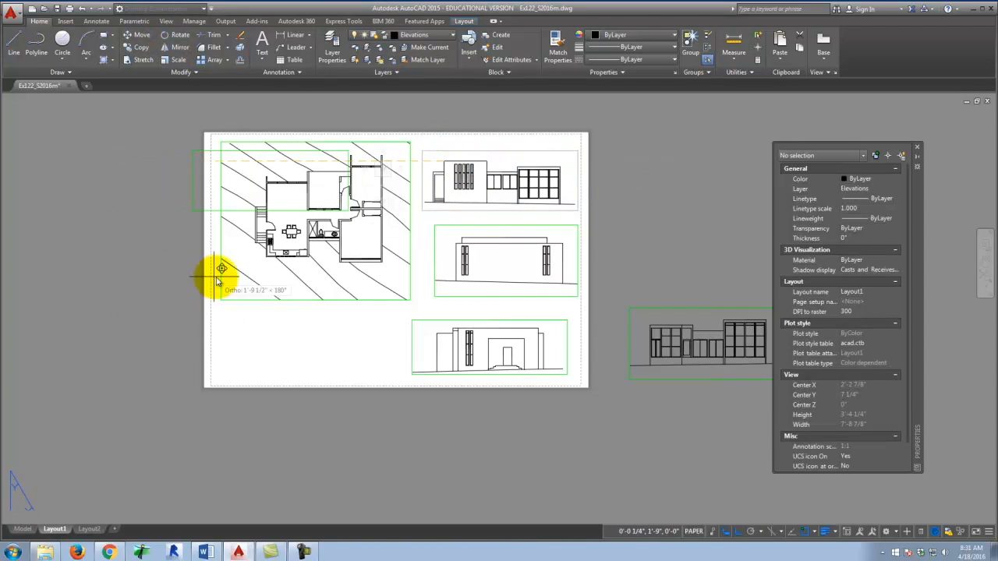
{"action": "scroll", "coordinate": [238, 275], "scroll_direction": "up", "scroll_amount": 5}
{"action": "scroll", "coordinate": [343, 207], "scroll_direction": "down", "scroll_amount": 6}
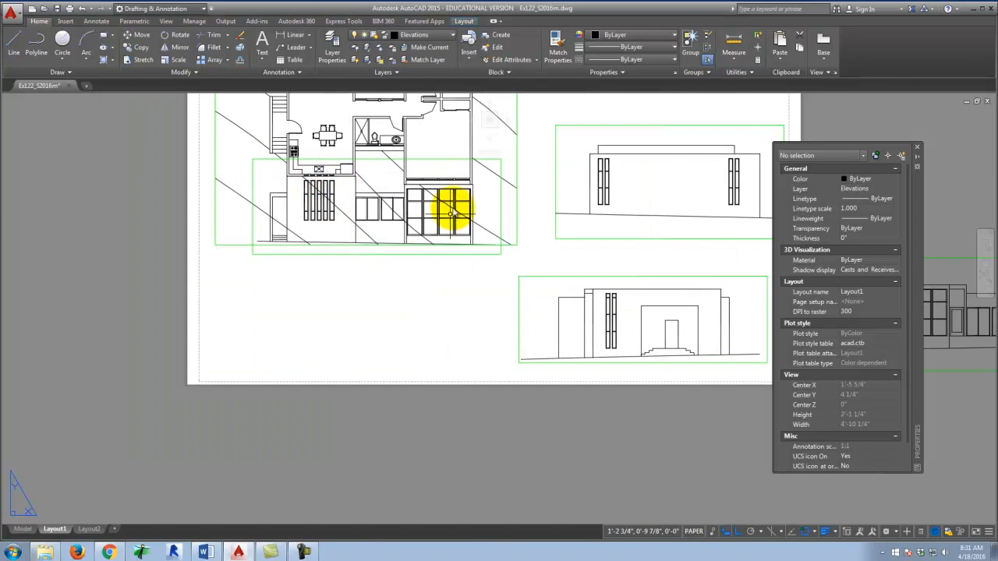
- Move the elevation viewport overlapping the floor plan straight down, clear of the floor plan viewport
{"action": "type", "text": "mov"}
{"action": "key", "text": "Return"}
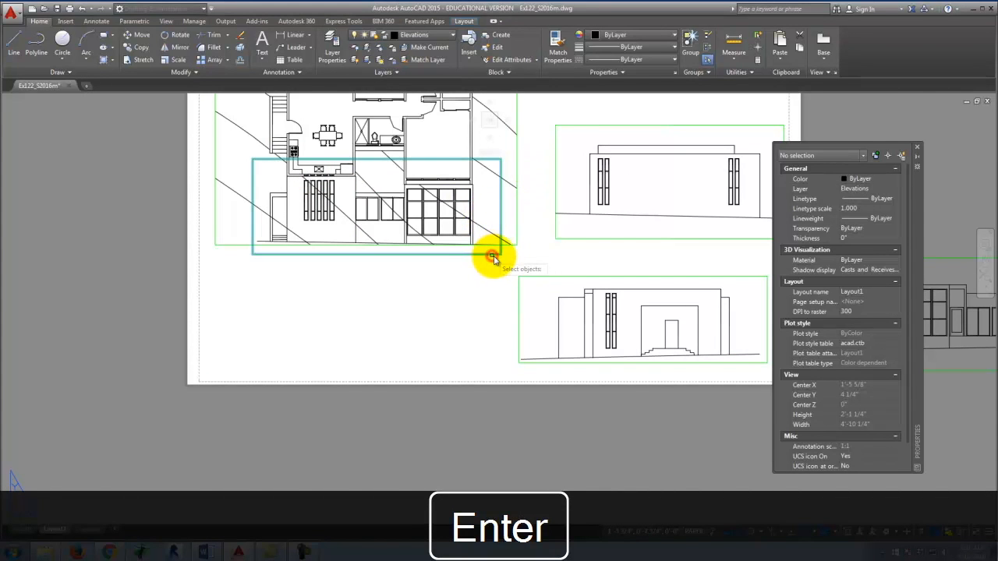
{"action": "left_click", "coordinate": [541, 197]}
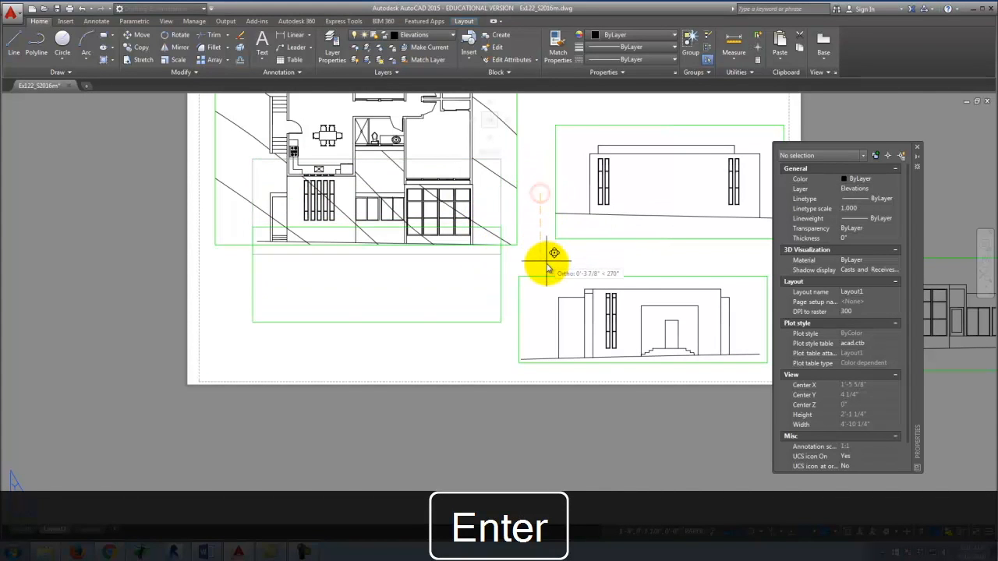
{"action": "left_click", "coordinate": [546, 289]}
{"action": "key", "text": "Escape"}
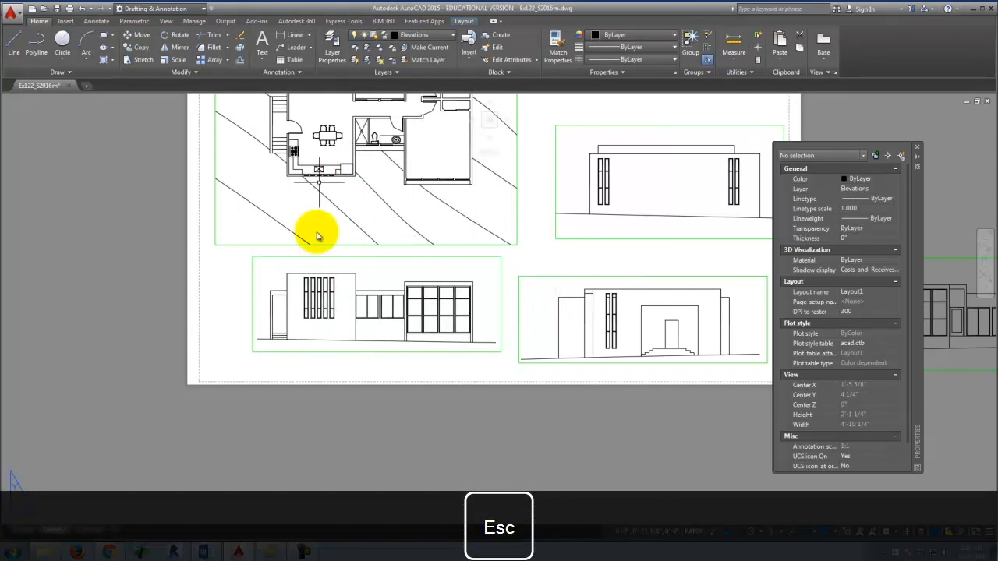
- Nudge the lower-left elevation viewport slightly up, closer to the floor plan viewport
{"action": "left_click_drag", "start_coordinate": [398, 376], "coordinate": [368, 330]}
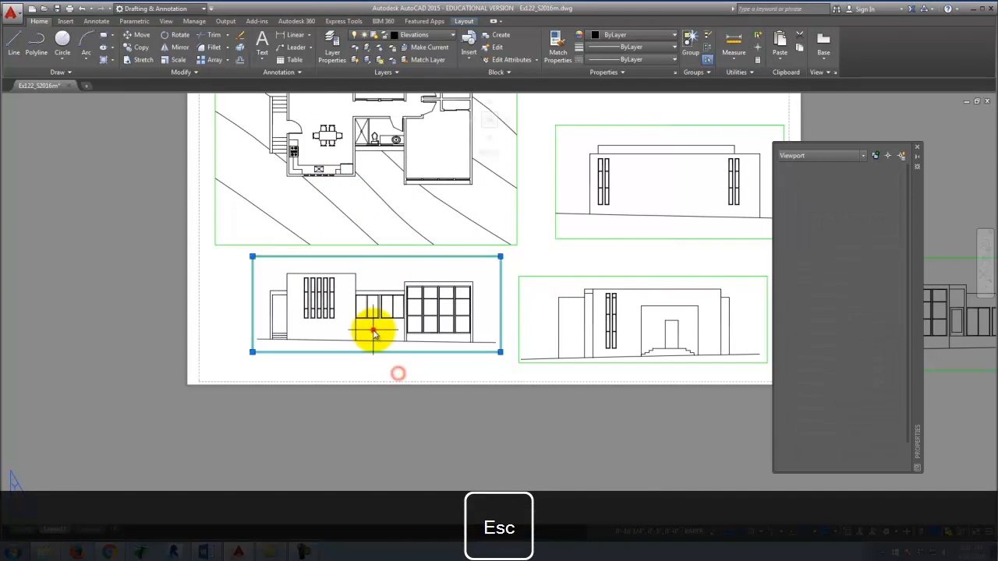
{"action": "key", "text": "Return"}
{"action": "left_click", "coordinate": [383, 396]}
{"action": "left_click", "coordinate": [386, 403]}
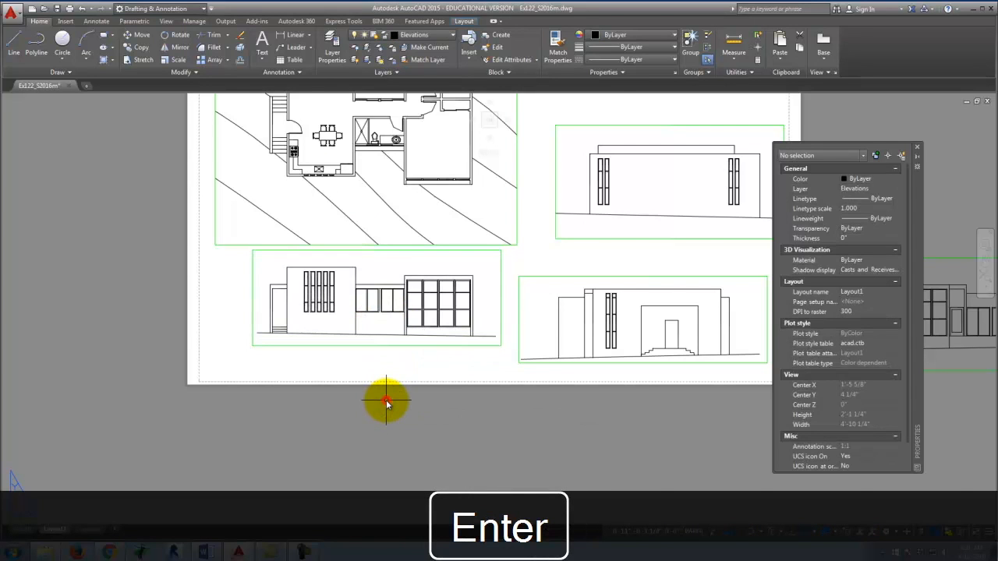
{"action": "scroll", "coordinate": [307, 350], "scroll_direction": "down", "scroll_amount": 2}
{"action": "scroll", "coordinate": [468, 341], "scroll_direction": "up", "scroll_amount": 2}
{"action": "key", "text": "Escape"}
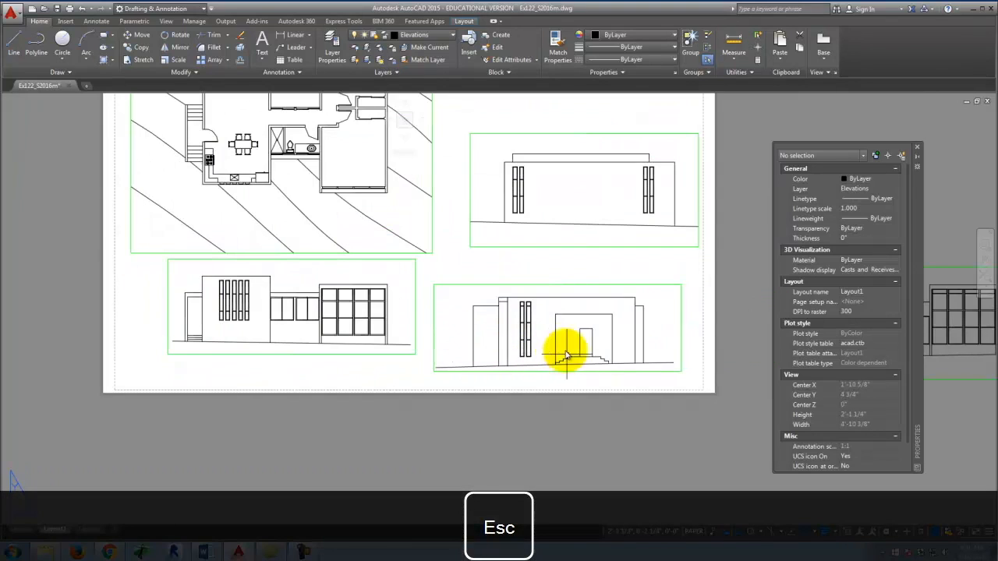
- Move the lower-right elevation viewport by its upper-left roof corner onto the roof corner of the lower-left elevation
{"action": "left_click", "coordinate": [580, 371]}
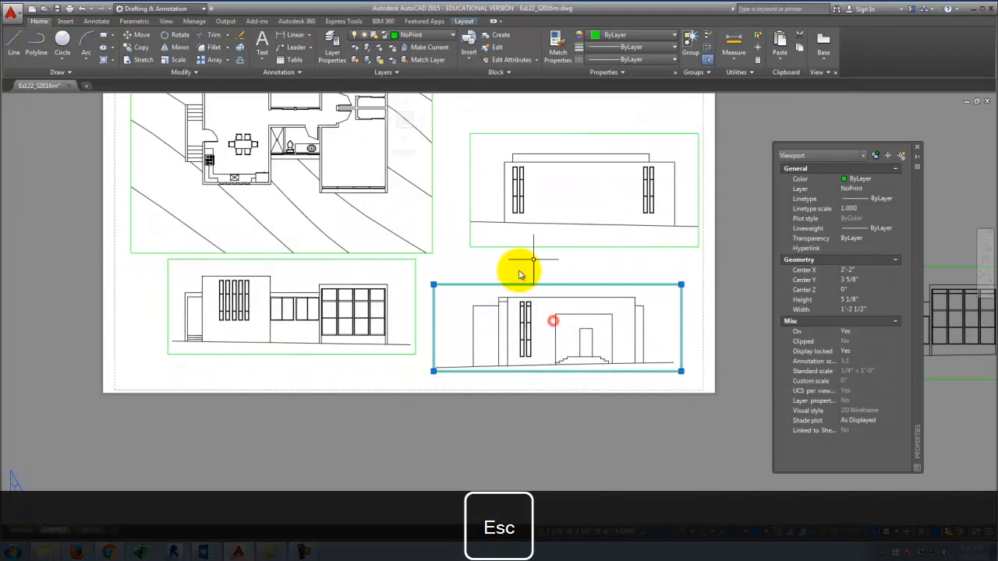
{"action": "key", "text": "Return"}
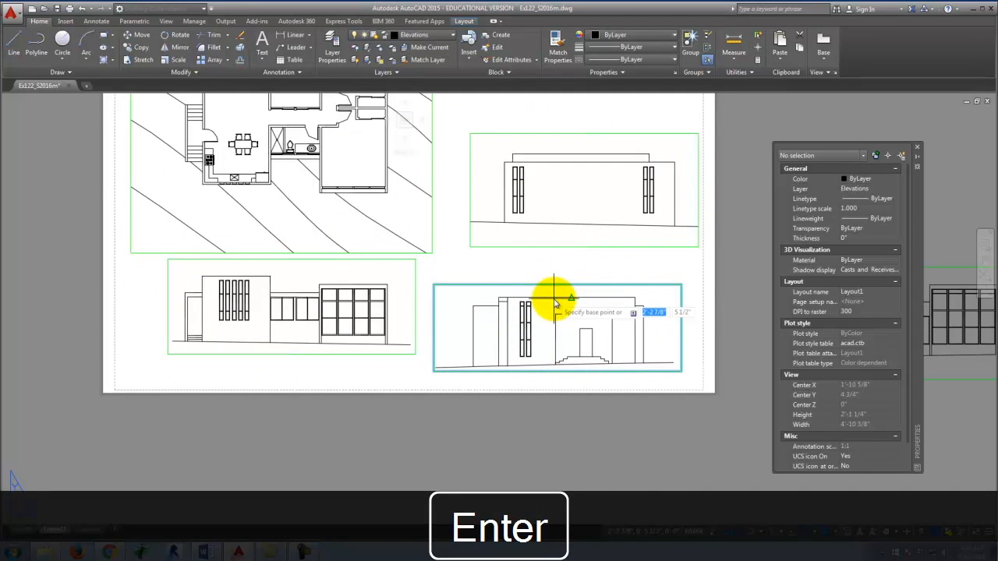
{"action": "left_click", "coordinate": [499, 298]}
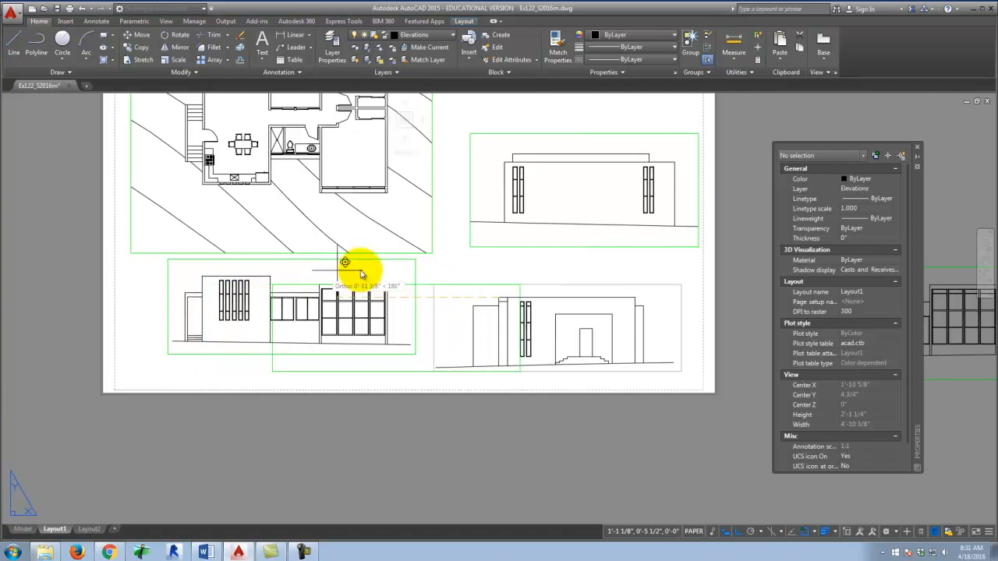
{"action": "left_click", "coordinate": [269, 278]}
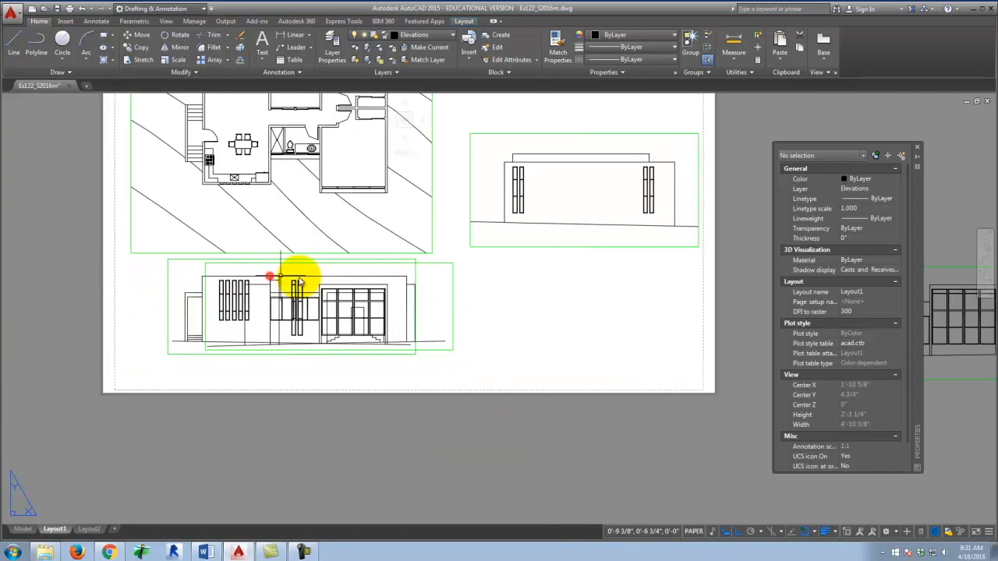
- Move the overlapping elevation viewport horizontally back to the sheet's lower-right area, keeping the roof lines level
{"action": "left_click", "coordinate": [451, 280]}
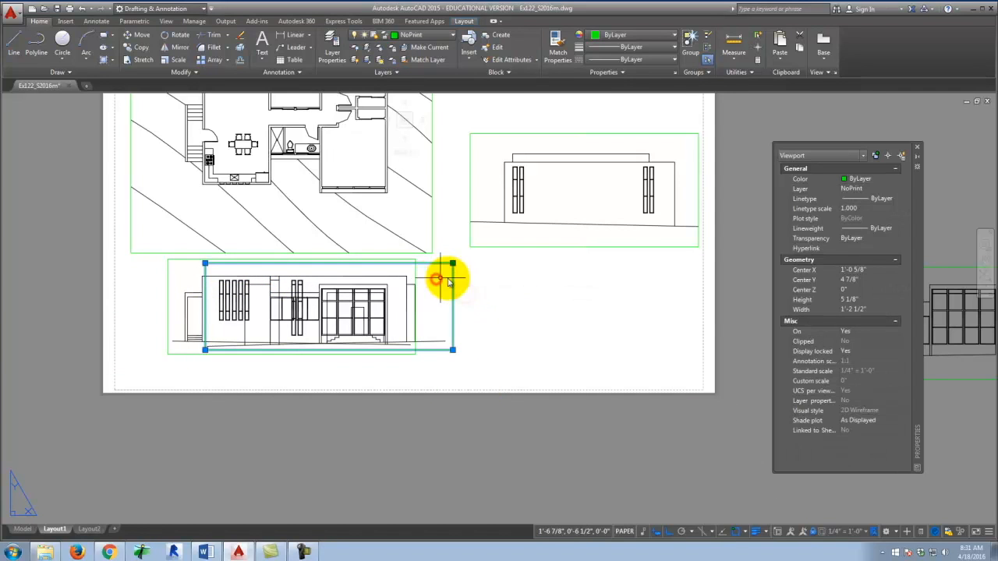
{"action": "key", "text": "m"}
{"action": "key", "text": "Return"}
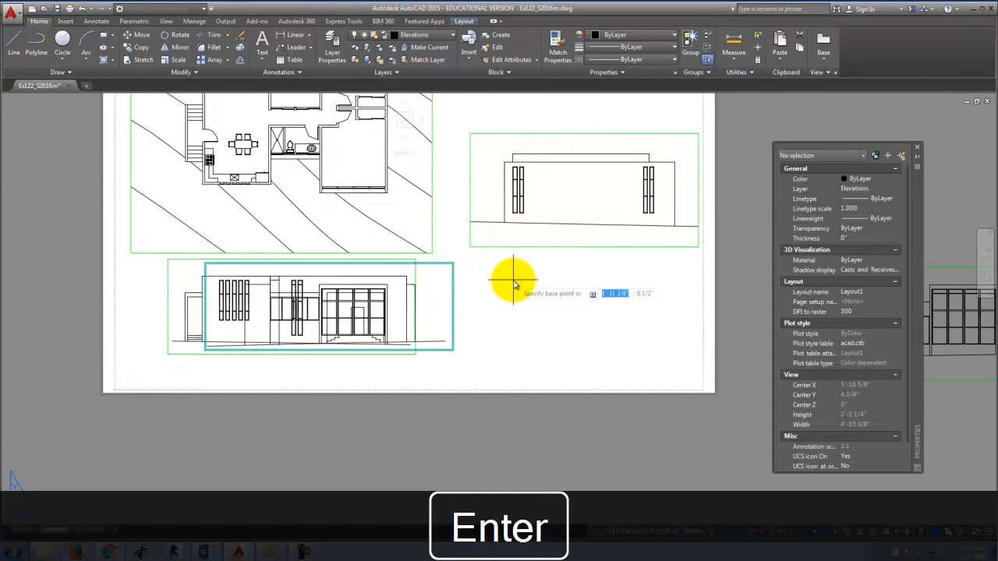
{"action": "left_click", "coordinate": [407, 365]}
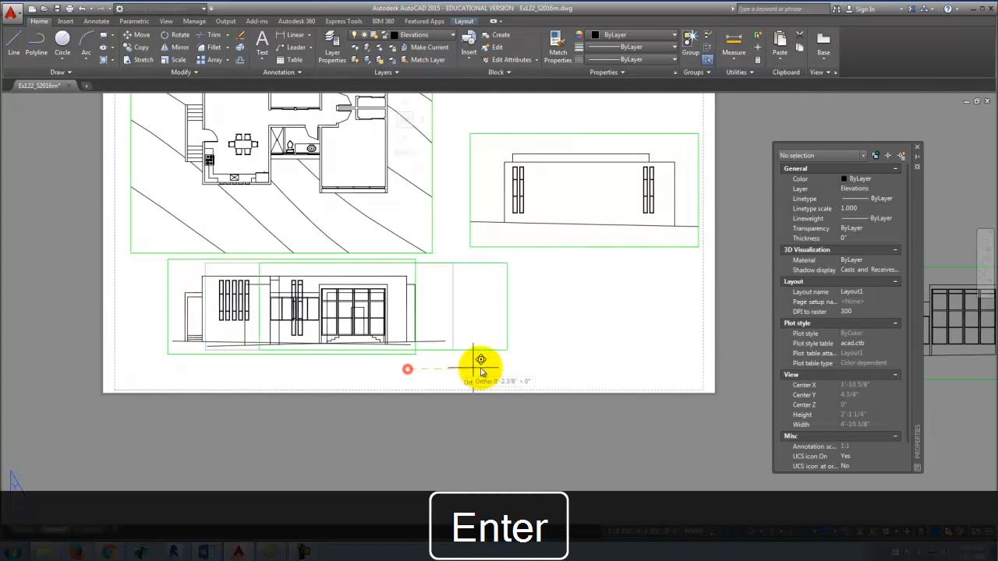
{"action": "left_click", "coordinate": [652, 362]}
{"action": "key", "text": "Escape"}
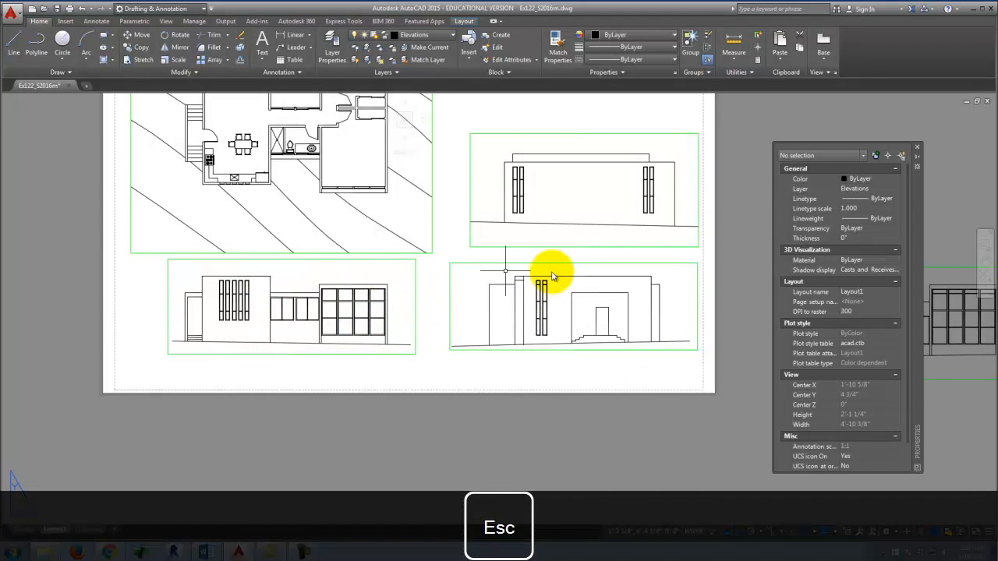
- Move the middle-right elevation viewport by its right wall's ground corner onto the outer right wall corner of the elevation below
{"action": "scroll", "coordinate": [457, 334], "scroll_direction": "down", "scroll_amount": 4}
{"action": "scroll", "coordinate": [486, 294], "scroll_direction": "up", "scroll_amount": 4}
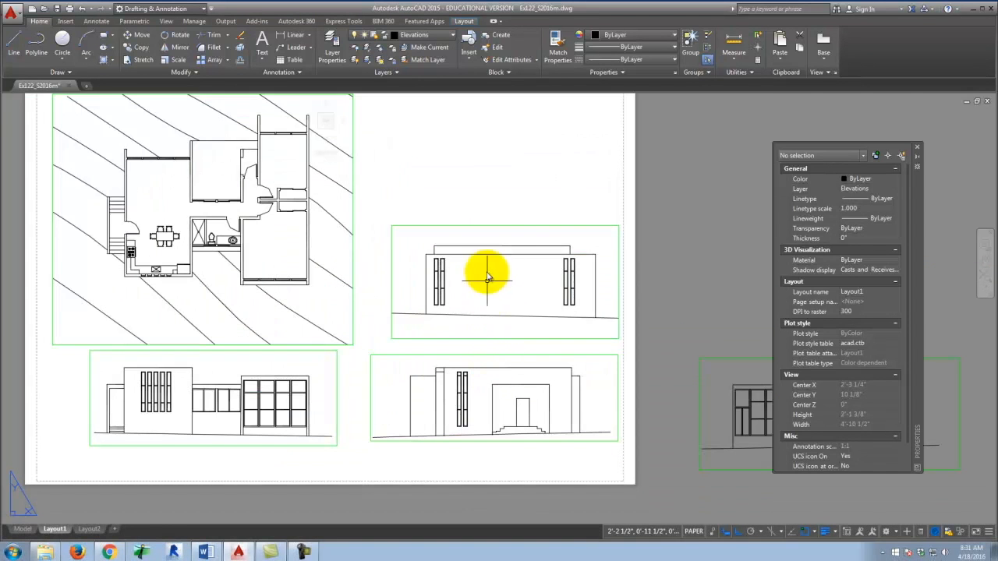
{"action": "left_click", "coordinate": [560, 340]}
{"action": "key", "text": "m"}
{"action": "key", "text": "Return"}
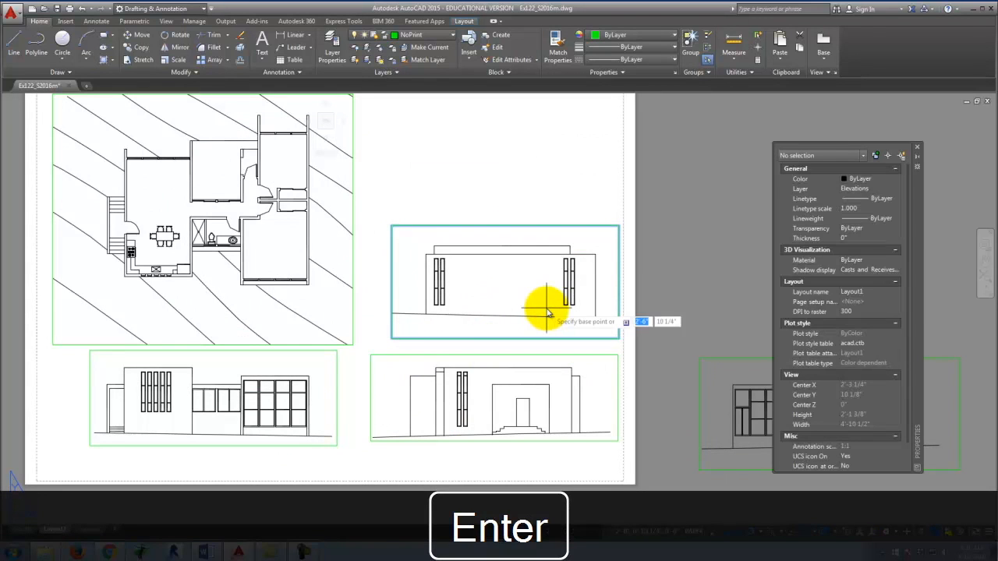
{"action": "left_click", "coordinate": [595, 321]}
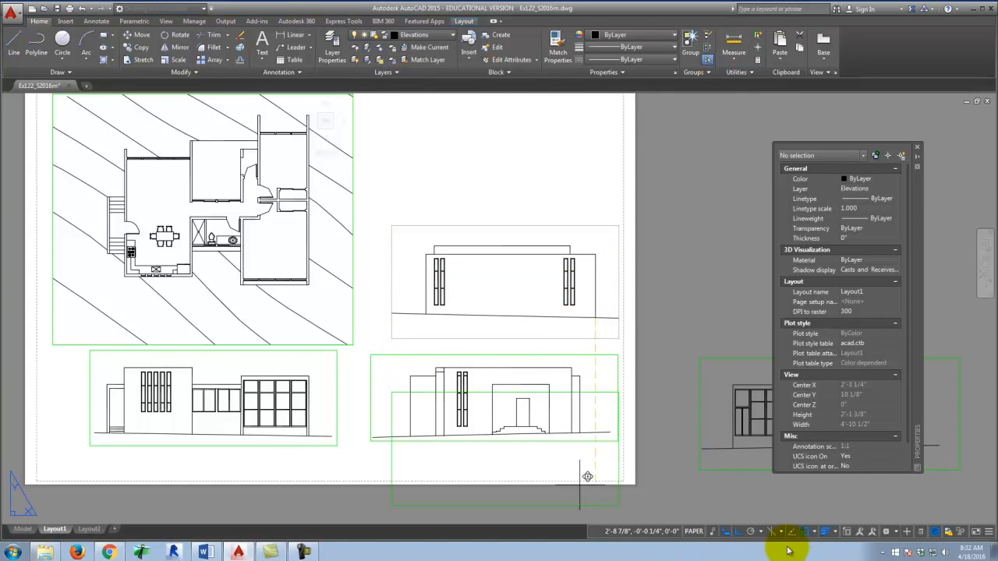
{"action": "scroll", "coordinate": [545, 347], "scroll_direction": "up", "scroll_amount": 5}
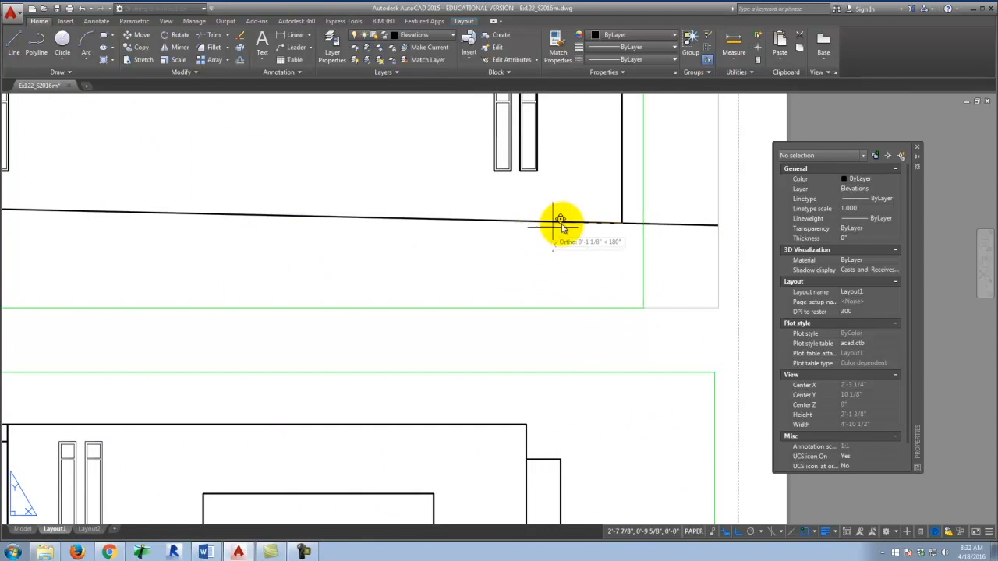
{"action": "scroll", "coordinate": [558, 210], "scroll_direction": "down", "scroll_amount": 5}
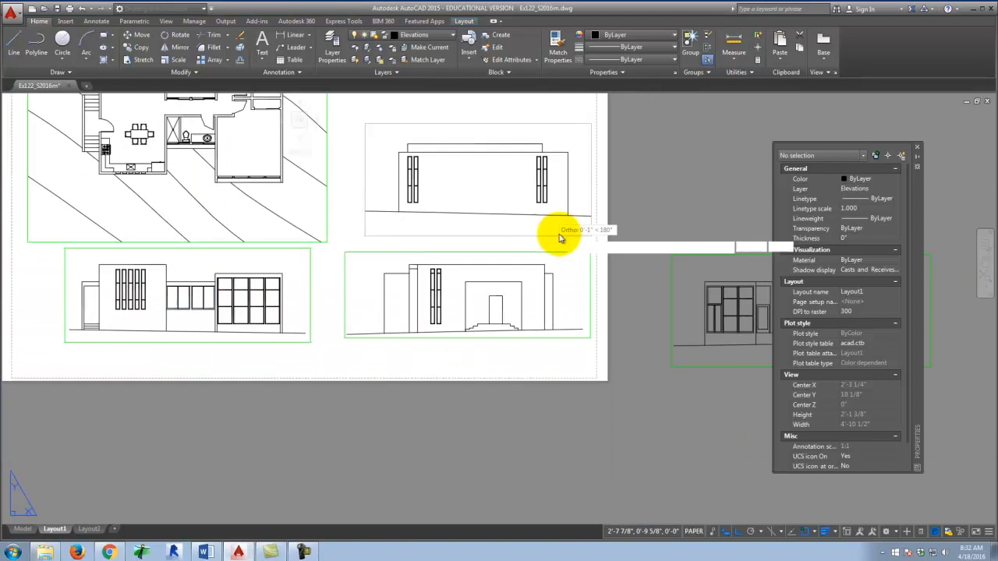
{"action": "left_click", "coordinate": [550, 275]}
- Move the middle-right elevation viewport straight up, clear of the lower-right elevation viewport
{"action": "type", "text": "move"}
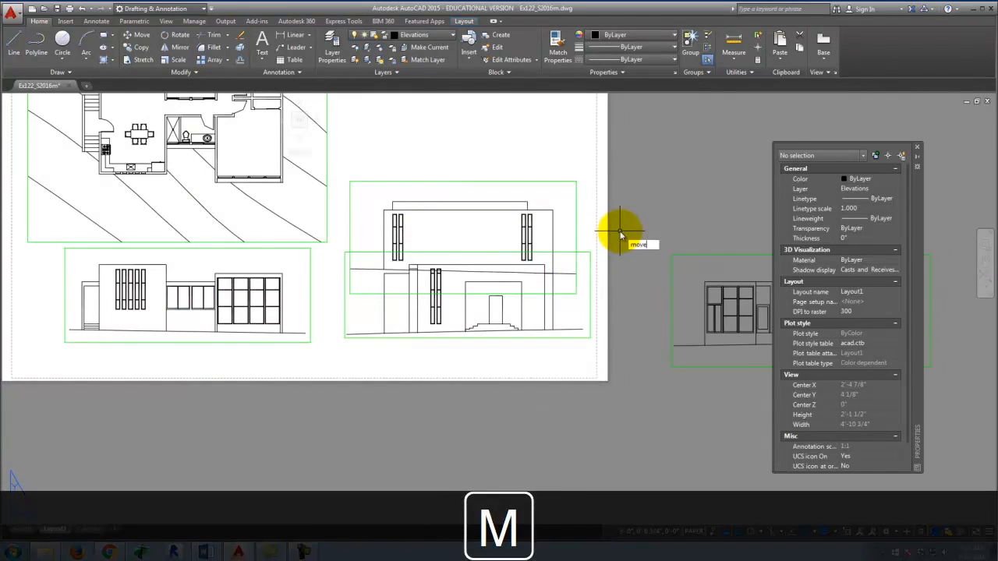
{"action": "key", "text": "Return"}
{"action": "left_click", "coordinate": [590, 231]}
{"action": "key", "text": "Return"}
{"action": "left_click", "coordinate": [638, 227]}
{"action": "left_click", "coordinate": [648, 160]}
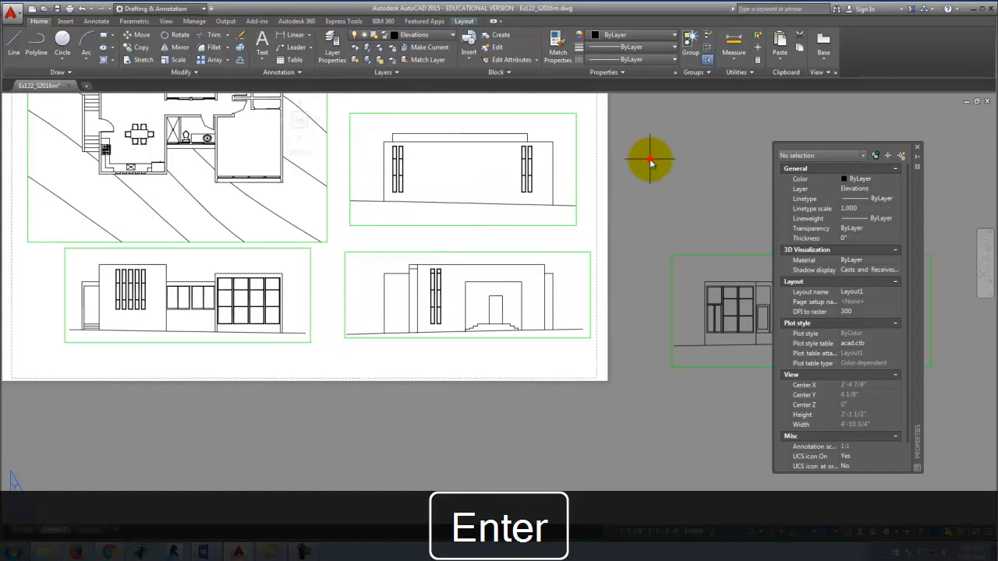
- Move the off-sheet elevation viewport by its right wall's ground corner onto the upper-right wall corner of the middle-right elevation
{"action": "scroll", "coordinate": [545, 386], "scroll_direction": "down", "scroll_amount": 4}
{"action": "scroll", "coordinate": [549, 404], "scroll_direction": "up", "scroll_amount": 3}
{"action": "left_click_drag", "start_coordinate": [549, 403], "coordinate": [512, 334]}
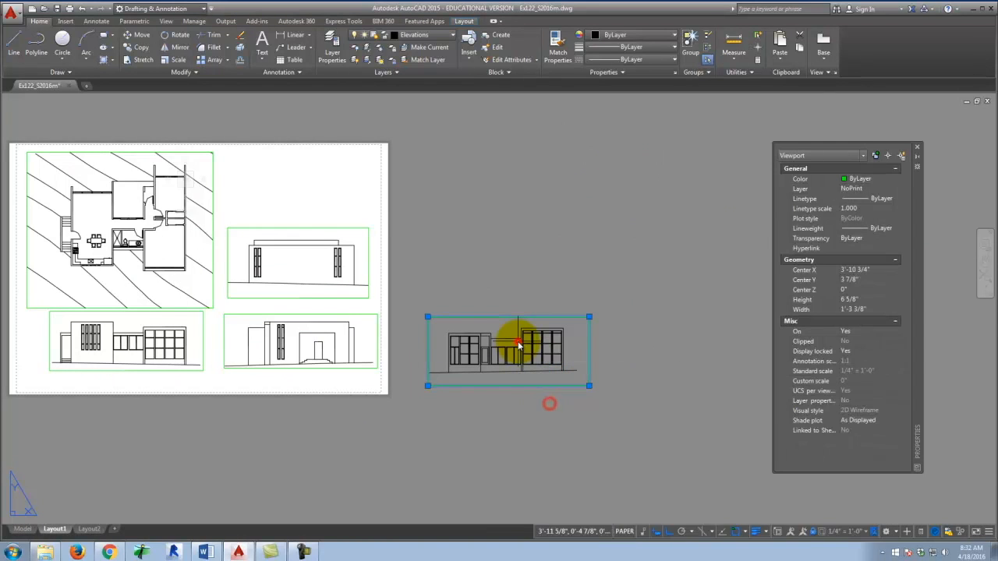
{"action": "type", "text": "m"}
{"action": "key", "text": "Return"}
{"action": "scroll", "coordinate": [523, 383], "scroll_direction": "up", "scroll_amount": 5}
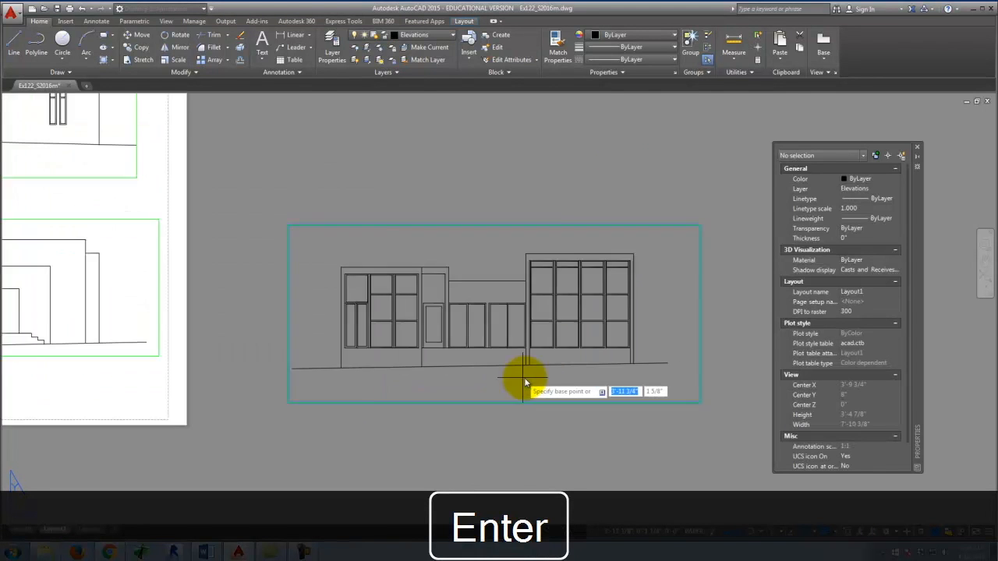
{"action": "left_click", "coordinate": [694, 358]}
{"action": "scroll", "coordinate": [624, 374], "scroll_direction": "down", "scroll_amount": 5}
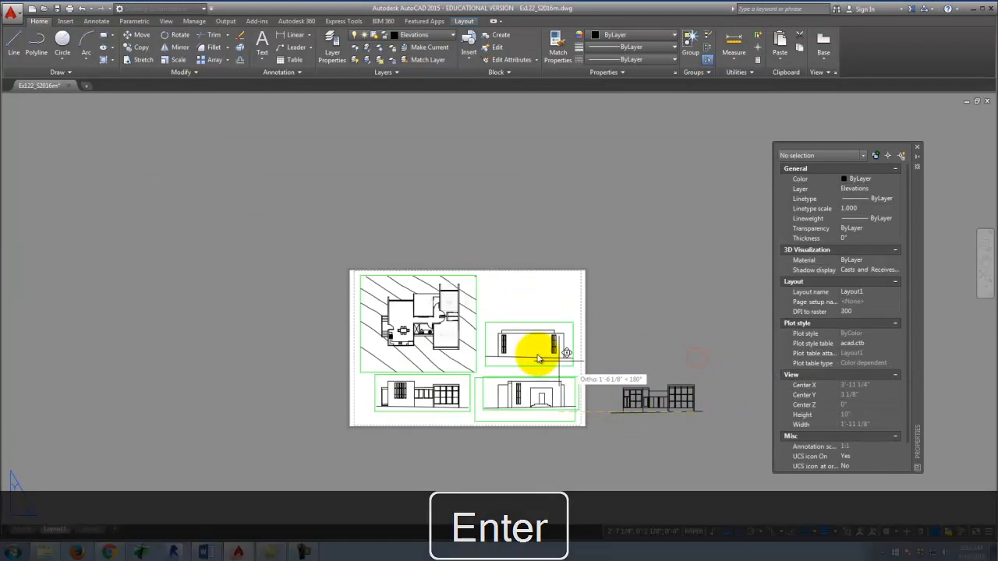
{"action": "scroll", "coordinate": [545, 343], "scroll_direction": "up", "scroll_amount": 5}
{"action": "left_click", "coordinate": [614, 352]}
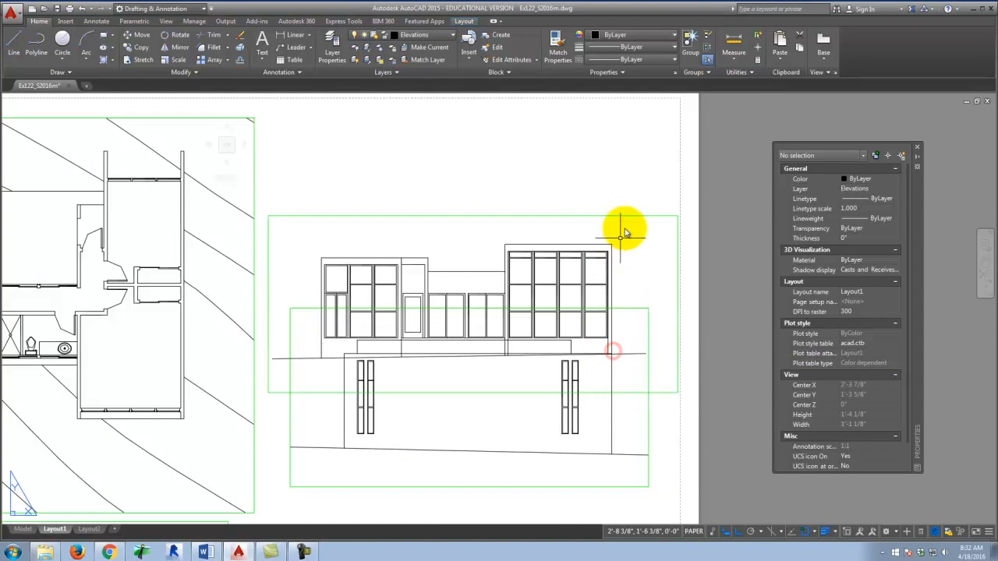
- Move the realigned elevation viewport straight up into the sheet's upper-right area, above the middle-right elevation
{"action": "left_click", "coordinate": [626, 227]}
{"action": "left_click", "coordinate": [604, 196]}
{"action": "type", "text": "m"}
{"action": "key", "text": "Return"}
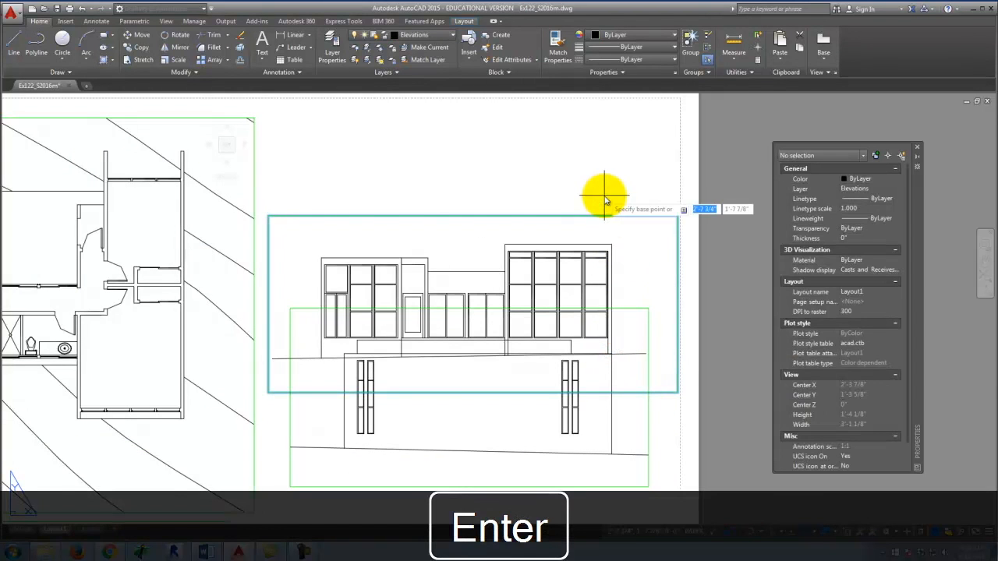
{"action": "scroll", "coordinate": [523, 276], "scroll_direction": "down", "scroll_amount": 5}
{"action": "left_click", "coordinate": [635, 305]}
{"action": "left_click", "coordinate": [638, 277]}
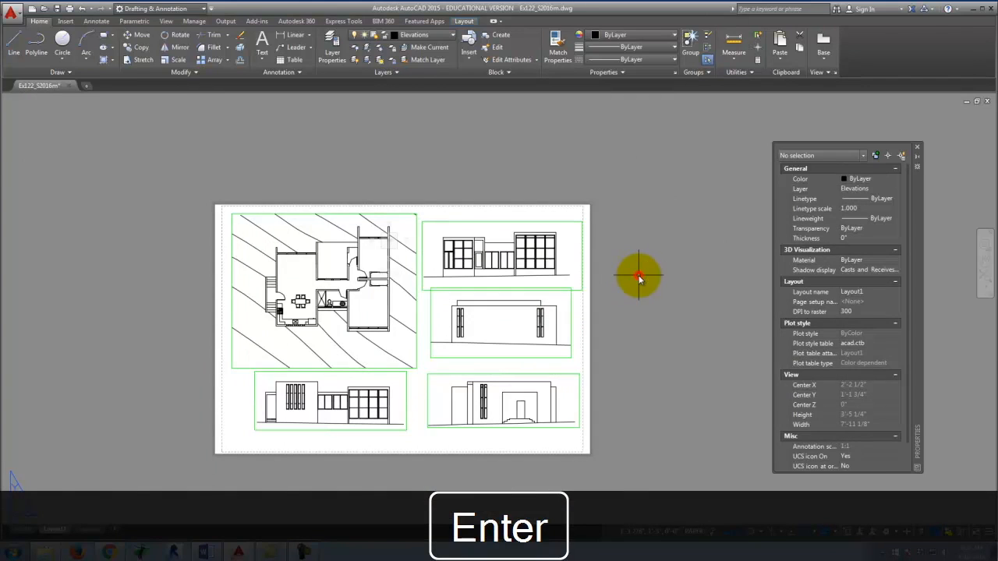
{"action": "key", "text": "Escape"}
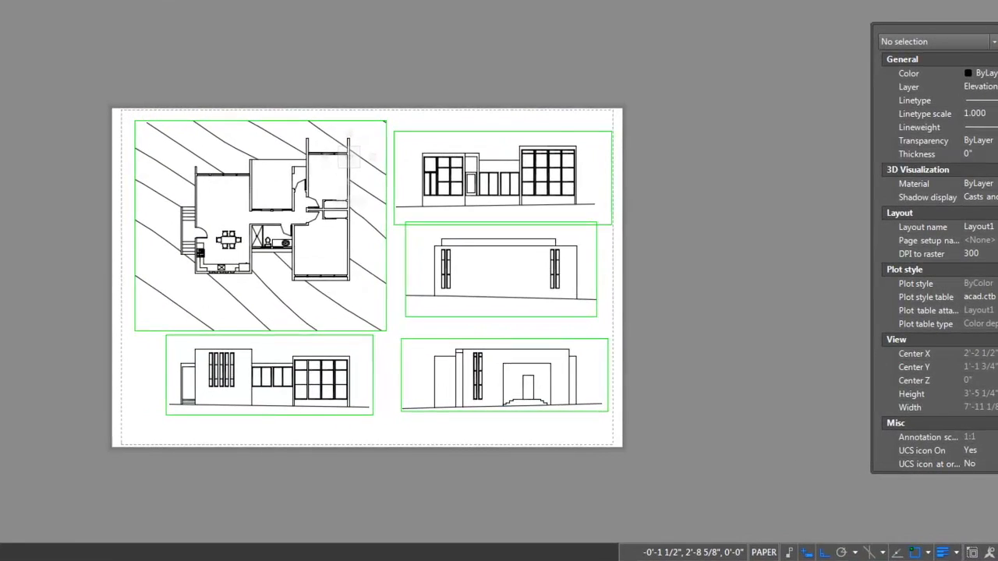
- Preview the Layout1 plot to check the arrangement of the plan and elevations, and close the plot settings without plotting
{"action": "key", "text": "ctrl+p"}
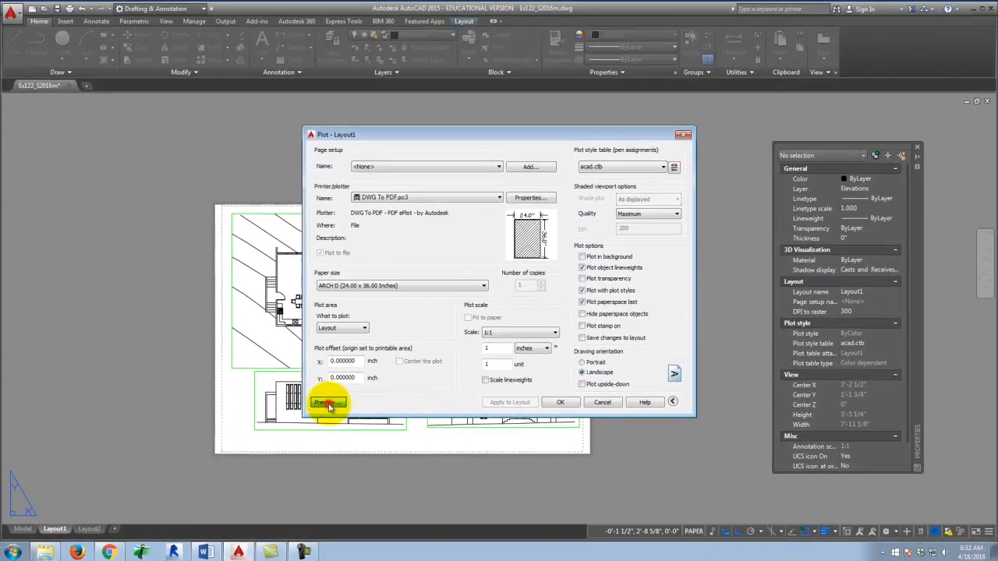
{"action": "left_click", "coordinate": [300, 392]}
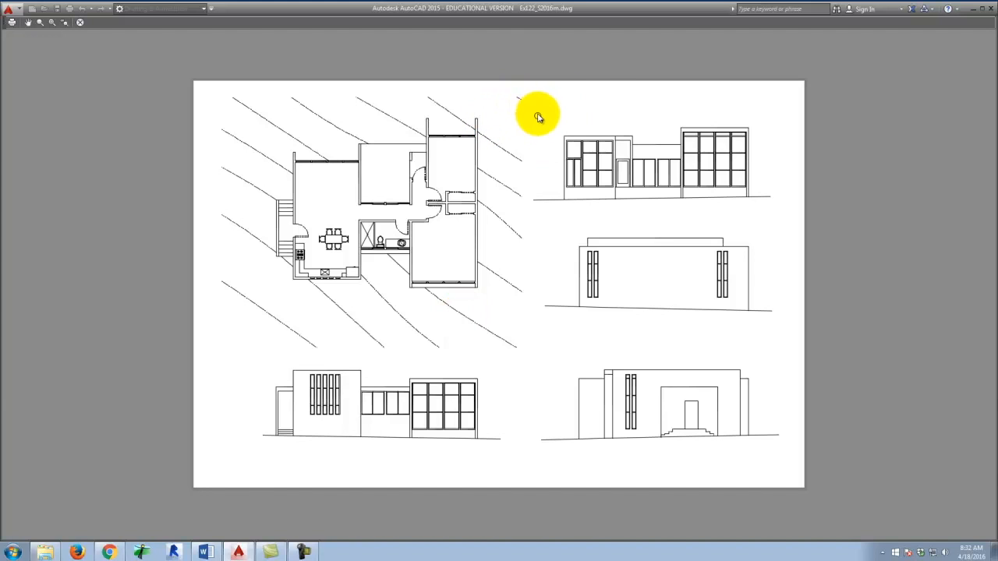
{"action": "key", "text": "Escape"}
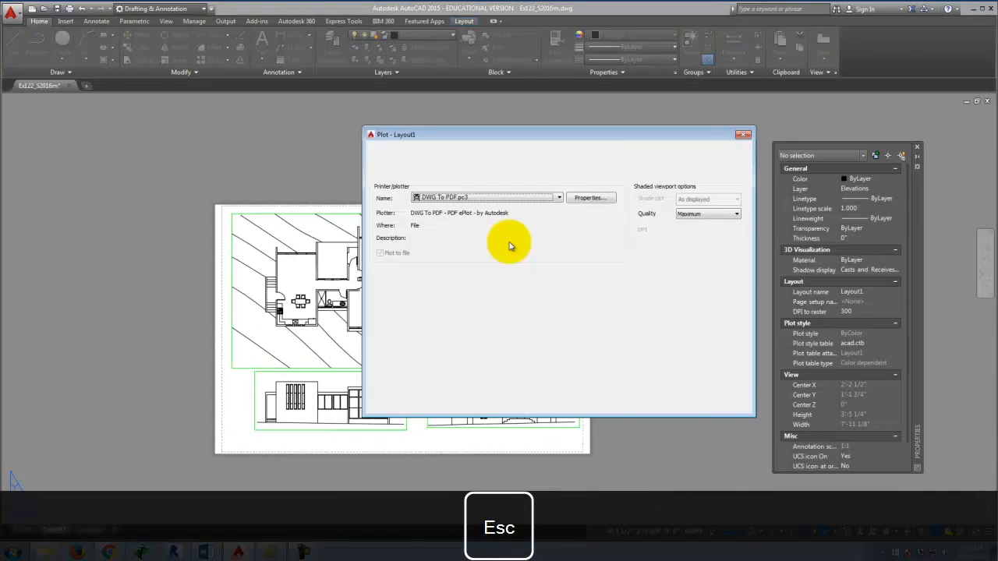
{"action": "left_click", "coordinate": [663, 404]}
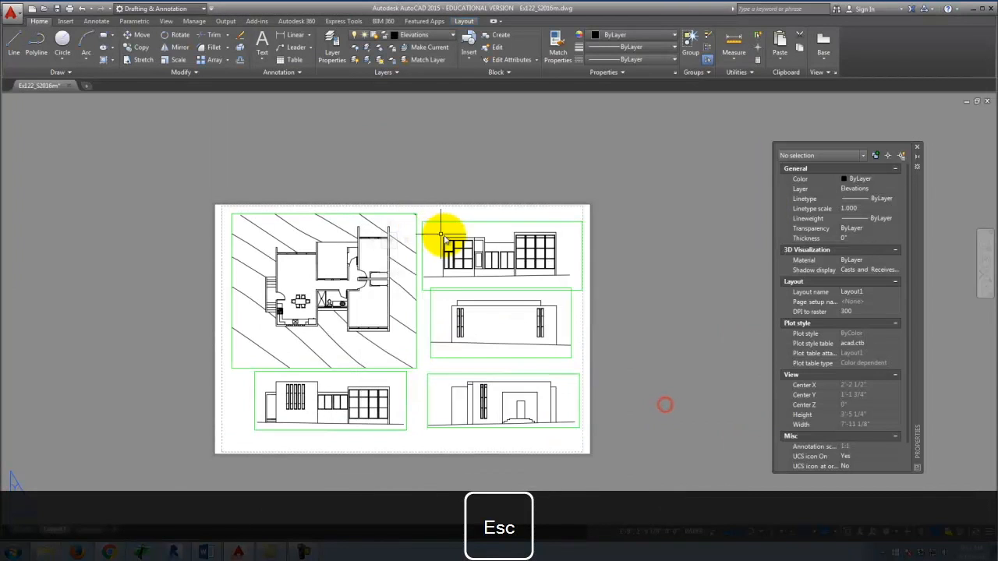
- Pull the plan viewport's right edge inward, making the viewport about 1'-4 7/8" wide
{"action": "scroll", "coordinate": [413, 234], "scroll_direction": "up", "scroll_amount": 5}
{"action": "left_click", "coordinate": [421, 219]}
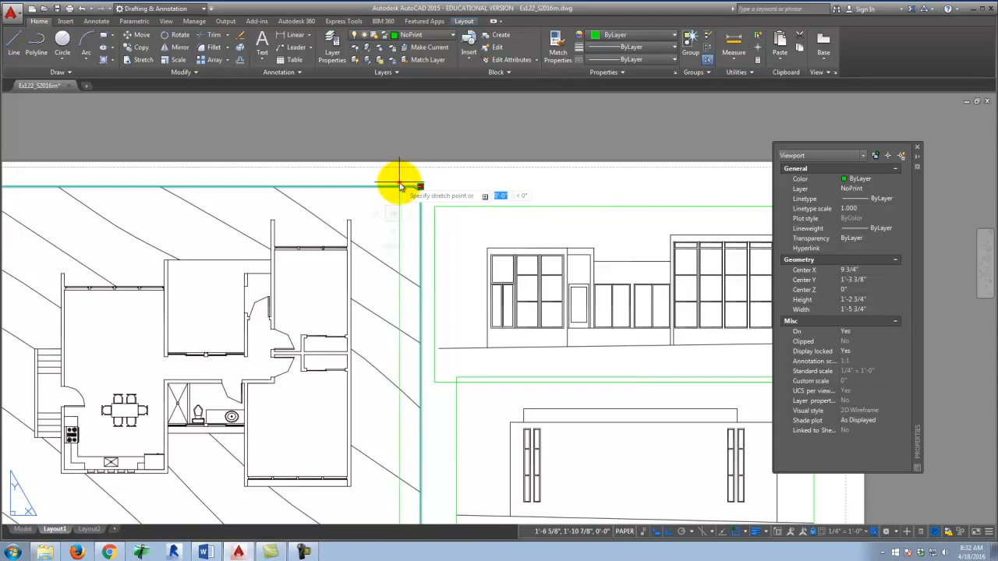
{"action": "left_click", "coordinate": [421, 187]}
{"action": "scroll", "coordinate": [407, 223], "scroll_direction": "up", "scroll_amount": 3}
{"action": "left_click", "coordinate": [408, 223]}
{"action": "scroll", "coordinate": [456, 167], "scroll_direction": "down", "scroll_amount": 2}
- Raise the plan viewport's bottom edge, making the viewport about 1'-1 7/8" high
{"action": "scroll", "coordinate": [463, 205], "scroll_direction": "down", "scroll_amount": 5}
{"action": "scroll", "coordinate": [468, 322], "scroll_direction": "up", "scroll_amount": 5}
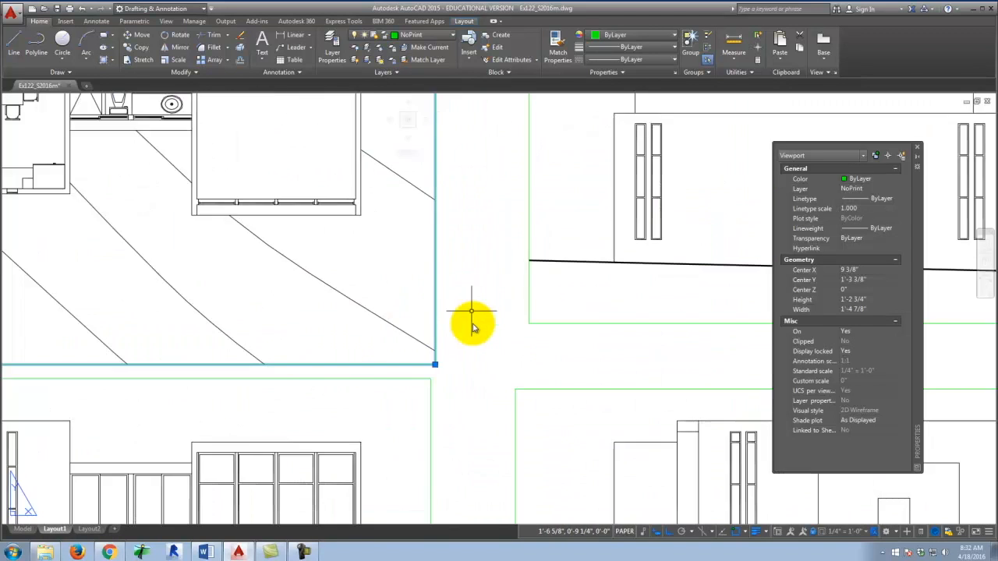
{"action": "left_click", "coordinate": [439, 328]}
- Pull the plan viewport's left edge inward to a width of about 1'-3 3/4" and deselect the viewport
{"action": "scroll", "coordinate": [528, 338], "scroll_direction": "down", "scroll_amount": 5}
{"action": "scroll", "coordinate": [372, 279], "scroll_direction": "up", "scroll_amount": 4}
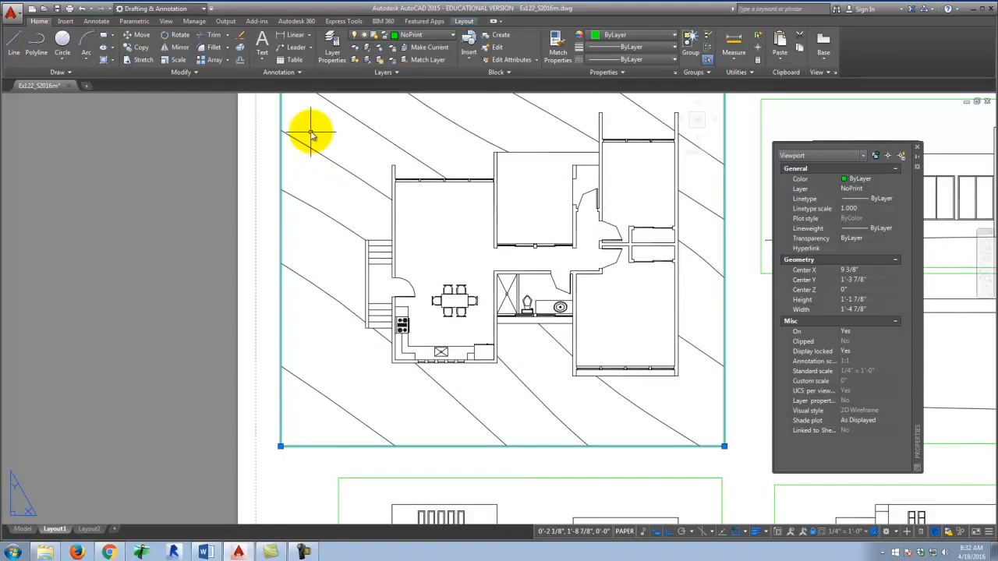
{"action": "scroll", "coordinate": [329, 263], "scroll_direction": "down", "scroll_amount": 4}
{"action": "scroll", "coordinate": [316, 217], "scroll_direction": "up", "scroll_amount": 5}
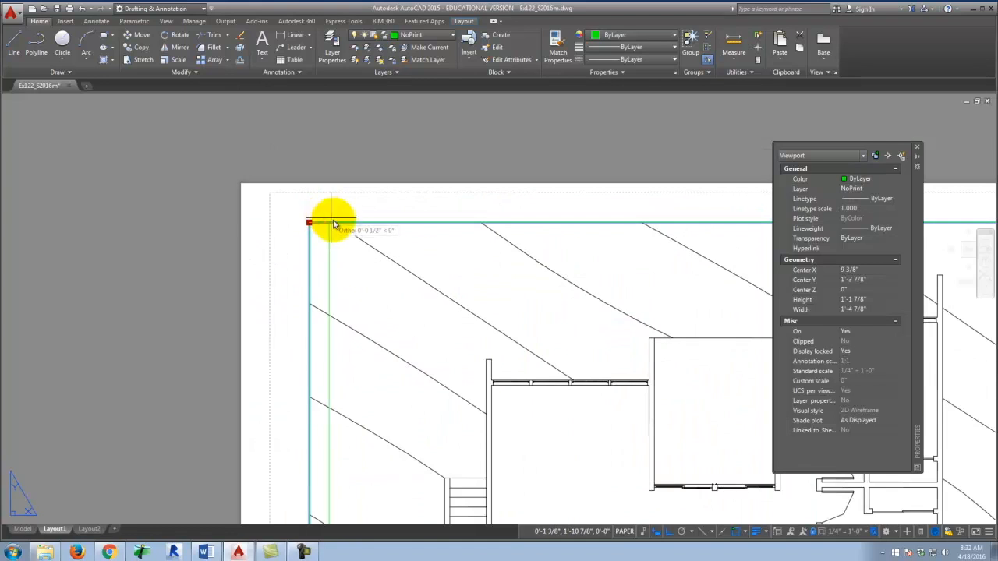
{"action": "left_click", "coordinate": [357, 219]}
{"action": "scroll", "coordinate": [301, 216], "scroll_direction": "down", "scroll_amount": 5}
{"action": "key", "text": "Escape"}
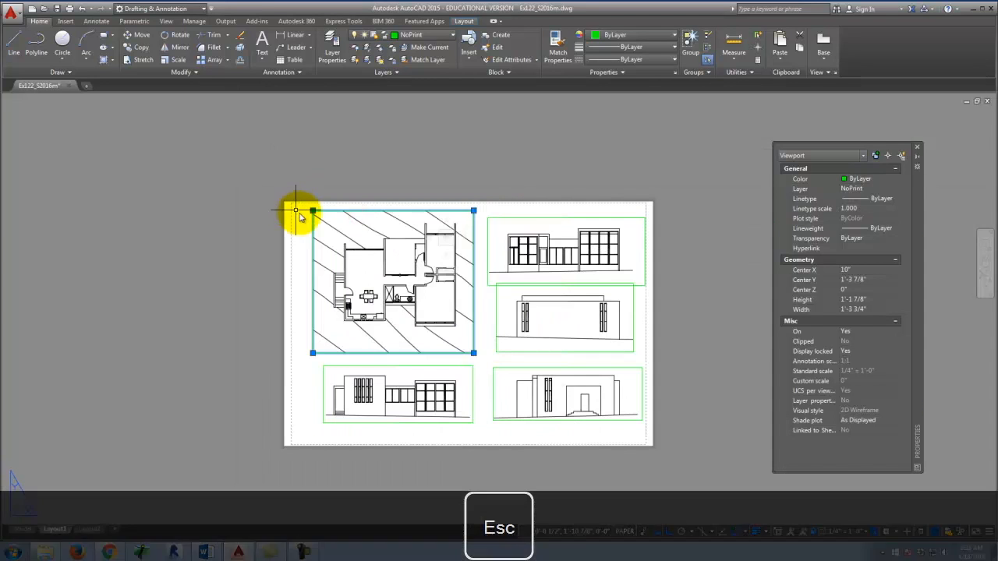
- Preview the plot again to examine the trimmed topography around the plan, and leave the plot settings without plotting
{"action": "left_click", "coordinate": [70, 9]}
{"action": "left_click", "coordinate": [330, 462]}
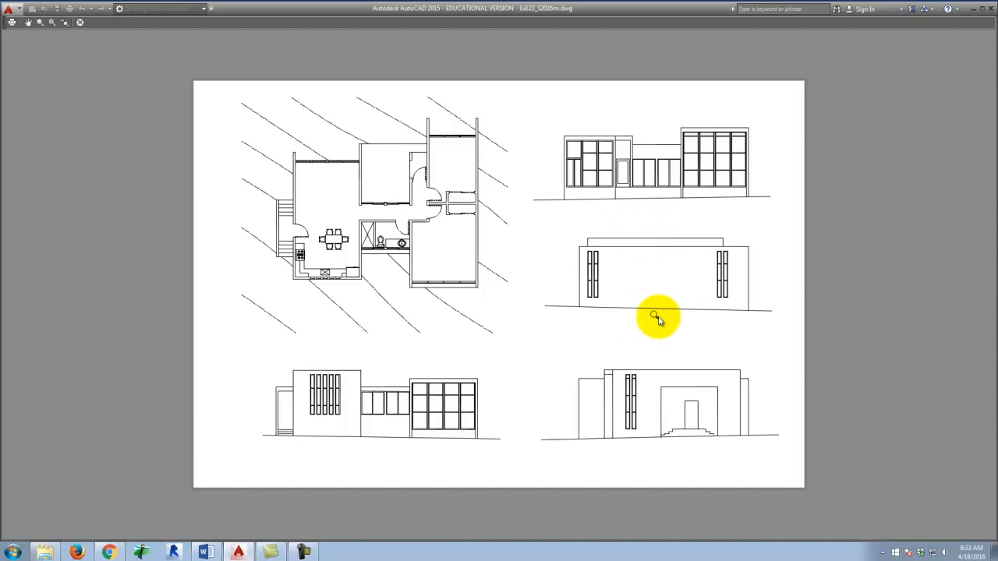
{"action": "key", "text": "Escape"}
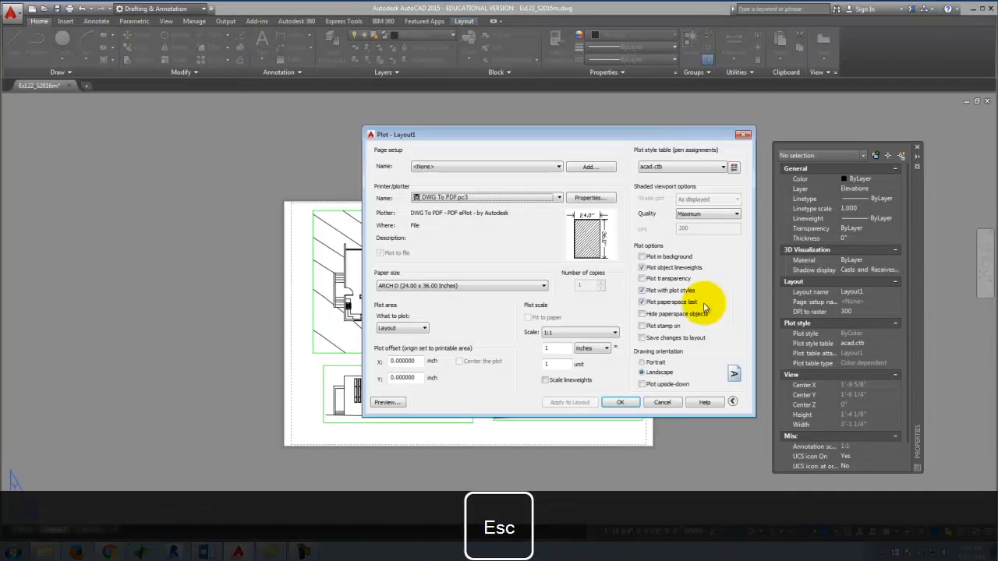
{"action": "left_click", "coordinate": [662, 402]}
- Move the middle-right elevation viewport straight down slightly, so its frame clears the upper-right elevation viewport
{"action": "scroll", "coordinate": [647, 367], "scroll_direction": "up", "scroll_amount": 5}
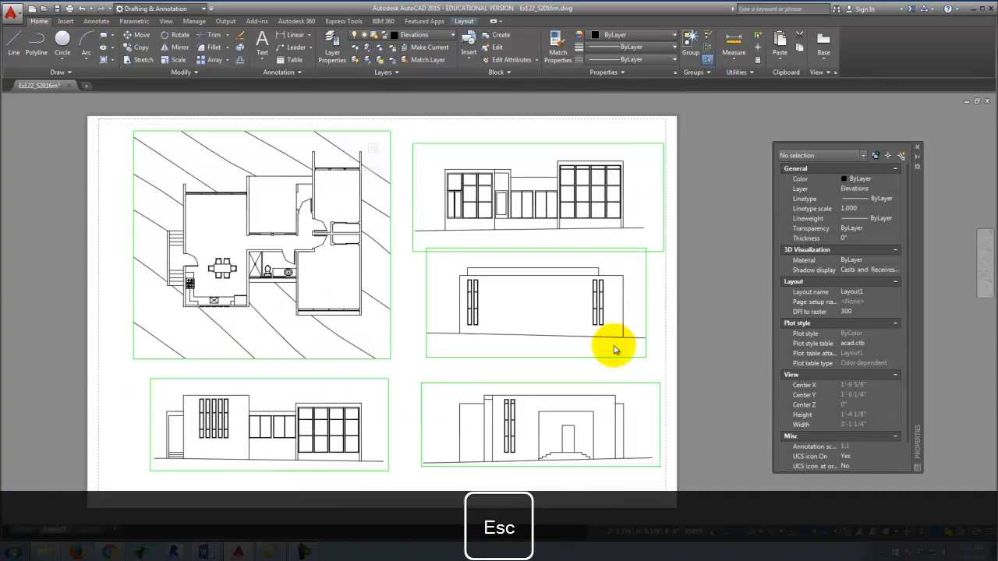
{"action": "left_click", "coordinate": [649, 389]}
{"action": "left_click", "coordinate": [604, 343]}
{"action": "key", "text": "m"}
{"action": "key", "text": "Return"}
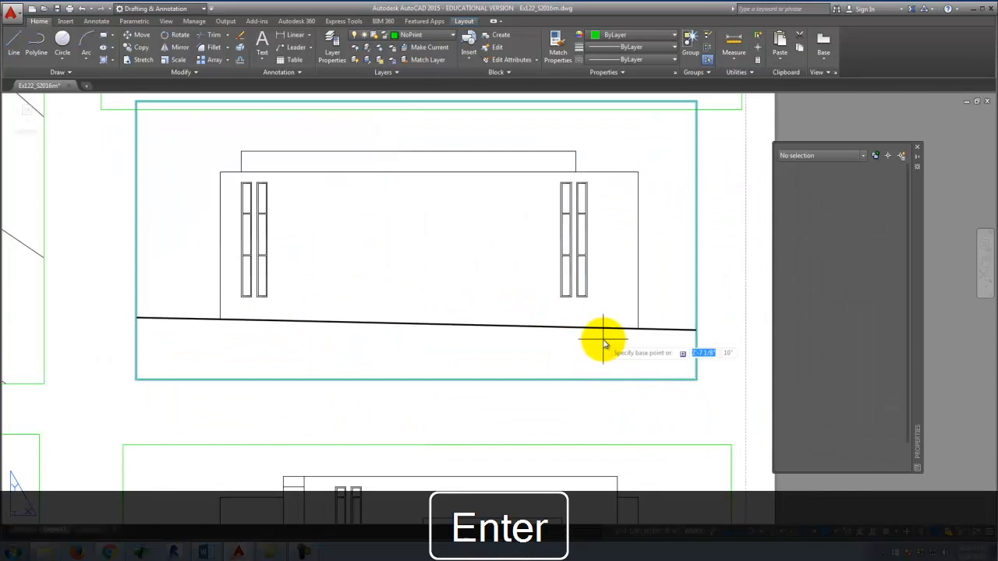
{"action": "scroll", "coordinate": [721, 300], "scroll_direction": "down", "scroll_amount": 1}
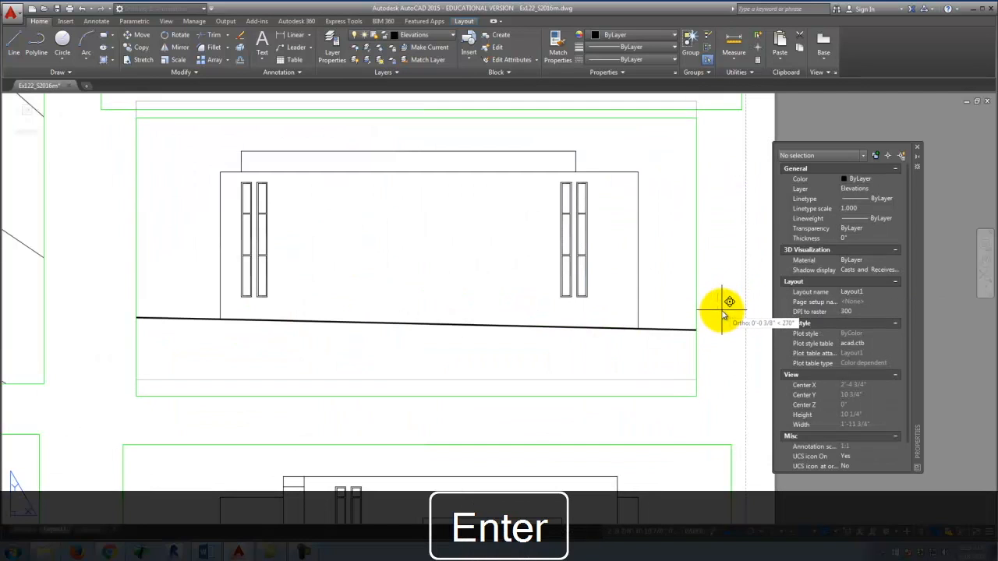
{"action": "scroll", "coordinate": [725, 311], "scroll_direction": "down", "scroll_amount": 4}
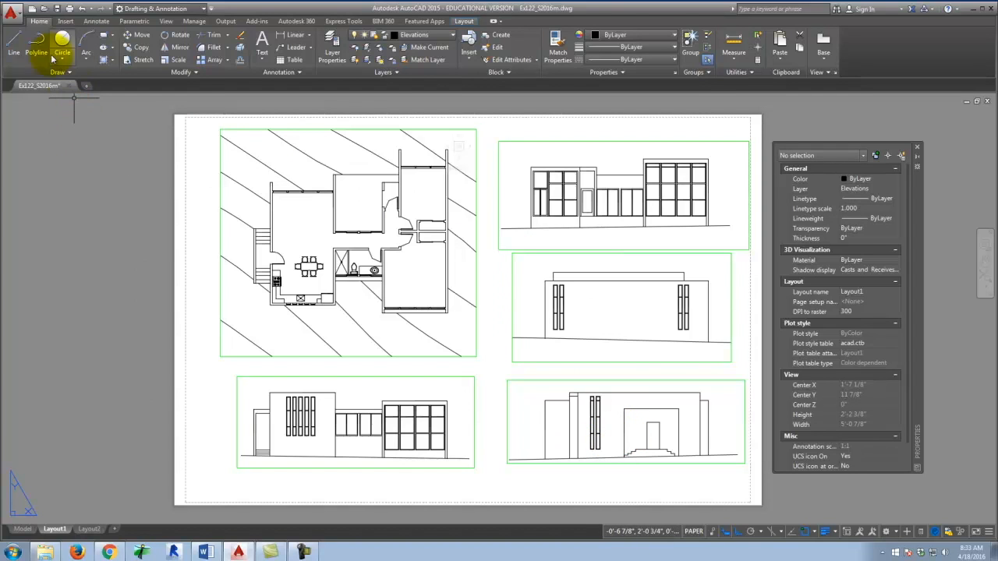
- Try to switch the Layout1 plotter to PublishToWeb JPG.pc3 in the plot settings
{"action": "left_click", "coordinate": [70, 9]}
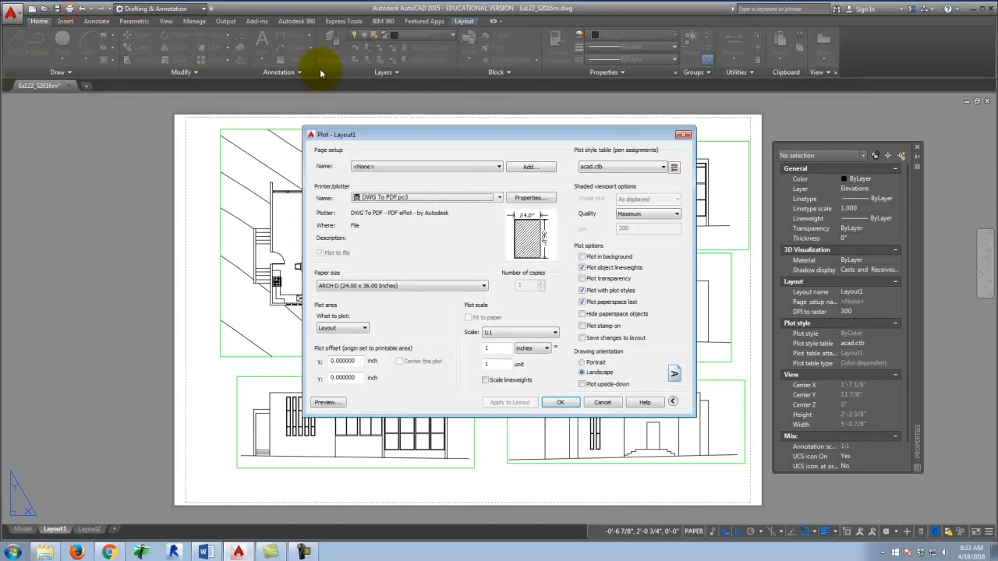
{"action": "left_click", "coordinate": [438, 199]}
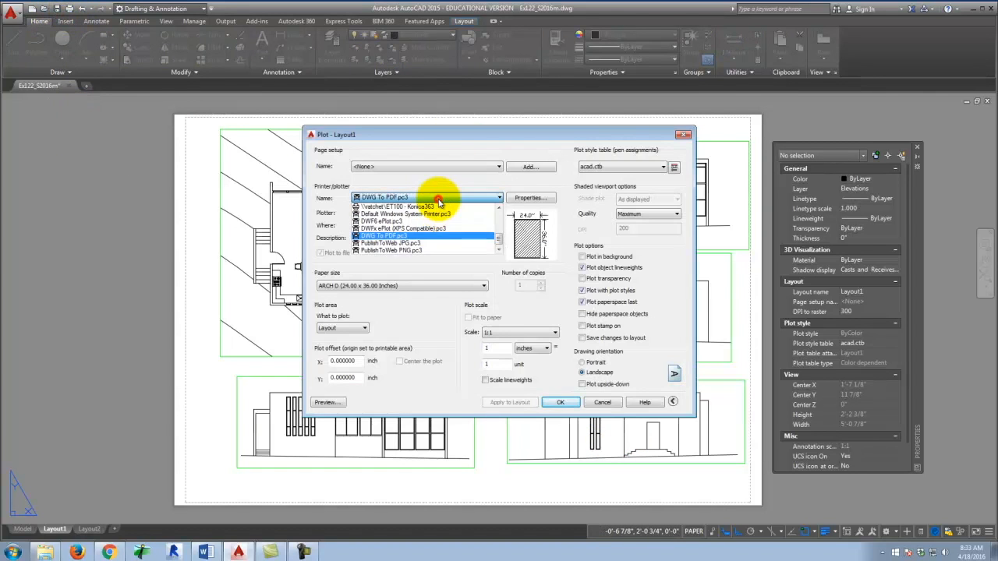
{"action": "left_click", "coordinate": [409, 244]}
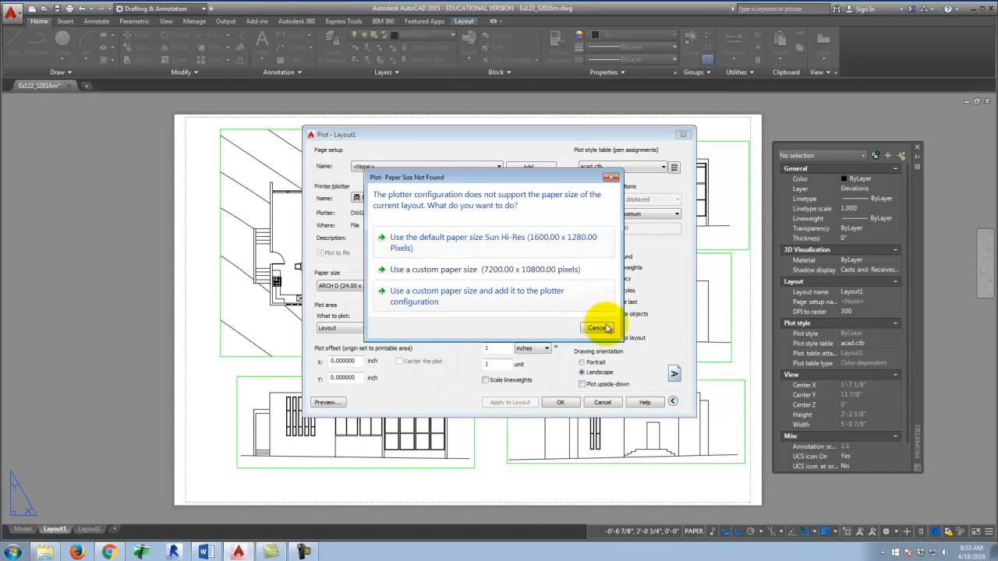
{"action": "left_click", "coordinate": [609, 180]}
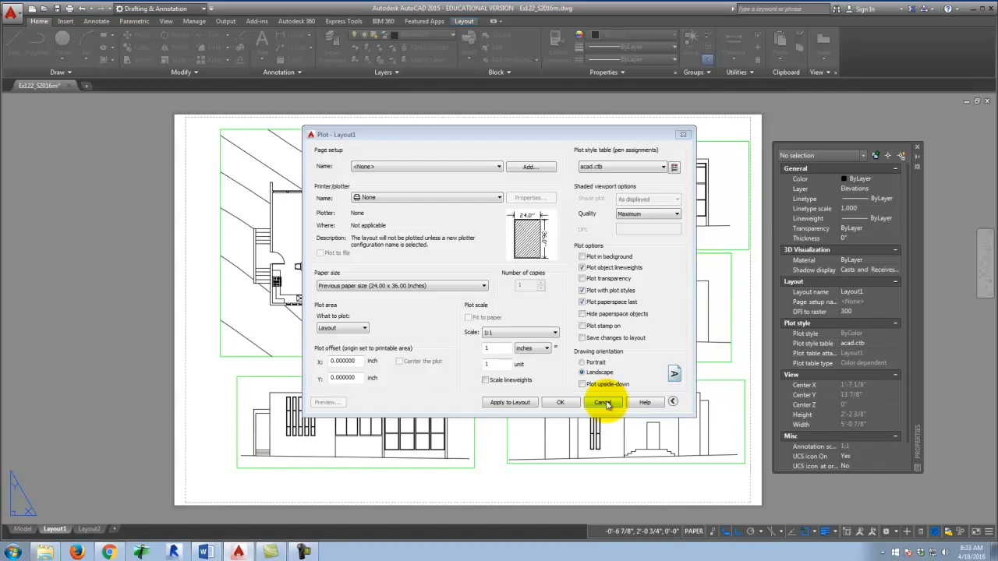
{"action": "left_click", "coordinate": [605, 403]}
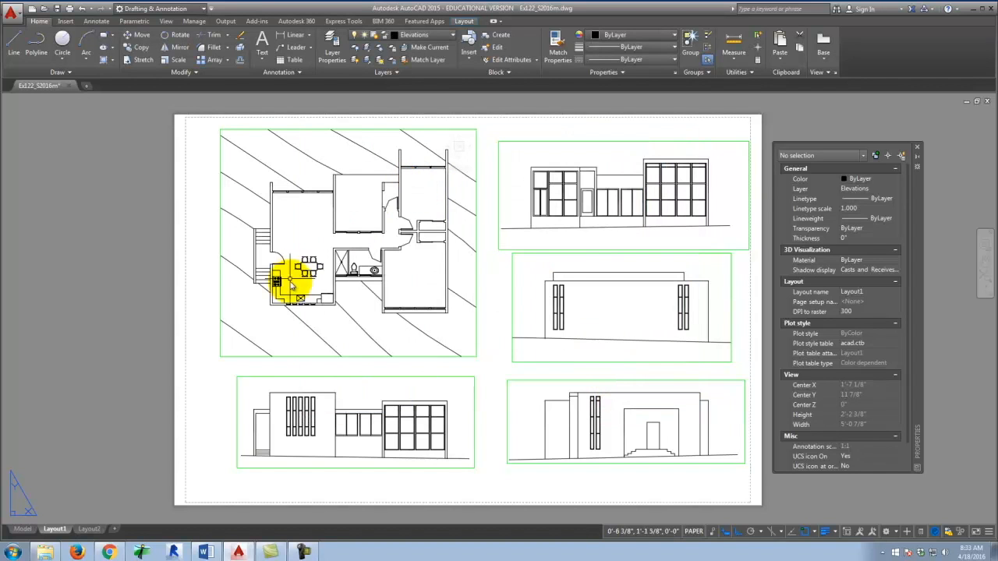